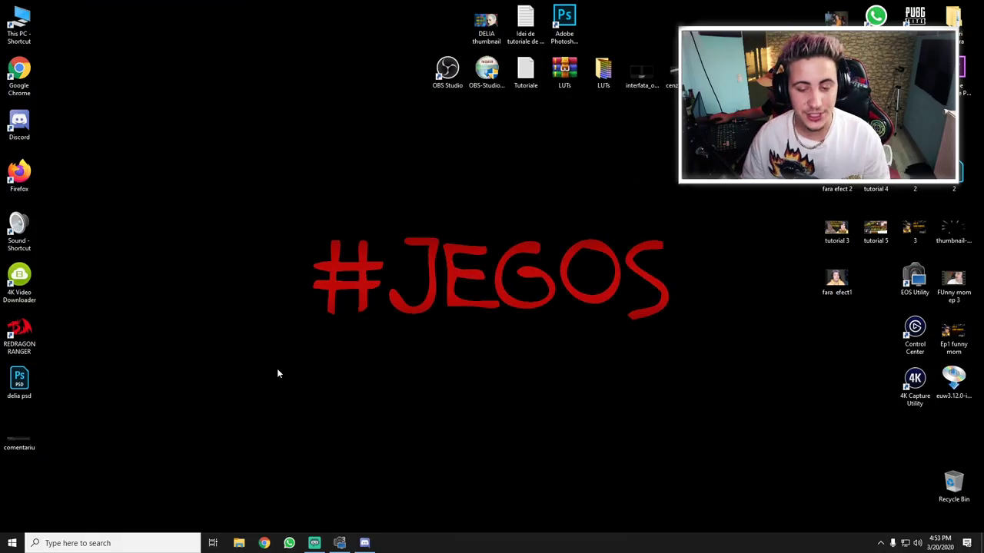
- Refresh the desktop several times and move the Premiere Pro shortcut to the desktop centre
right_click(291, 301)
left_click(306, 332)
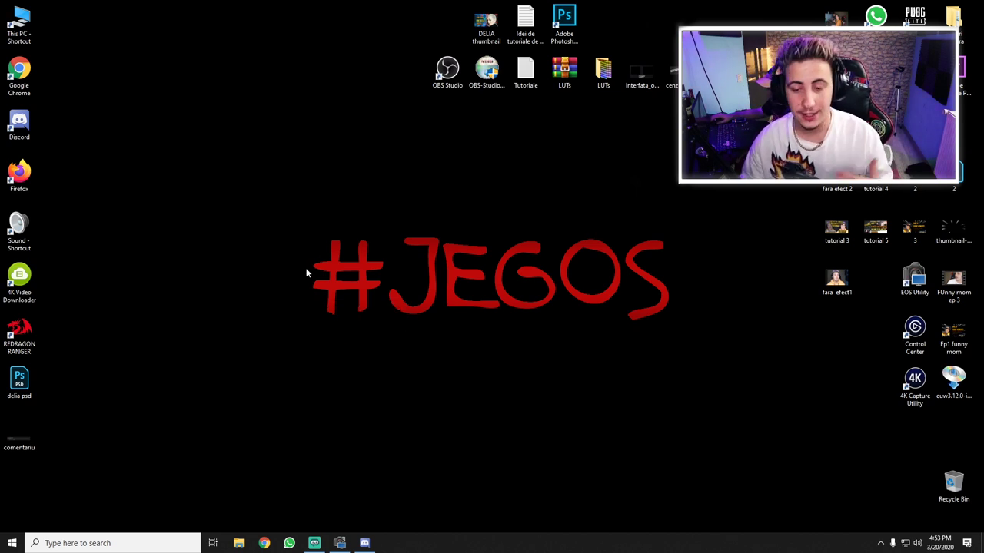
right_click(256, 219)
left_click(680, 332)
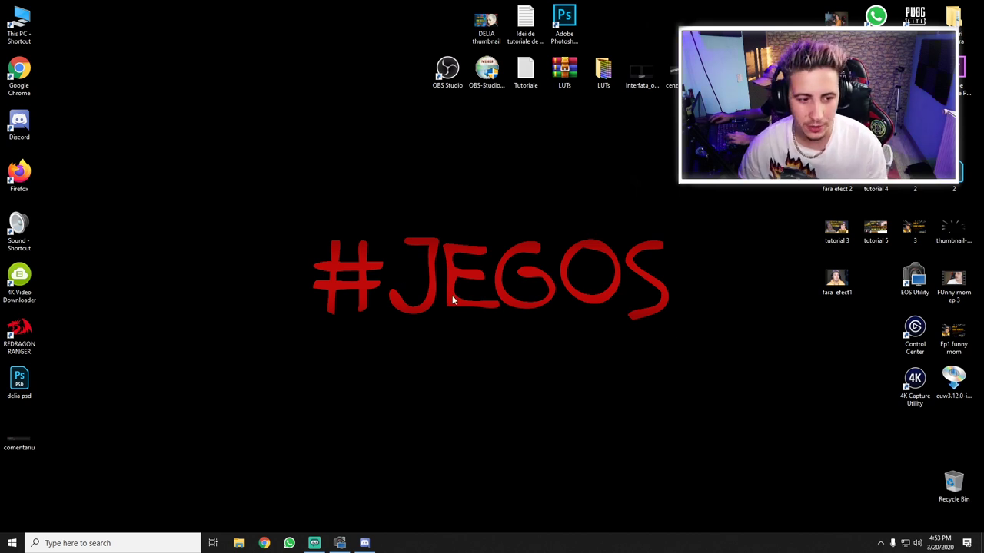
right_click(299, 167)
left_click(369, 194)
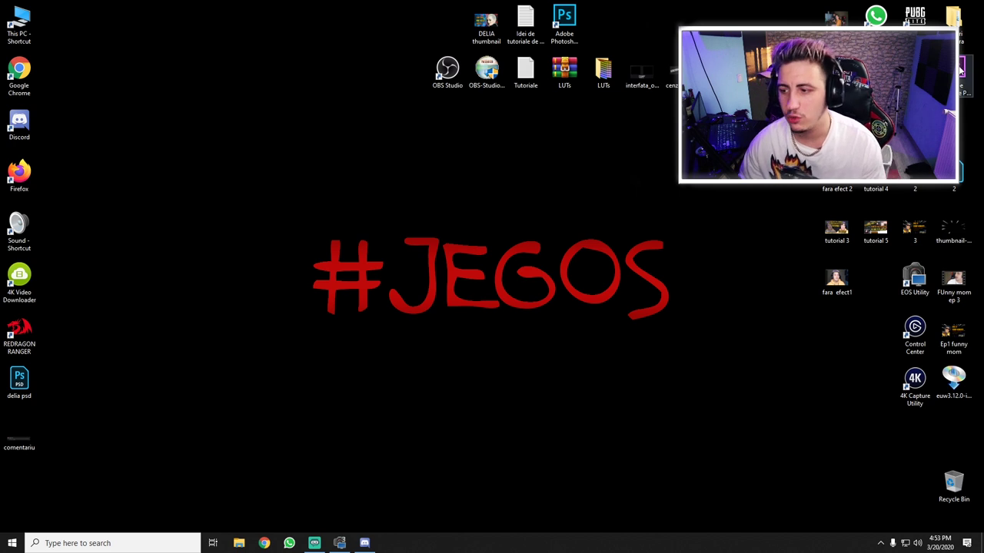
left_click_drag(960, 70, 452, 184)
right_click(444, 246)
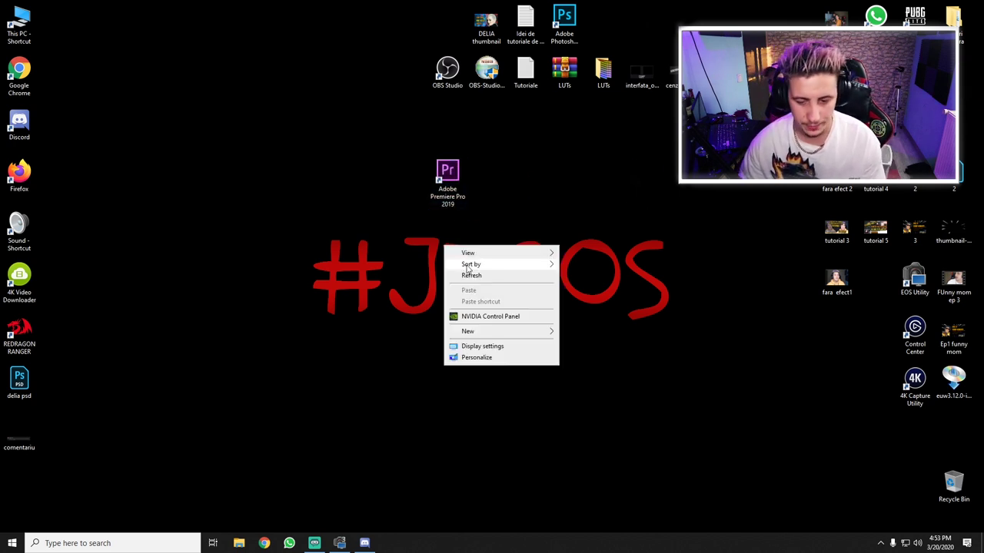
- Refresh the desktop icons a few times and select the Premiere Pro shortcut
left_click(469, 274)
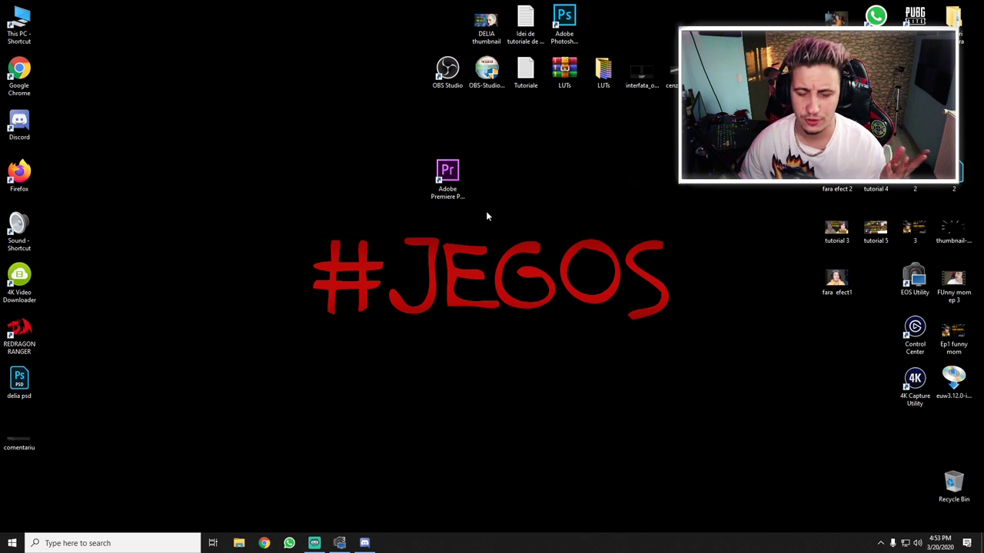
left_click(447, 177)
left_click(471, 266)
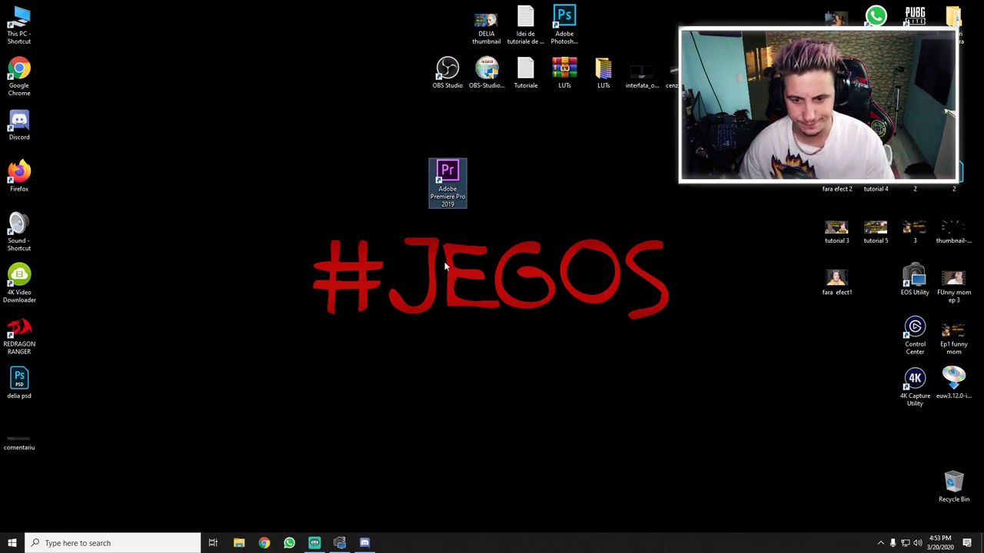
right_click(445, 259)
left_click(486, 216)
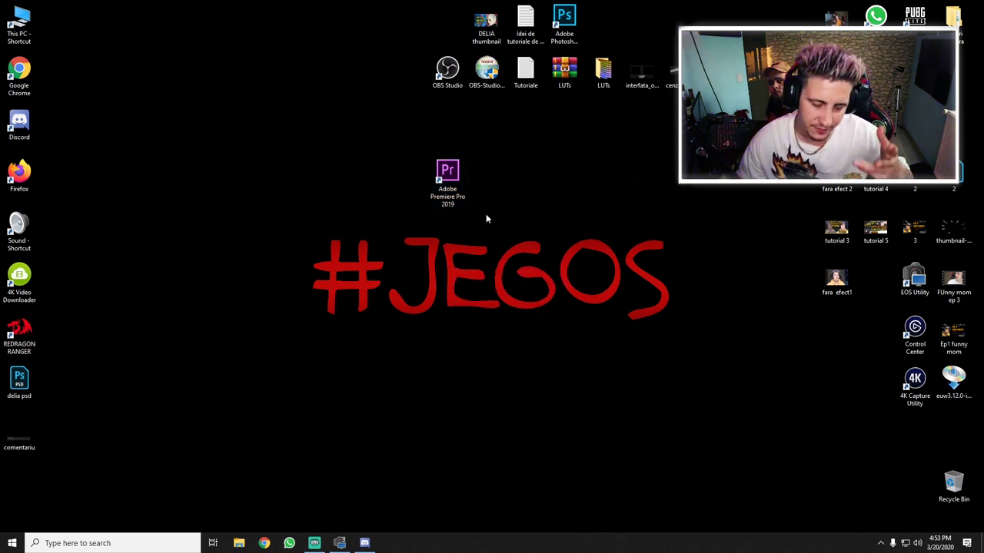
right_click(458, 266)
left_click(478, 295)
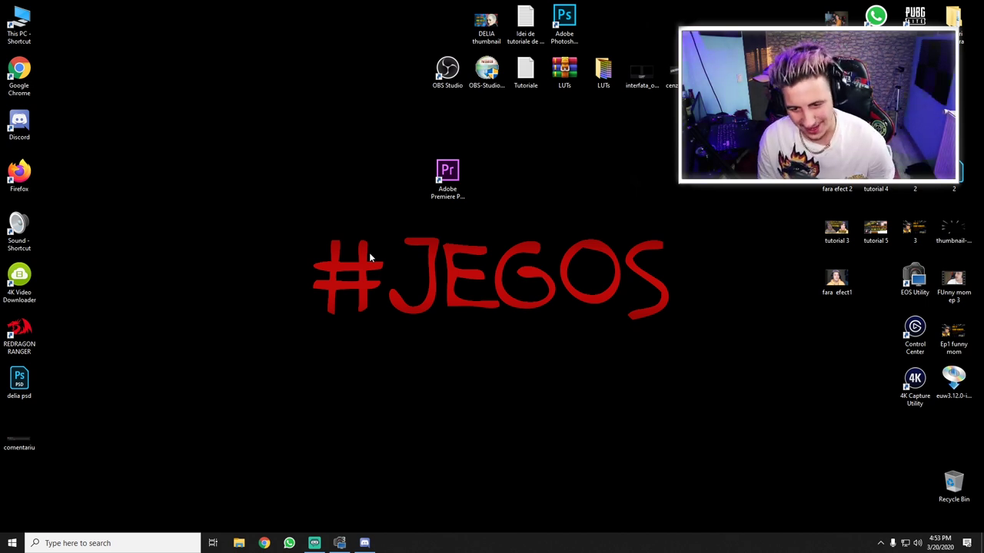
right_click(424, 264)
left_click(439, 297)
- Refresh the desktop again, then launch Adobe Premiere Pro 2019 from its shortcut
left_click_drag(308, 223, 688, 327)
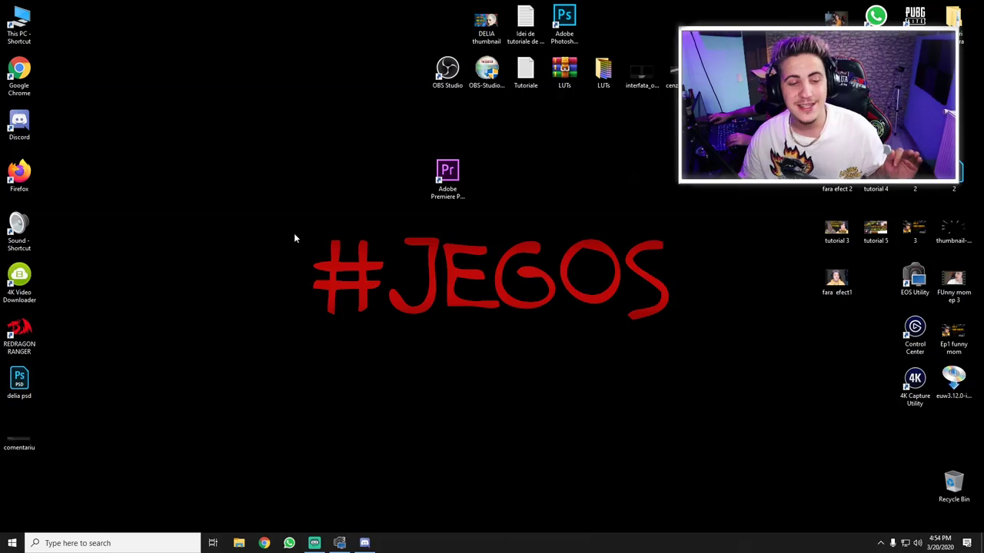
right_click(263, 203)
left_click(321, 236)
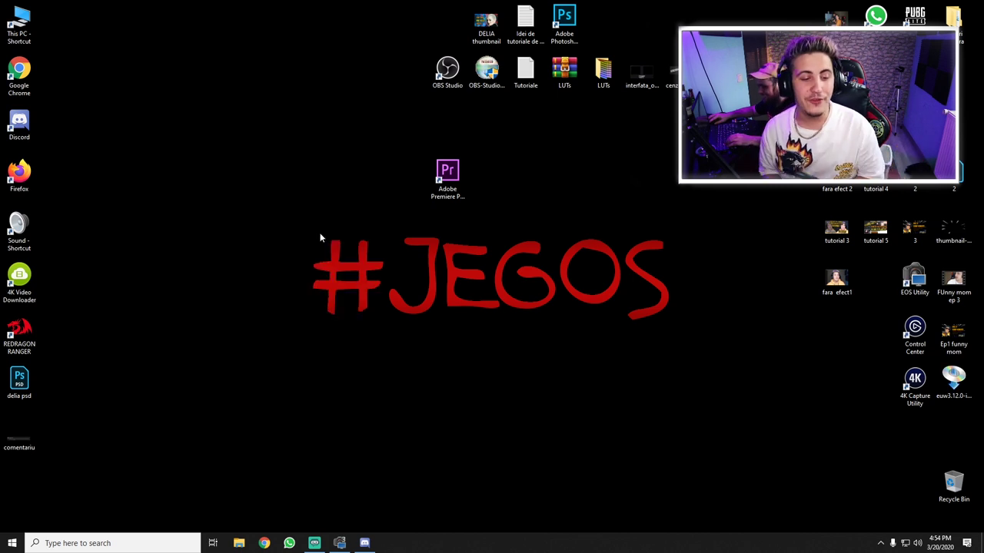
right_click(267, 217)
left_click(338, 247)
right_click(302, 204)
left_click(336, 229)
left_click(444, 179)
double_click(445, 178)
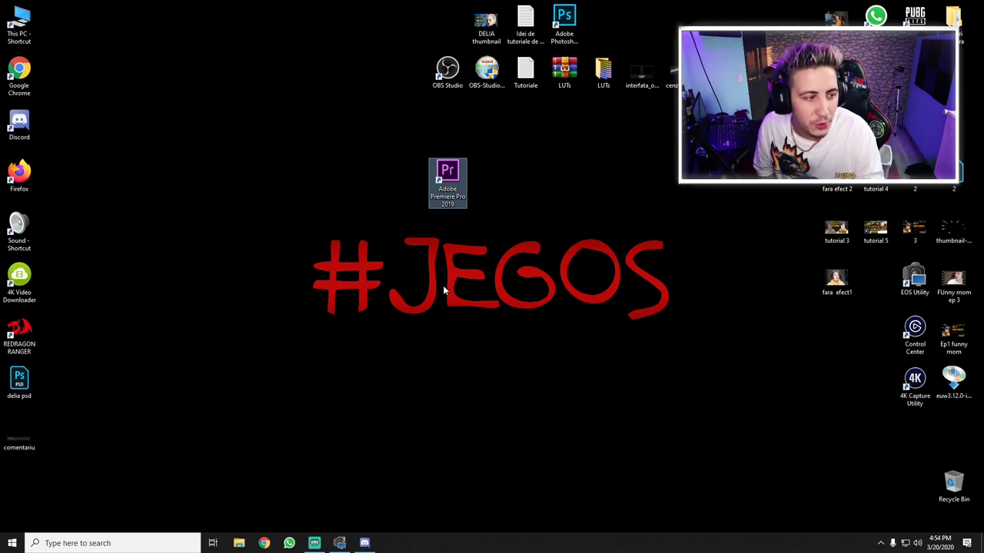
double_click(26, 33)
left_click(286, 252)
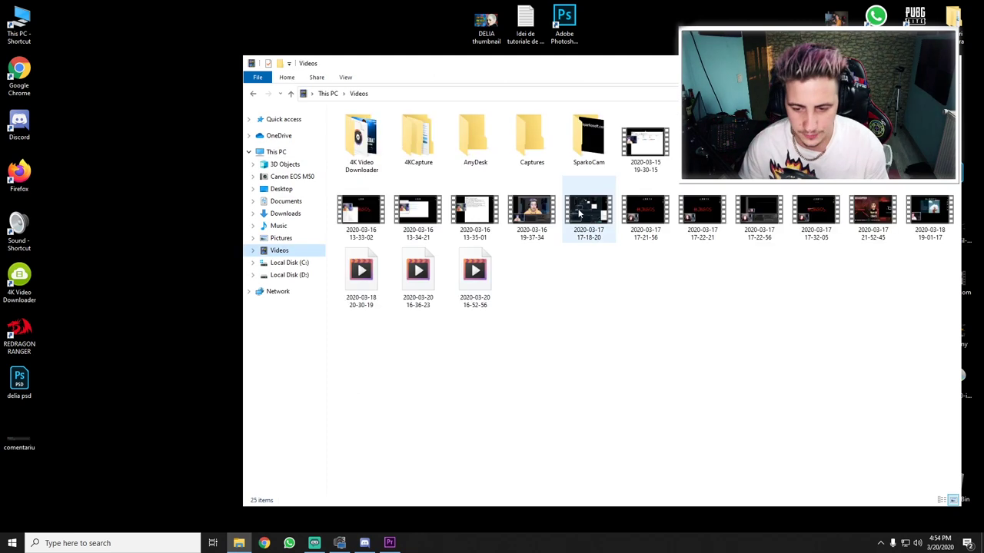
left_click(456, 303)
key("Left")
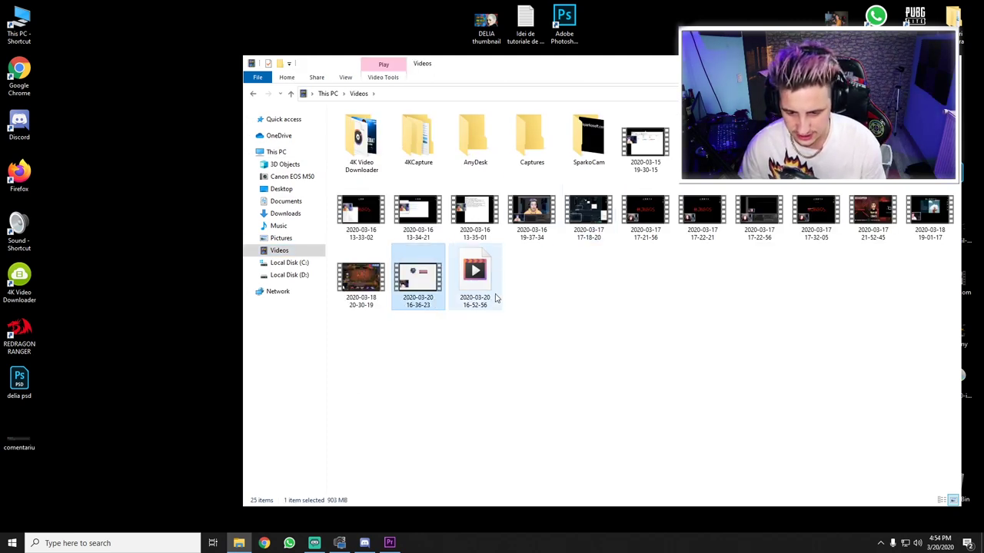
right_click(417, 278)
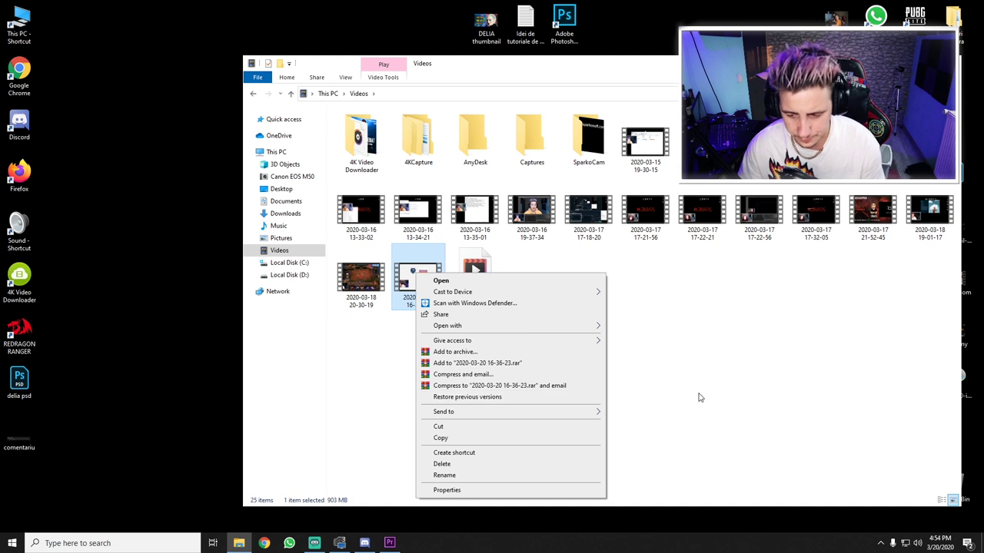
left_click(681, 406)
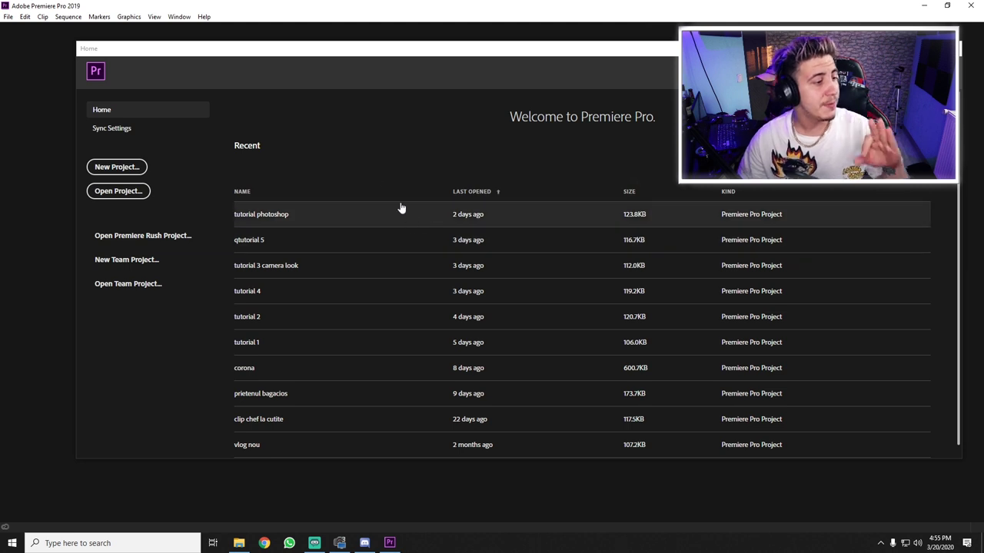
- Create a new Premiere project named 'tutorial nightbot'
left_click(116, 167)
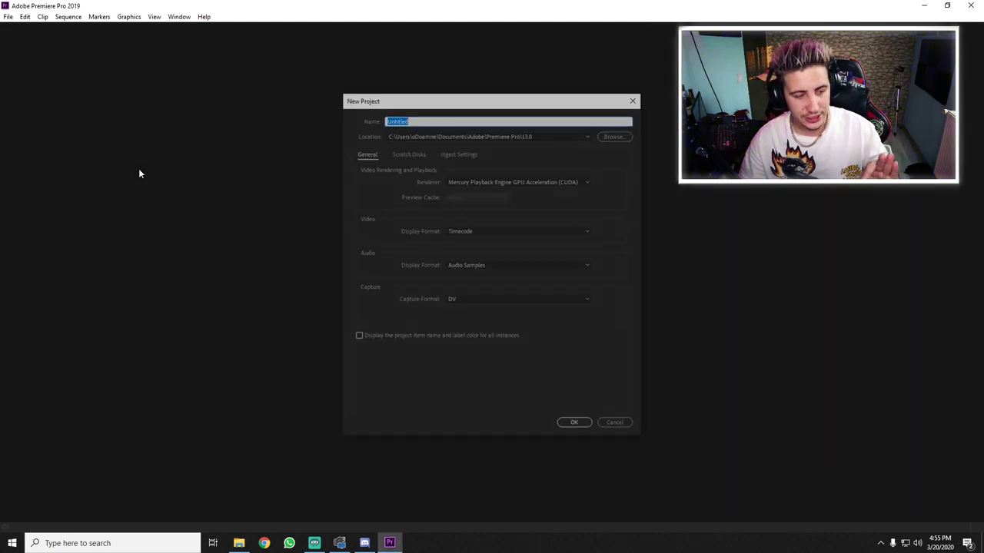
type("tutorial nig")
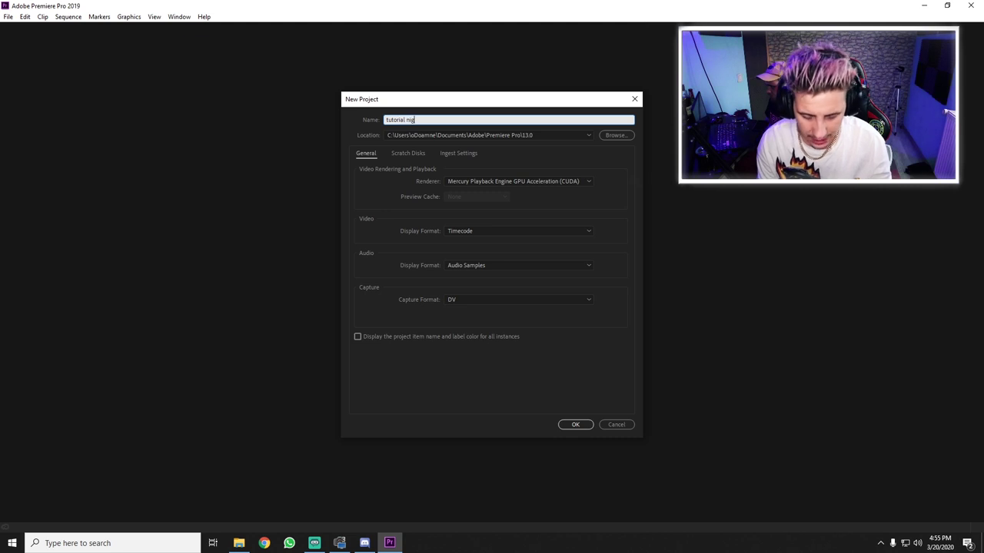
left_click(575, 421)
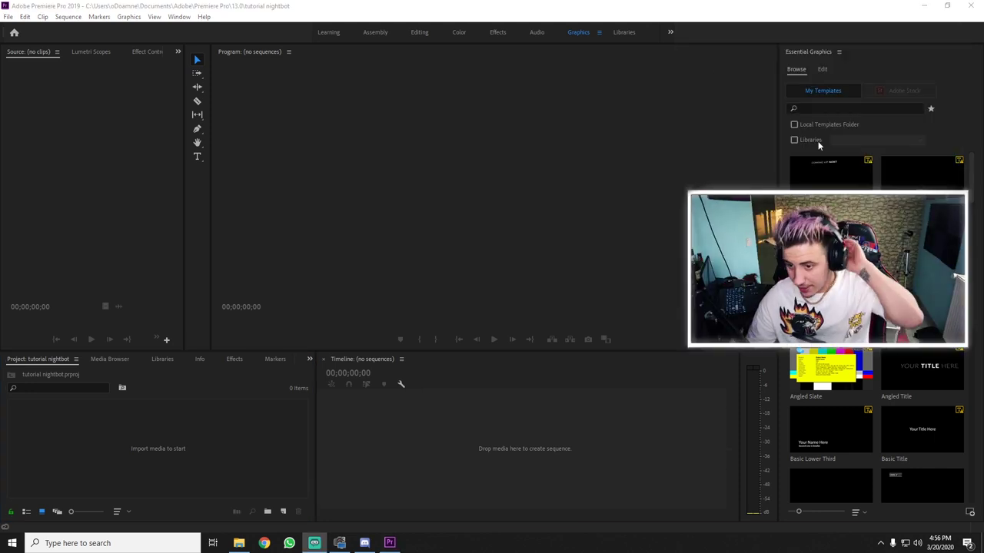
key("alt+Tab")
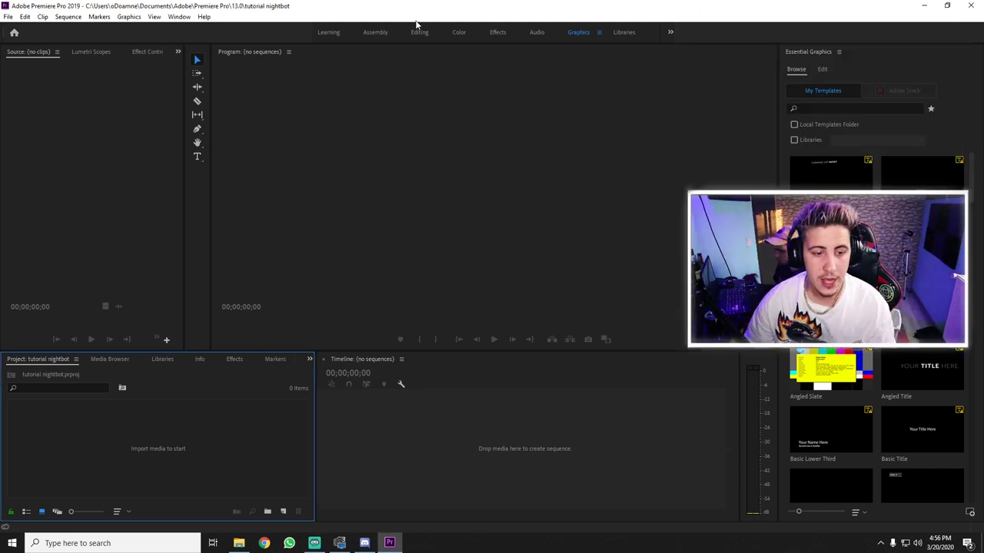
double_click(538, 7)
left_click_drag(592, 37, 573, 19)
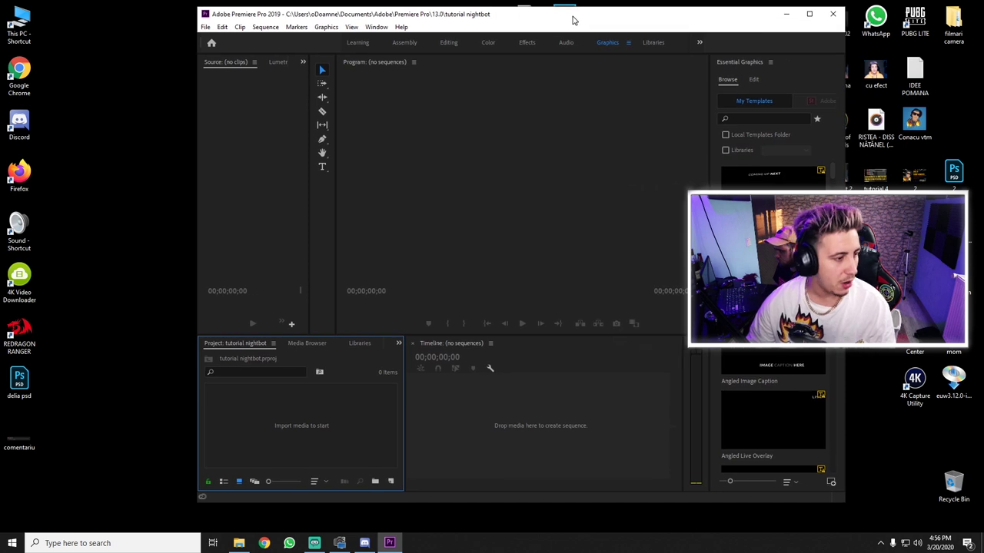
double_click(572, 19)
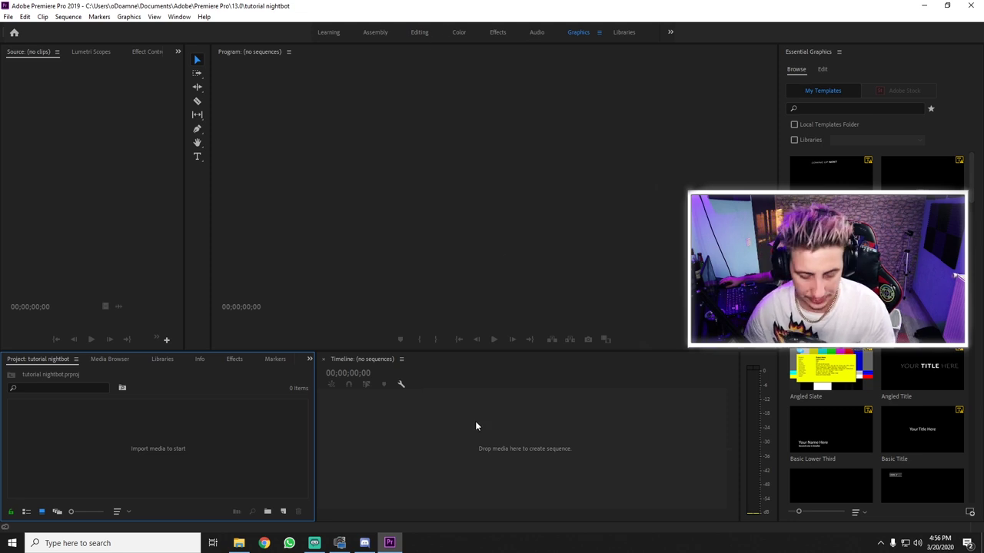
key("alt+Tab")
right_click(419, 267)
left_click(449, 482)
left_click(598, 276)
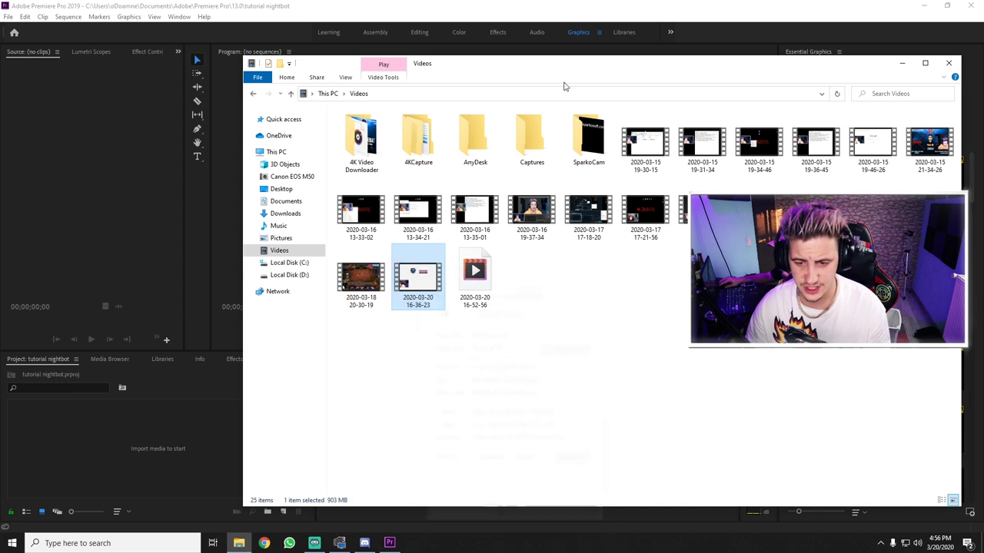
left_click_drag(638, 68, 843, 25)
left_click_drag(626, 243, 210, 367)
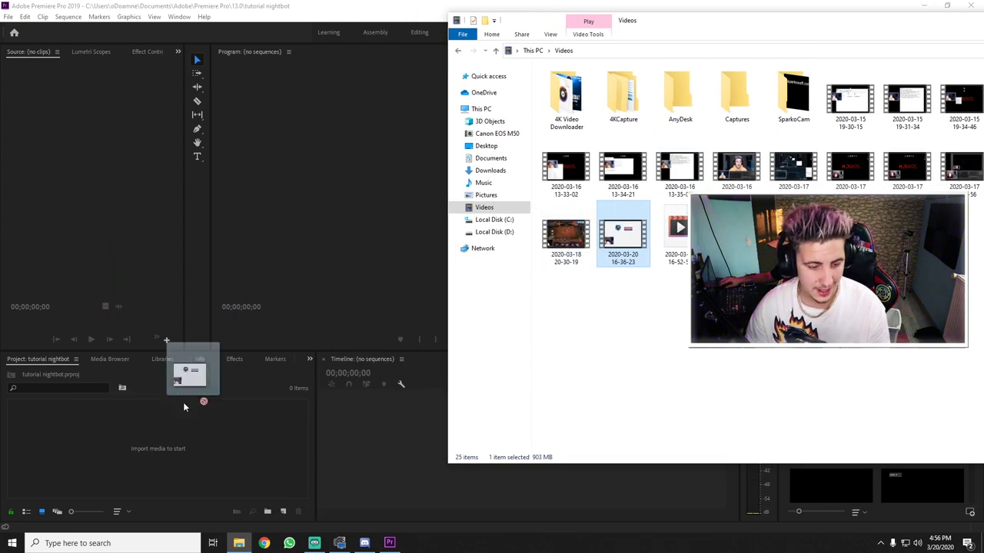
left_click_drag(210, 367, 142, 442)
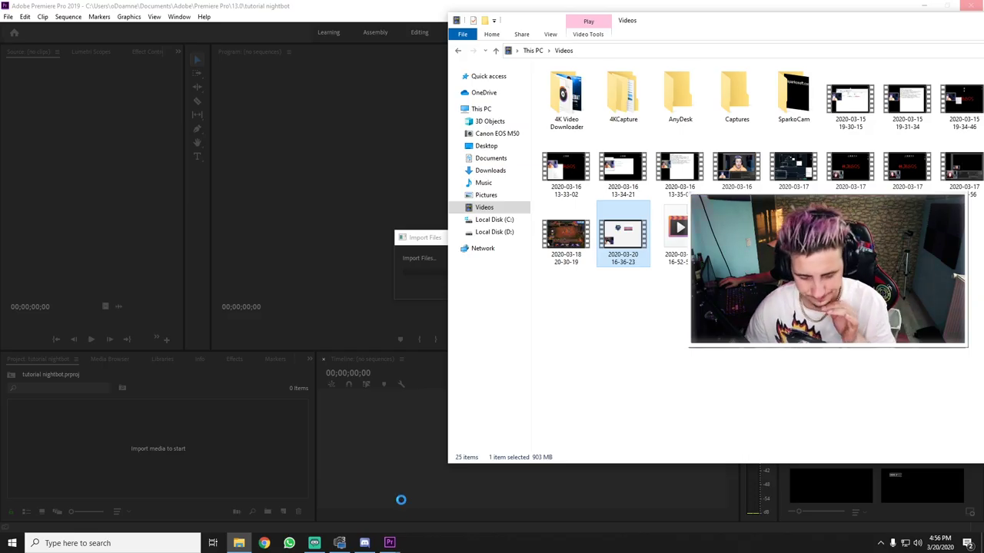
left_click(436, 194)
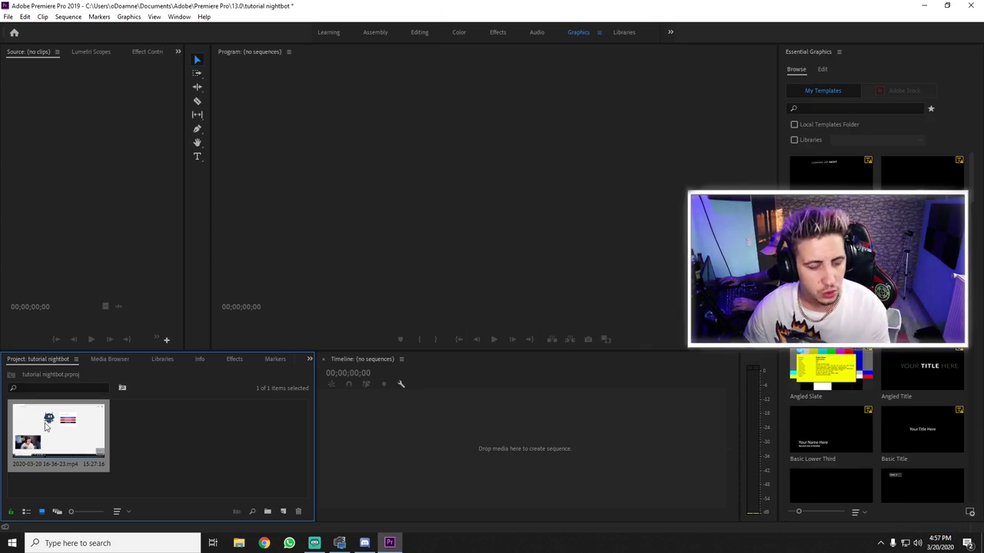
left_click_drag(48, 425, 405, 444)
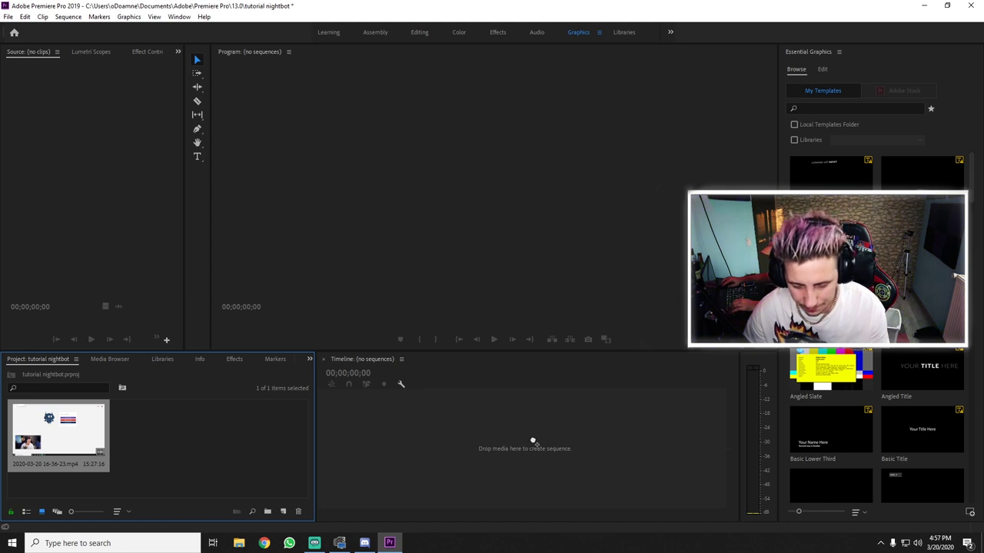
left_click_drag(533, 442, 533, 439)
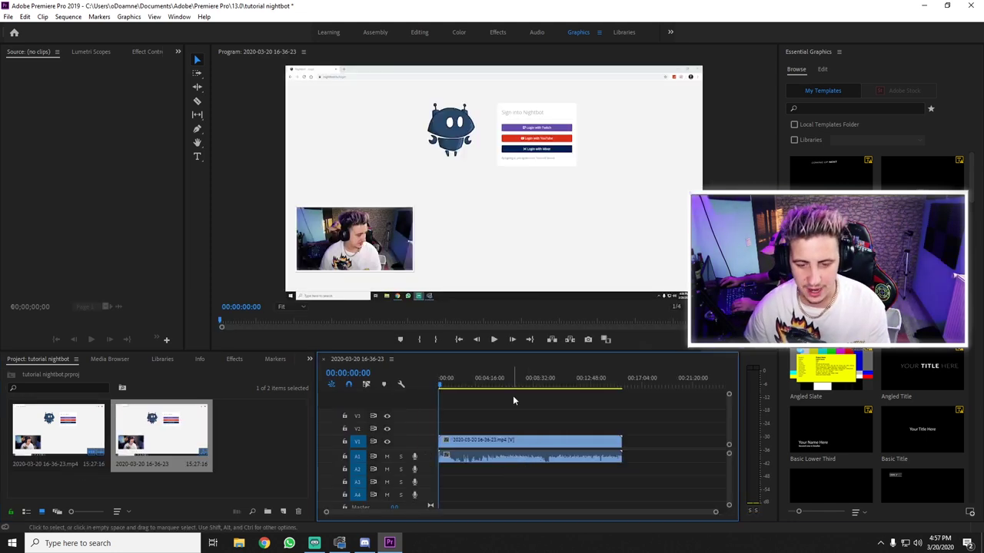
mouse_move(484, 386)
left_mouse_down()
mouse_move(451, 377)
mouse_move(444, 396)
left_mouse_up()
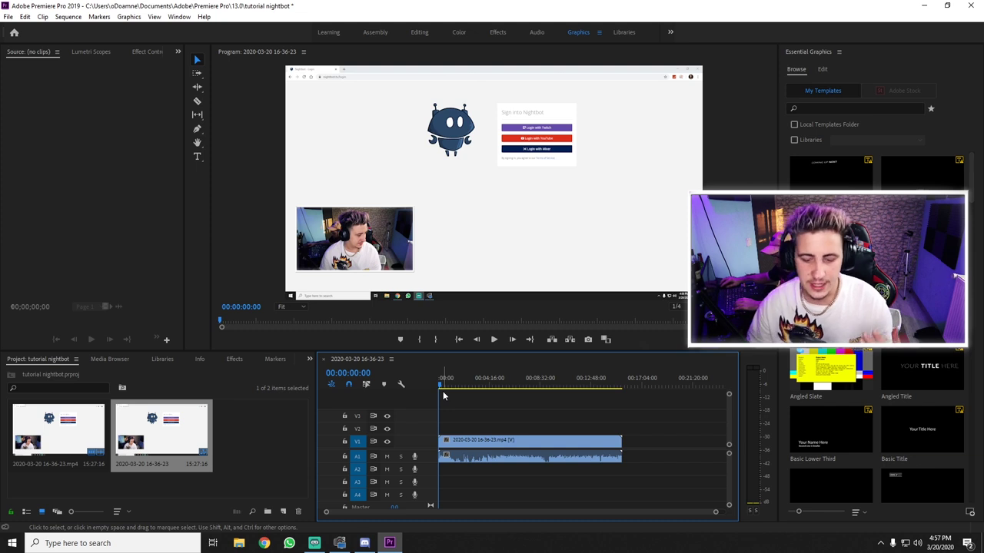
key("space")
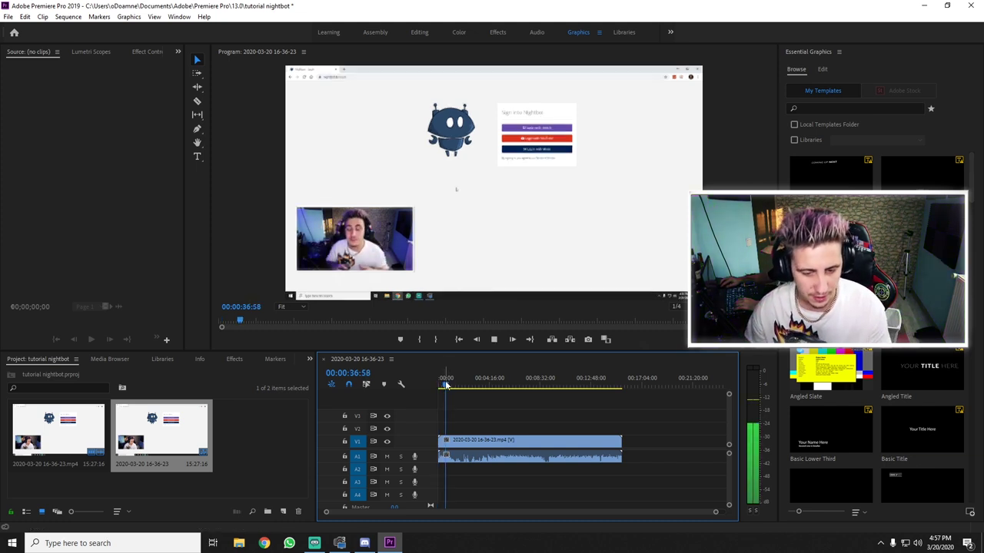
key("space")
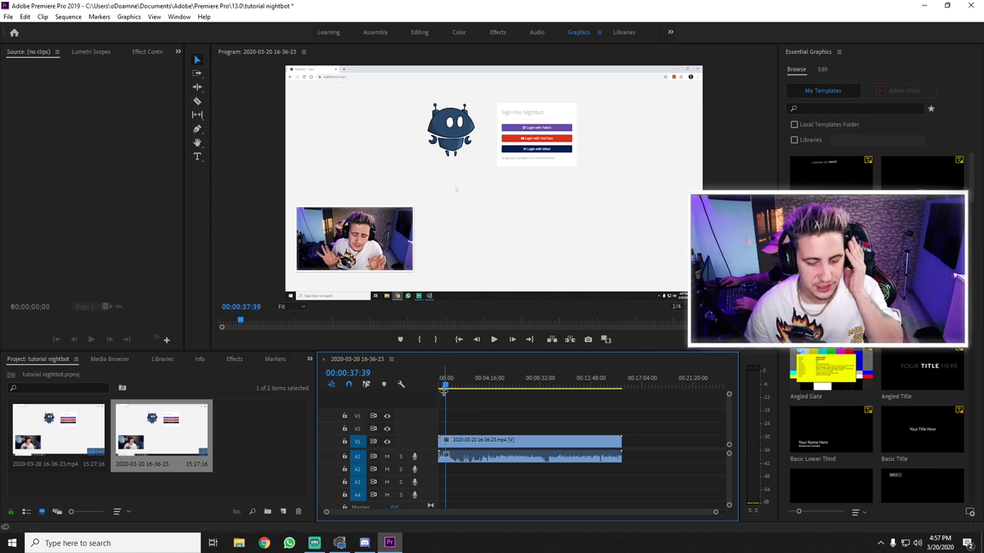
key("Home")
key("=")
key("-")
key("-")
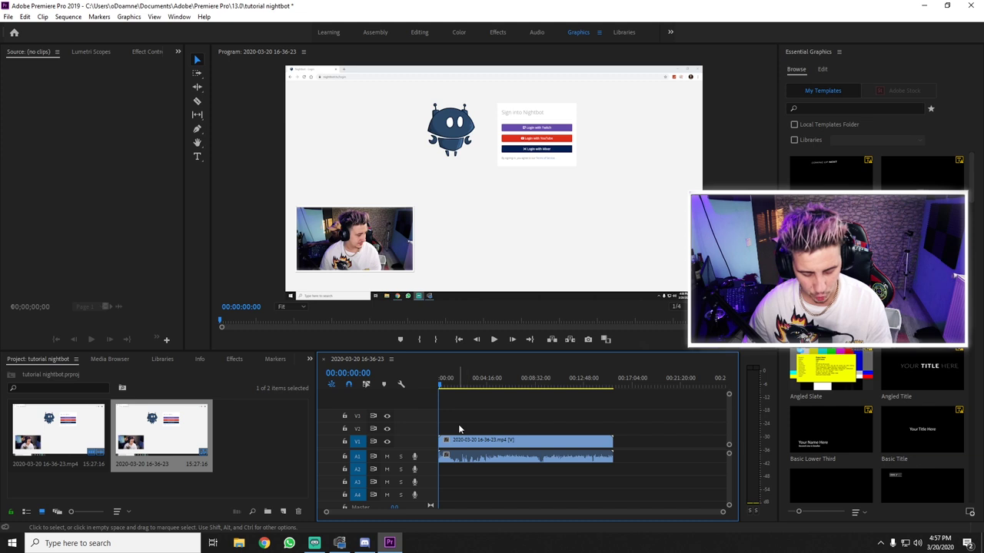
- Make two test razor cuts on the recording, then undo them to restore one clip
key("c")
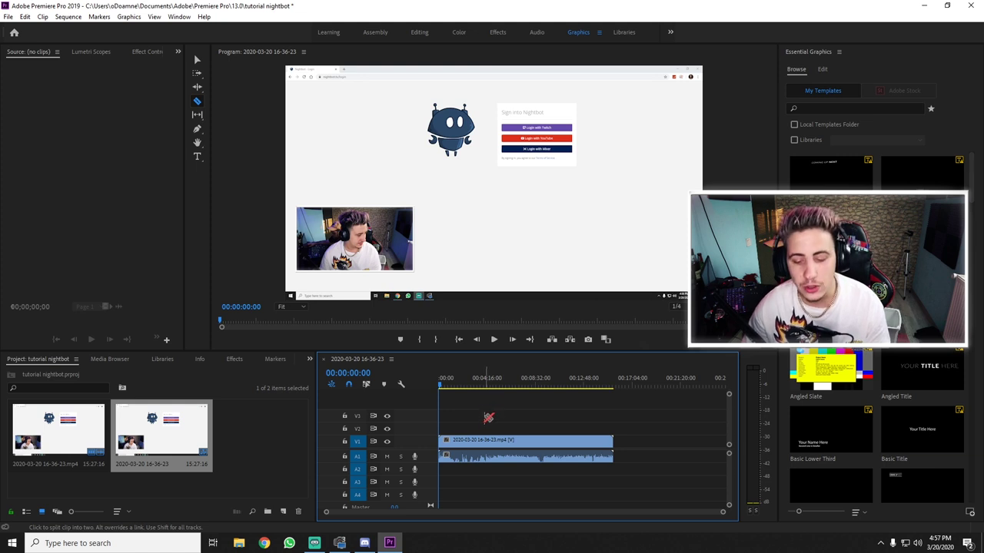
left_click(473, 445)
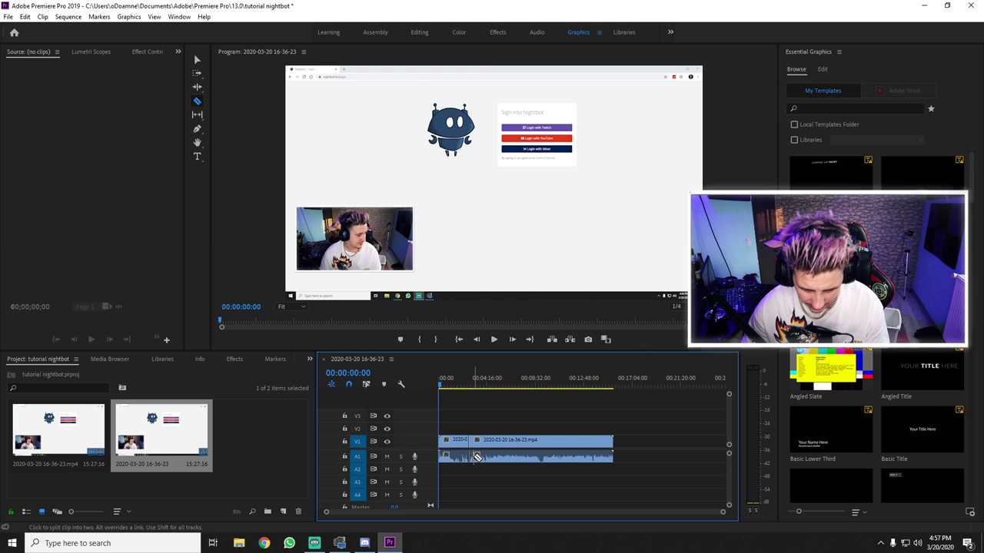
left_click(477, 446)
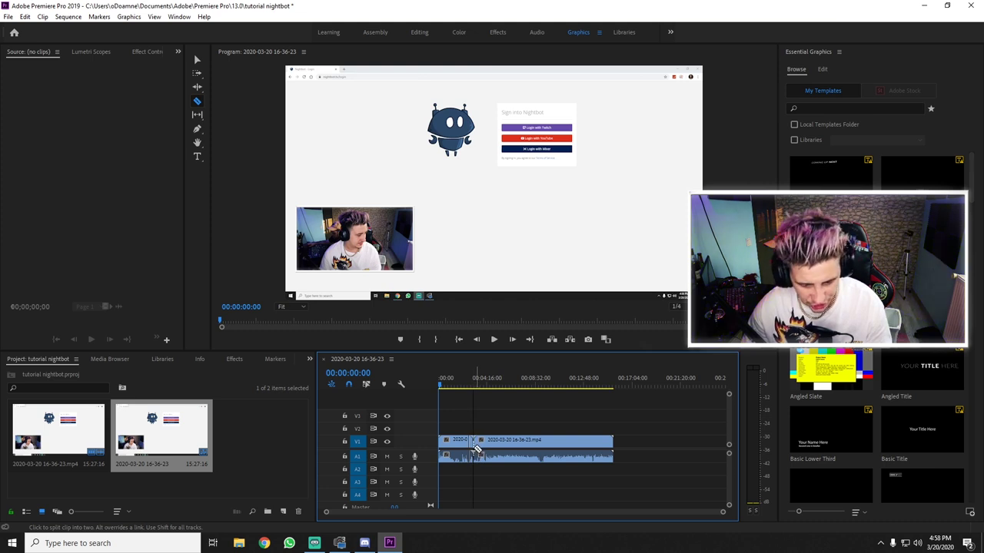
key("ctrl+z")
key("ctrl+z")
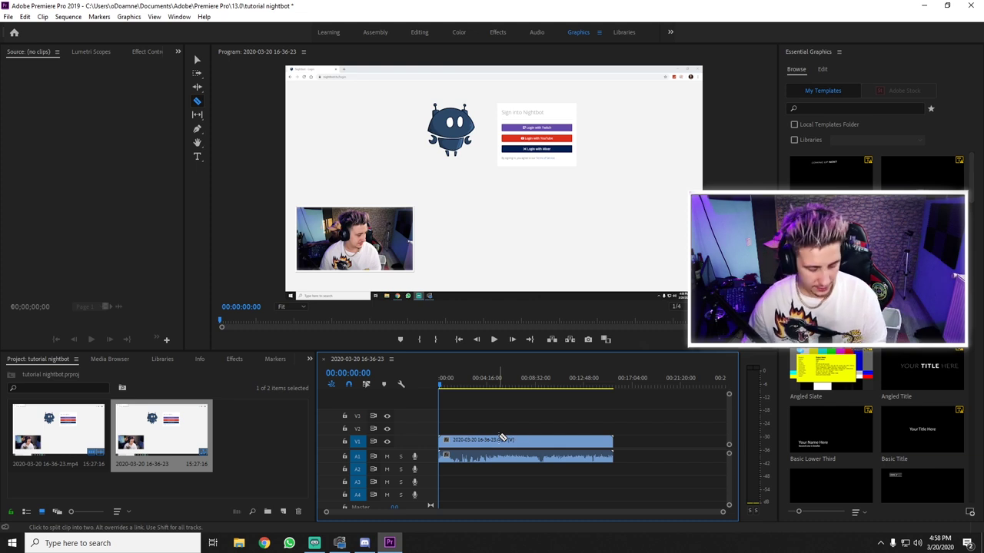
key("ctrl+z")
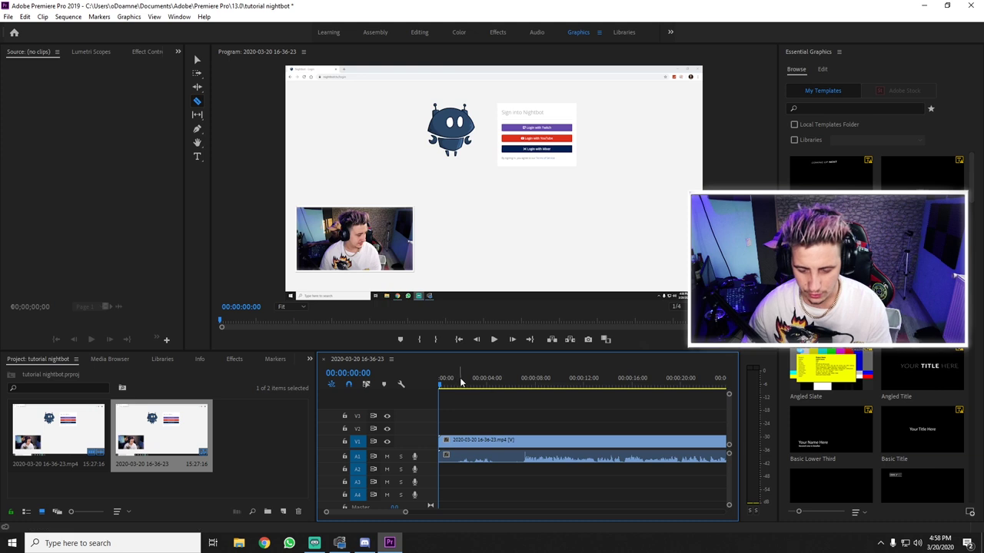
- Play the sequence to locate the spot around the 7-second mark
key("v")
key("space")
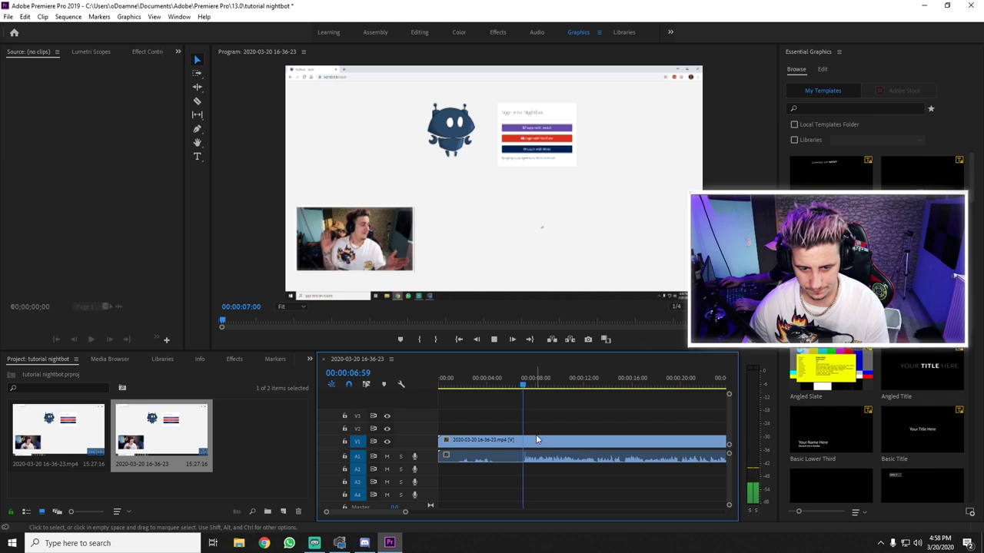
scroll(528, 458, "down", 2)
scroll(468, 467, "up", 2)
key("space")
left_click(523, 382)
key("space")
key("space")
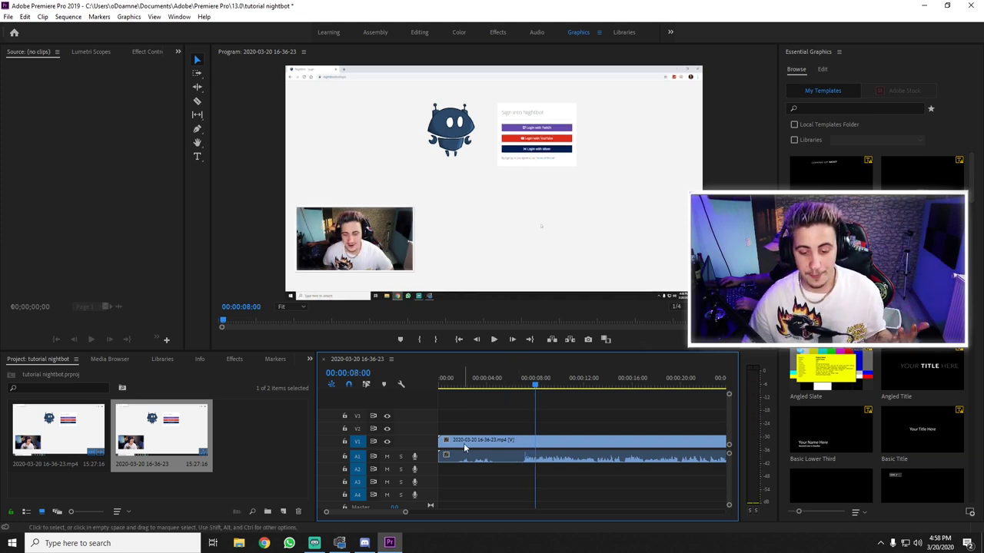
- With the Razor tool active, zoom the timeline and place the playhead at 00:00:06:58
key("c")
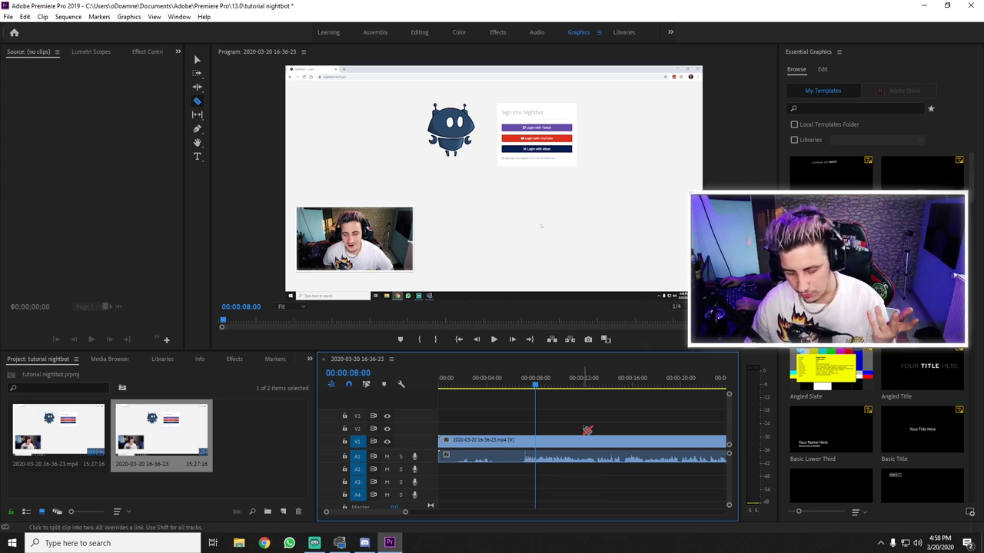
key("equal")
key("equal")
key("equal")
key("minus")
key("minus")
key("minus")
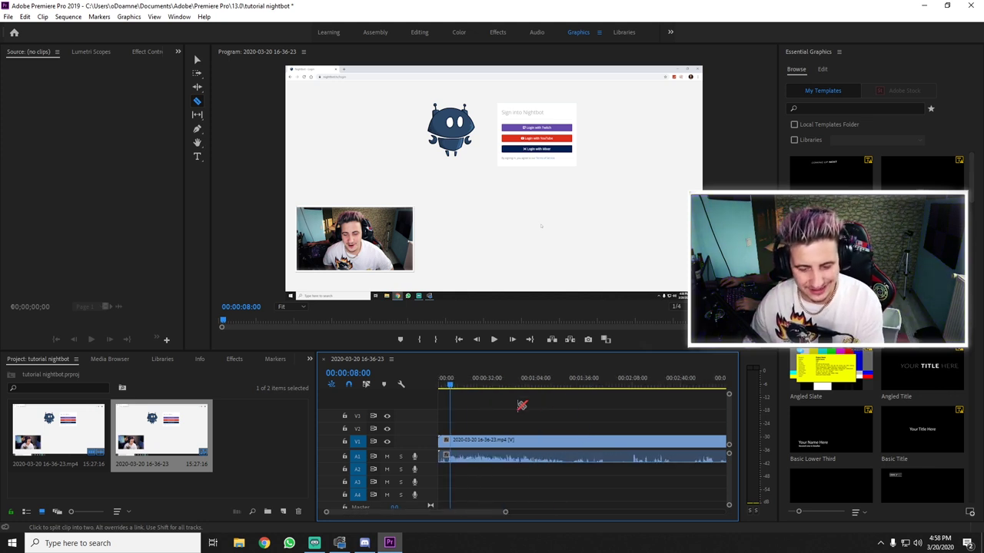
key("equal")
key("equal")
key("equal")
key("equal")
key("equal")
key("equal")
key("minus")
key("minus")
key("minus")
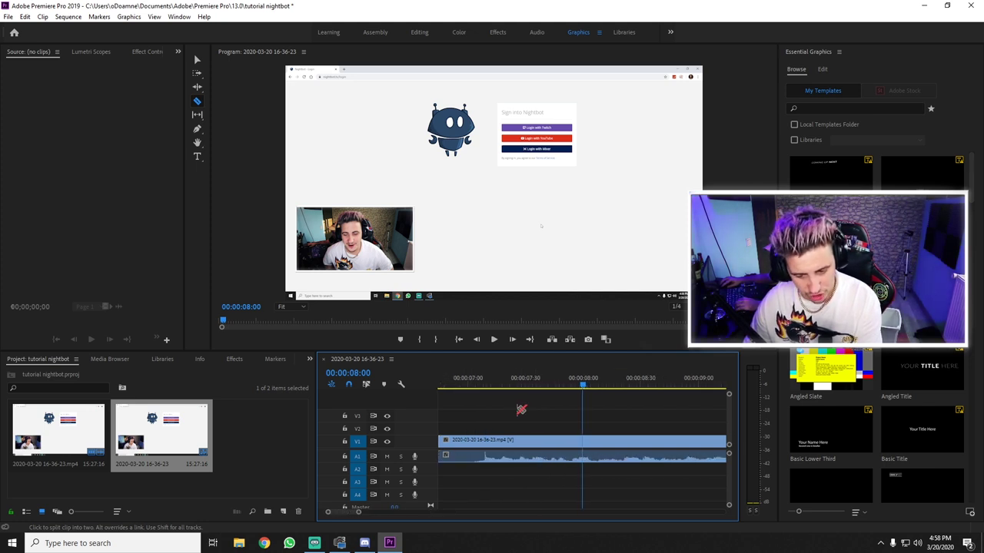
key("minus")
key("backslash")
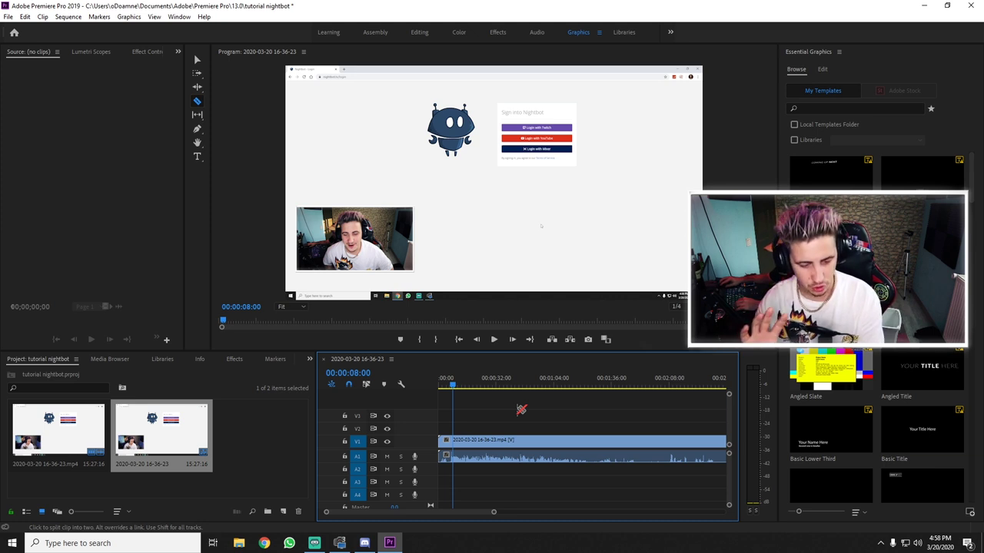
key("equal")
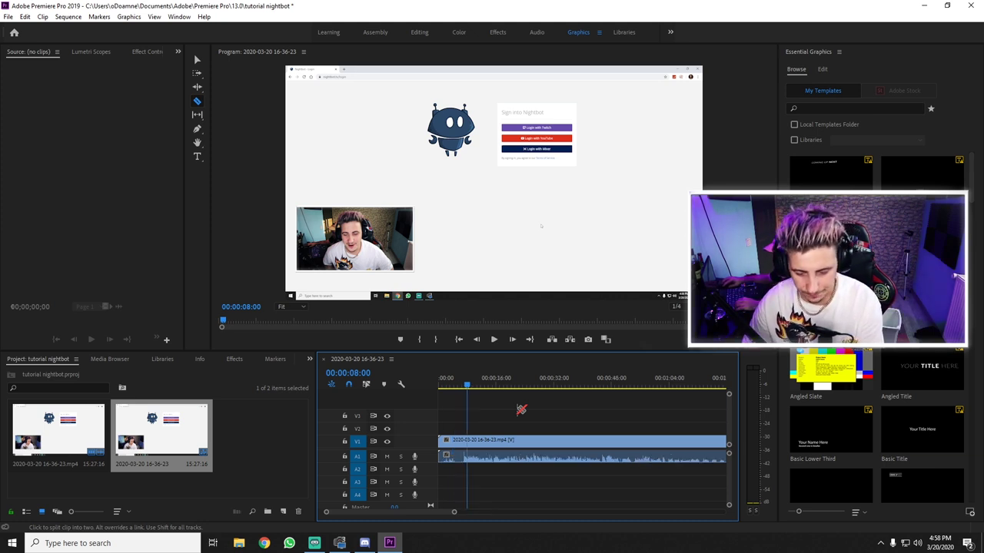
left_click(457, 386)
left_click_drag(457, 387, 463, 388)
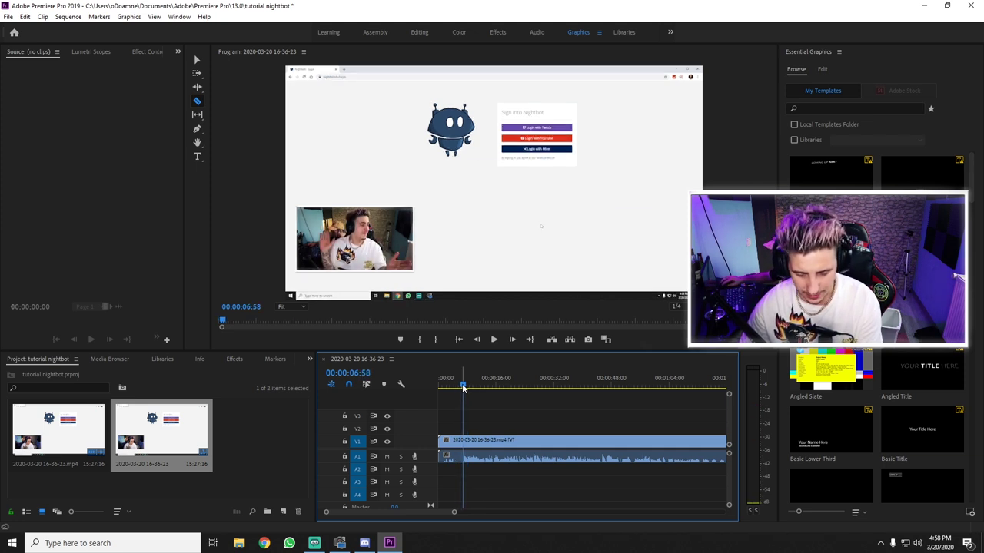
- Zoom to frame level and cut the recording at about 7 seconds (00:00:07:07)
key("equal")
key("equal")
key("equal")
key("equal")
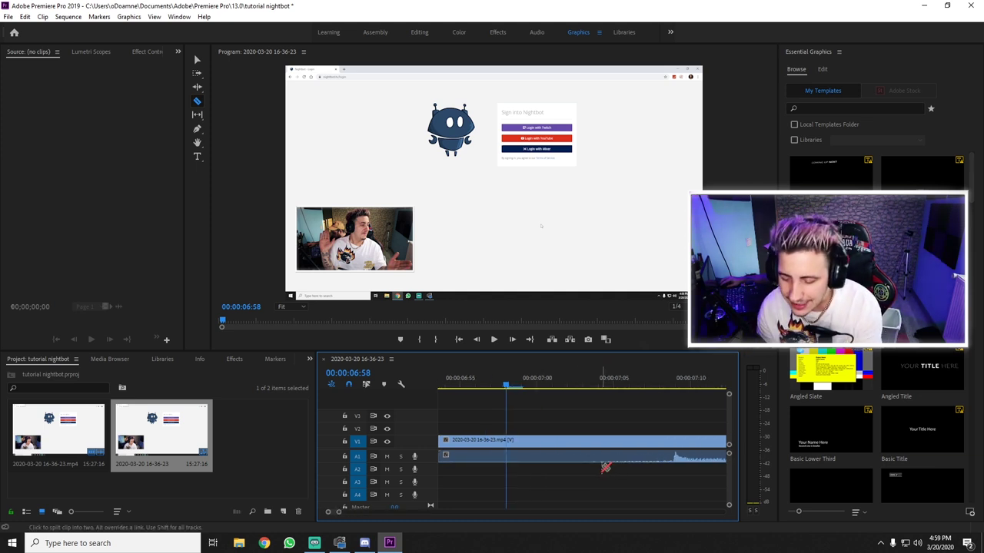
key("minus")
key("minus")
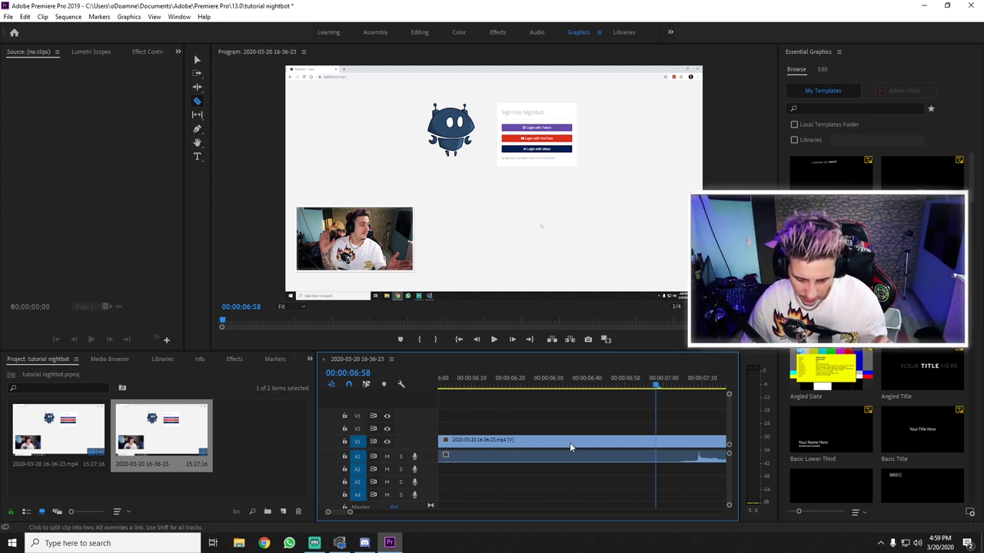
scroll(557, 442, "up", 3)
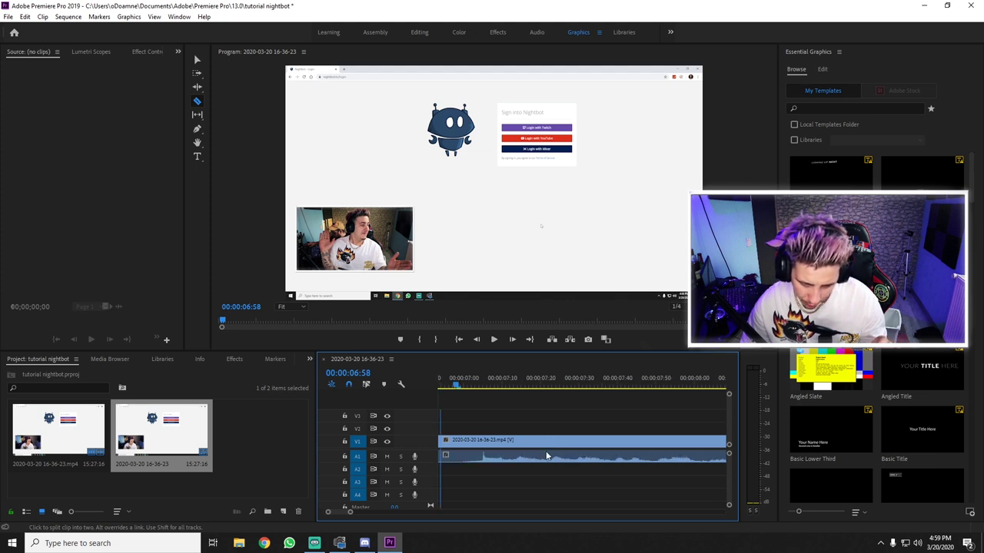
scroll(543, 438, "down", 3)
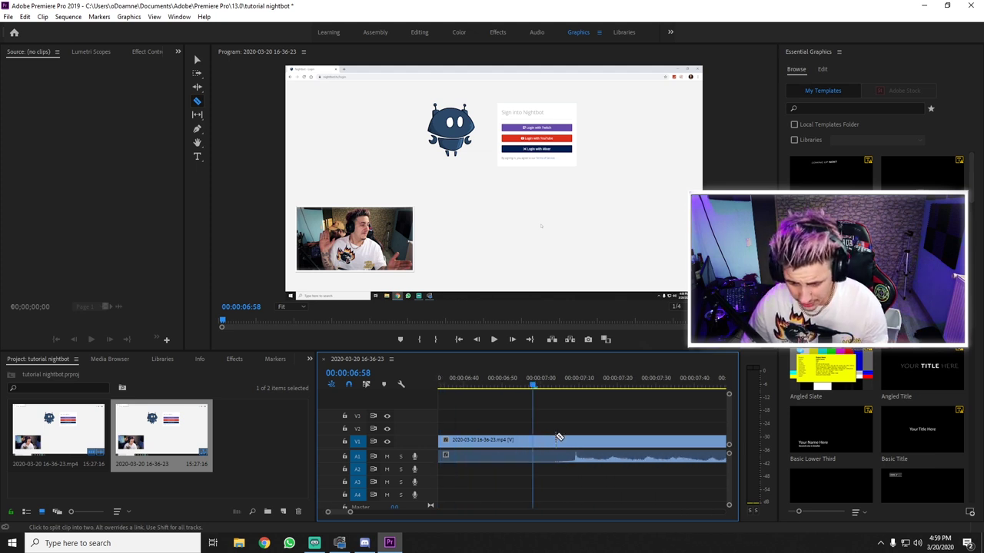
scroll(558, 433, "down", 10)
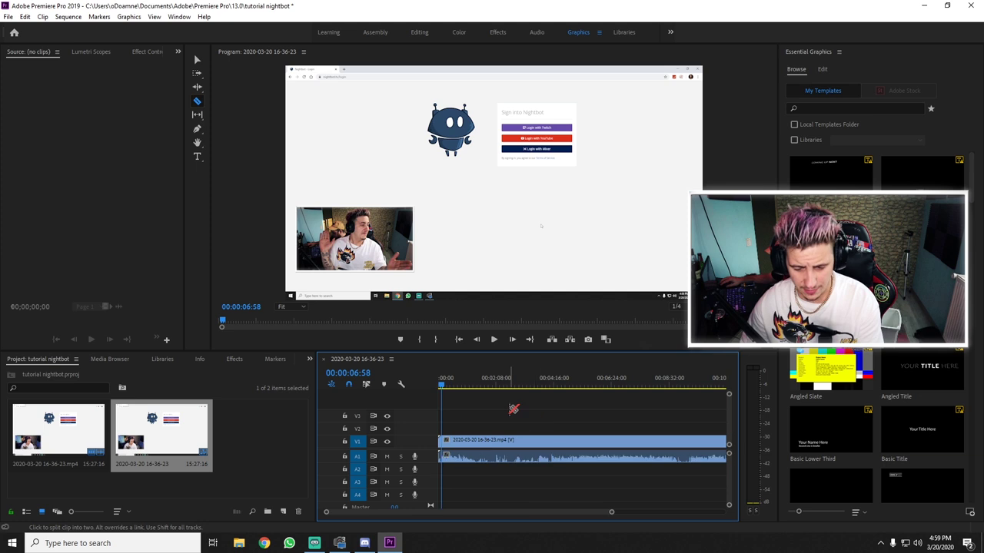
scroll(567, 446, "up", 2)
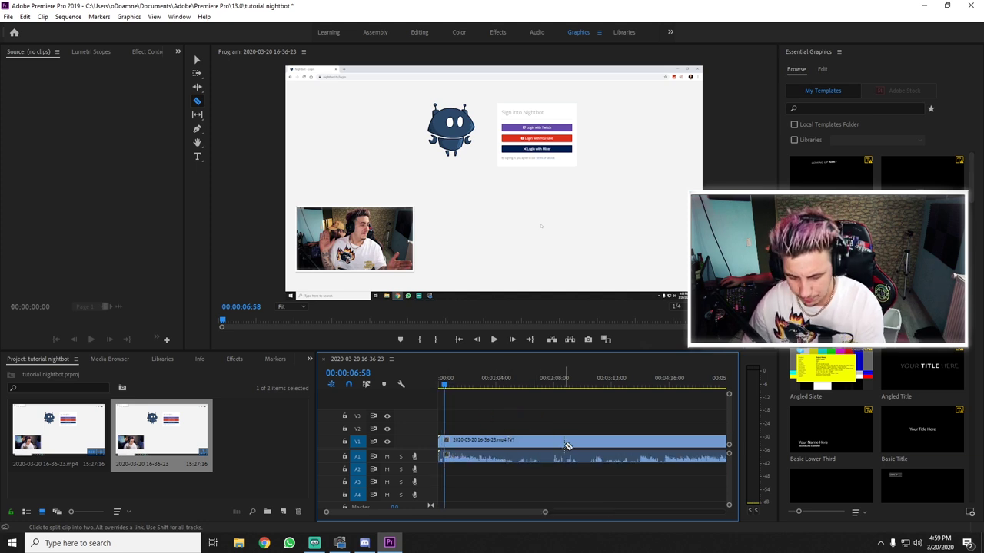
scroll(607, 453, "up", 6)
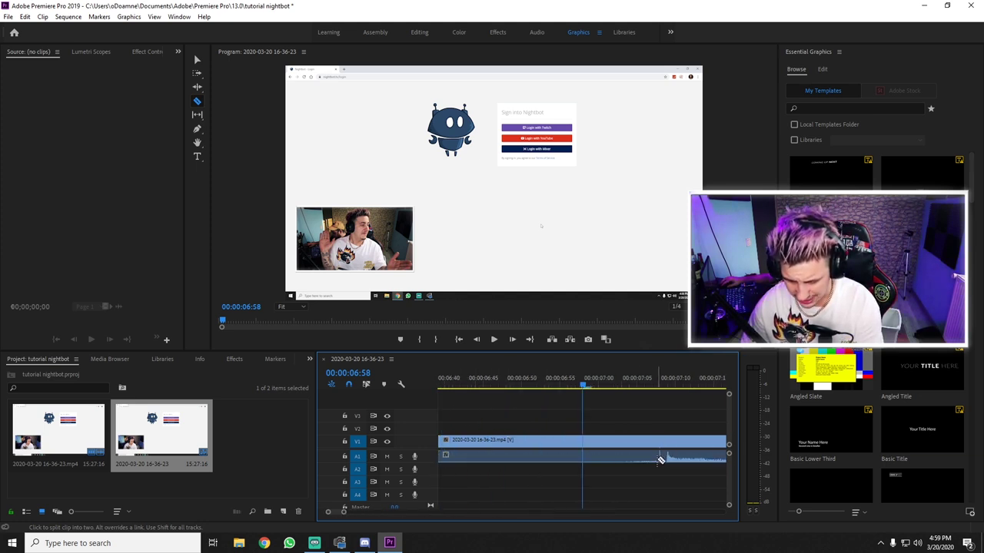
scroll(607, 430, "down", 2)
scroll(596, 422, "down", 1)
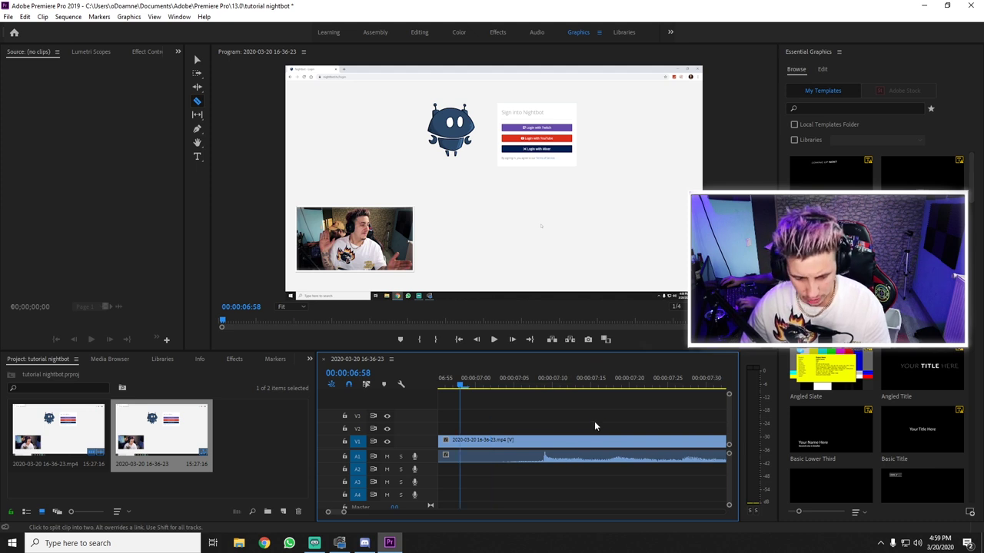
left_click(539, 445)
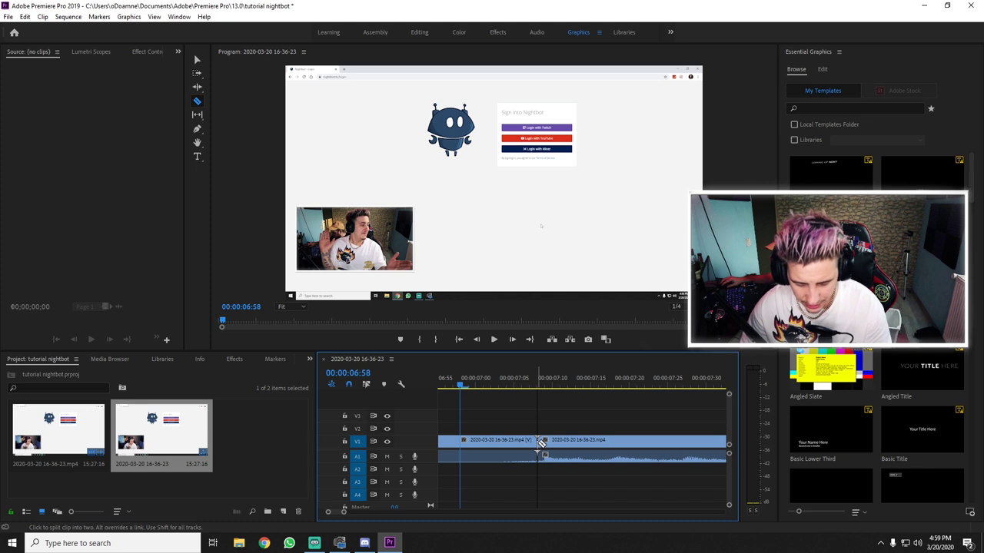
scroll(569, 415, "down", 10)
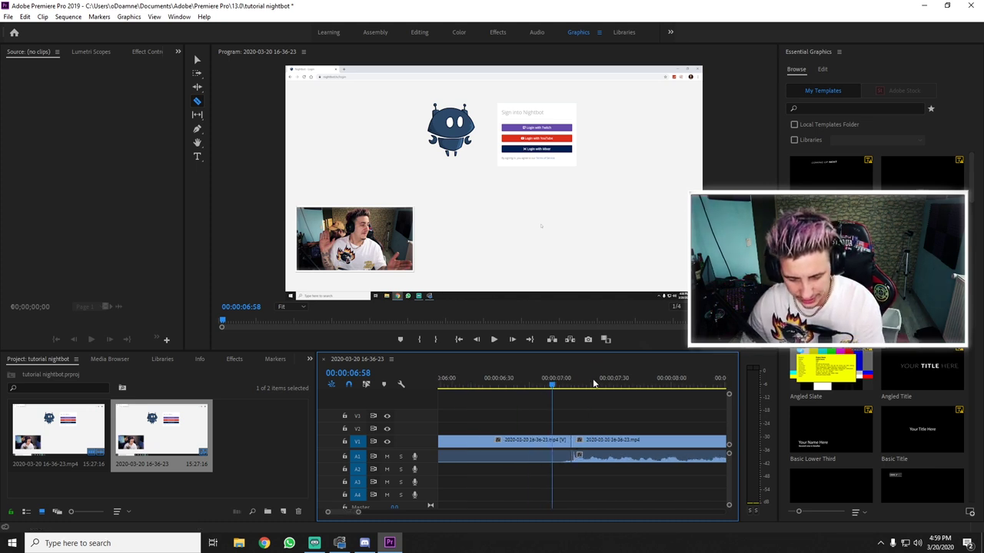
scroll(576, 417, "up", 5)
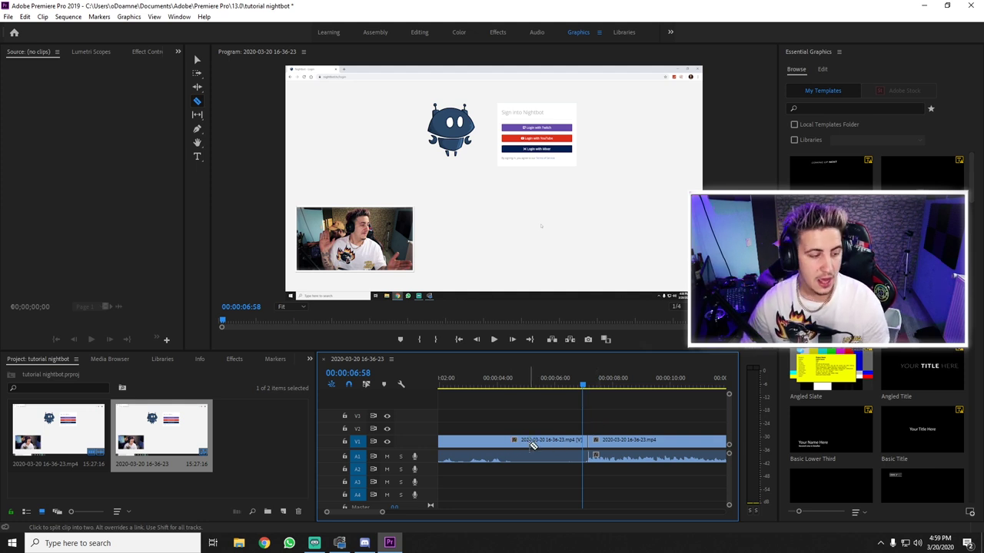
key("v")
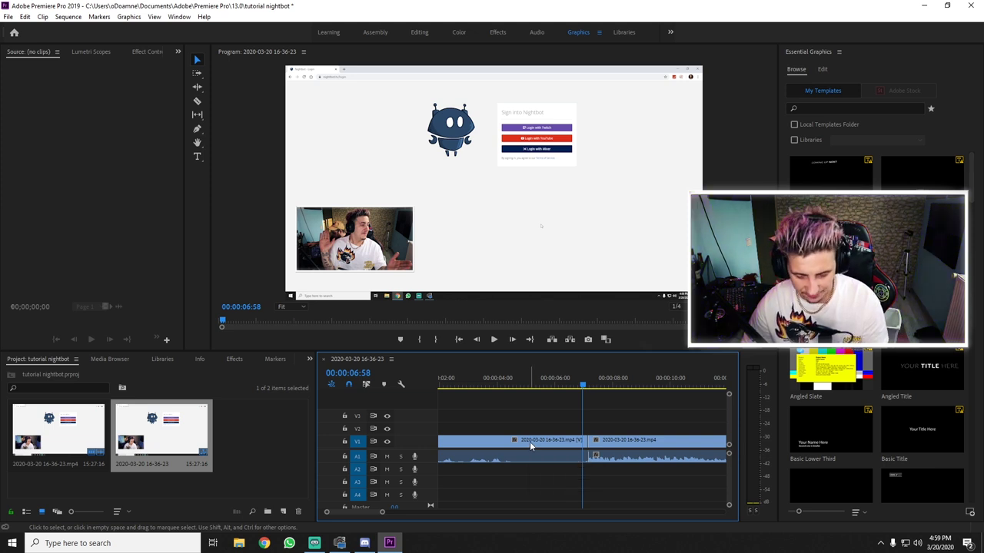
- Delete the video and audio pieces before the 7-second cut
left_click(530, 443)
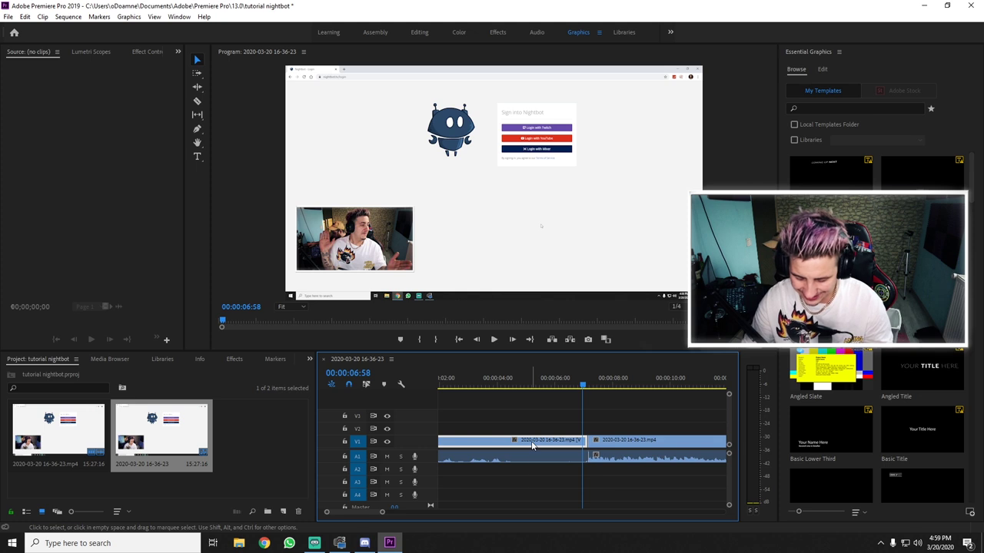
key("Delete")
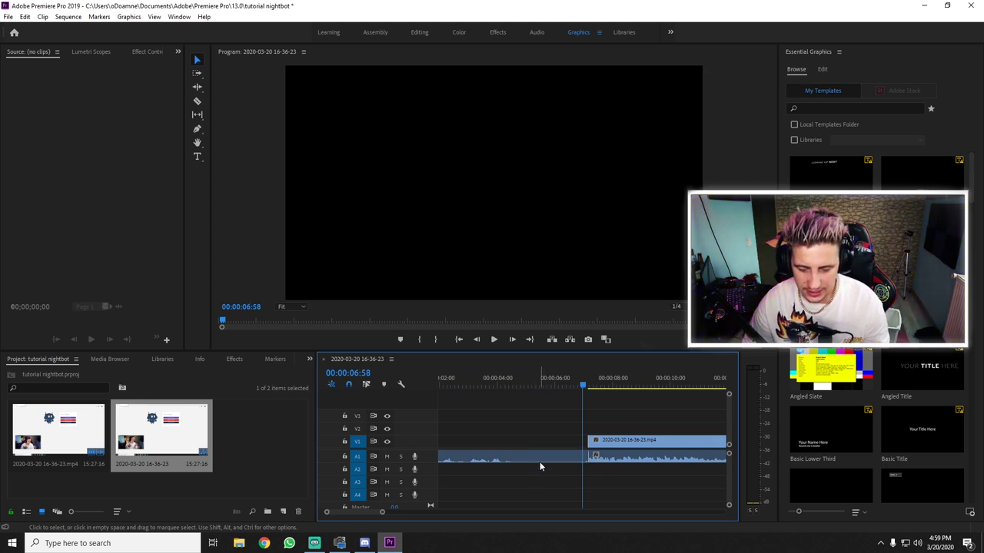
left_click(537, 456)
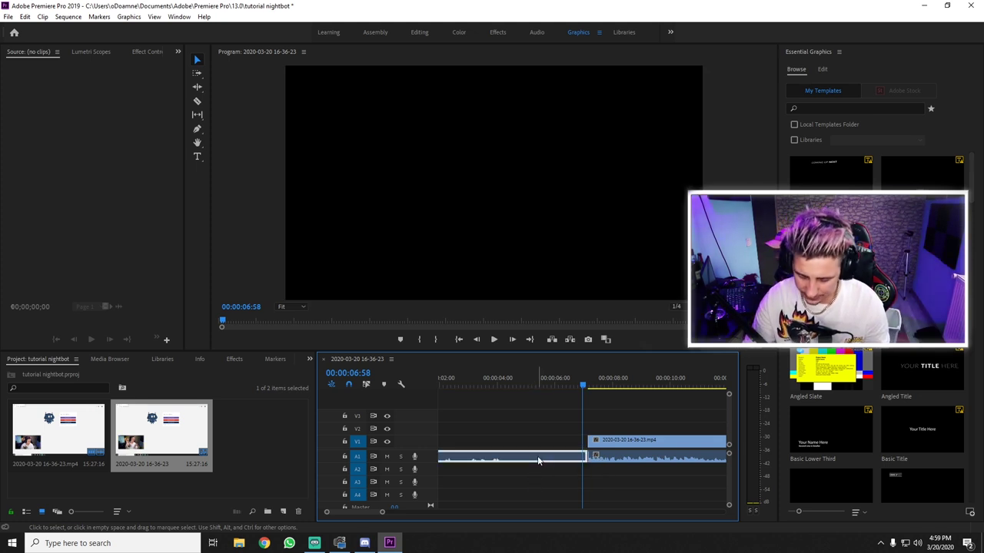
key("Delete")
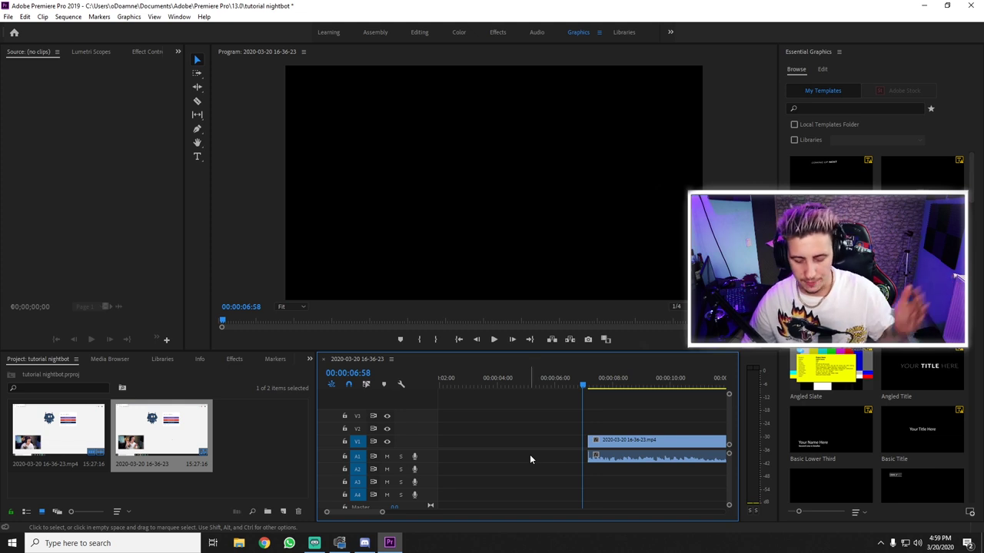
- Play from the start and delete the empty gap so the recording begins at zero
key("minus")
key("minus")
key("minus")
key("equal")
key("equal")
key("equal")
key("minus")
key("minus")
key("minus")
key("minus")
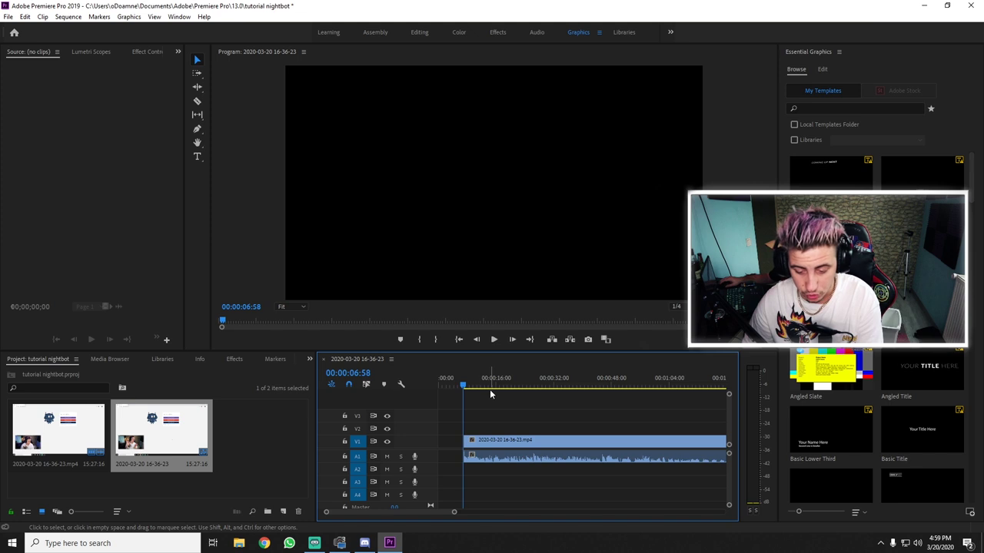
key("Home")
key("space")
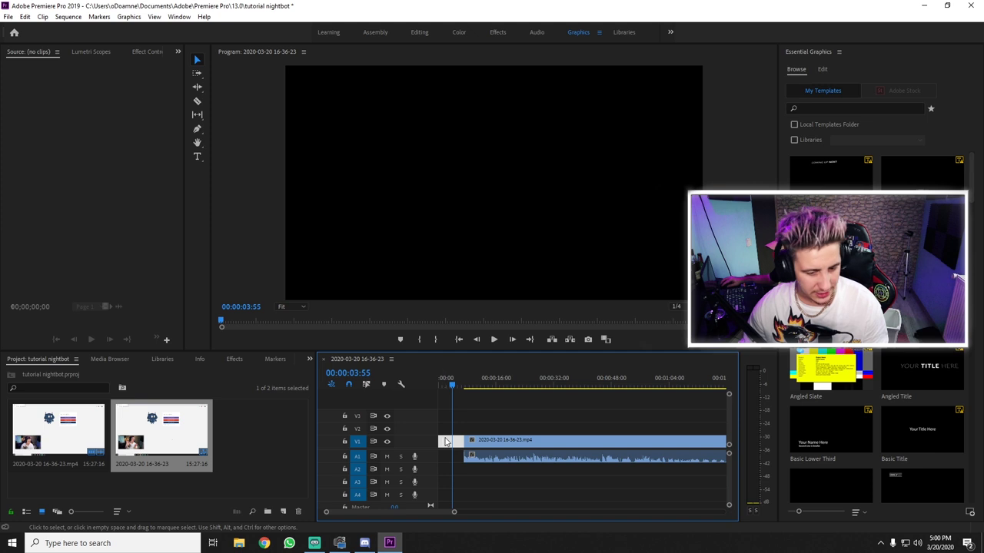
key("Delete")
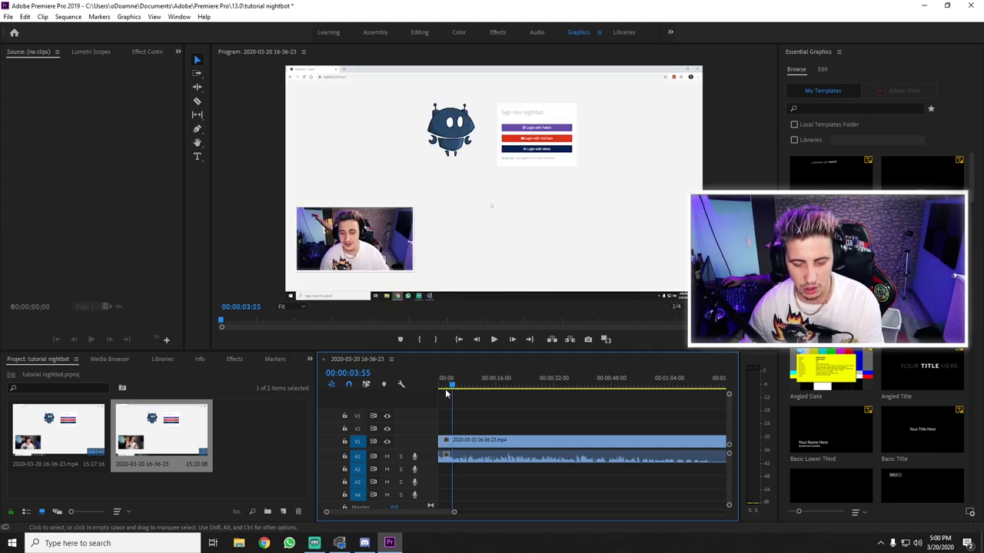
key("Home")
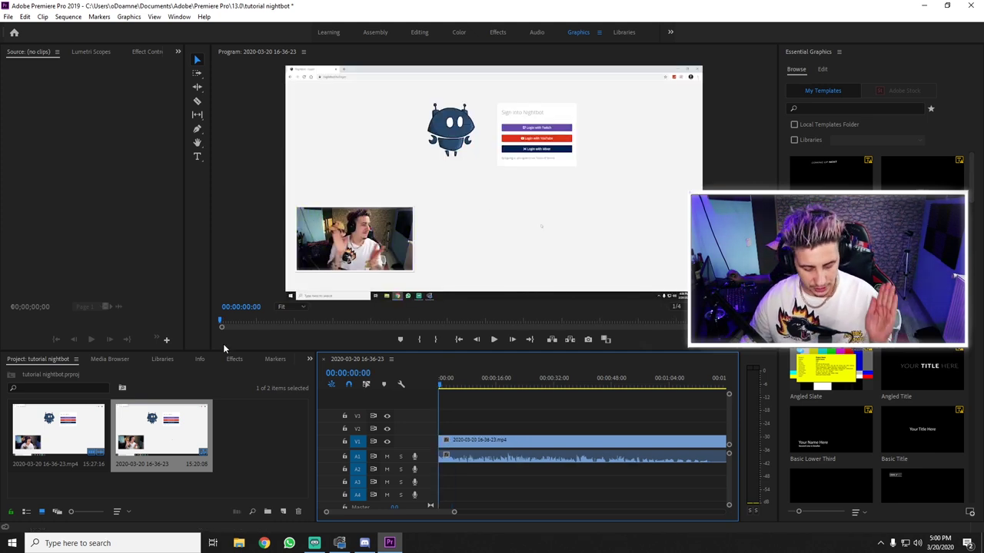
key("space")
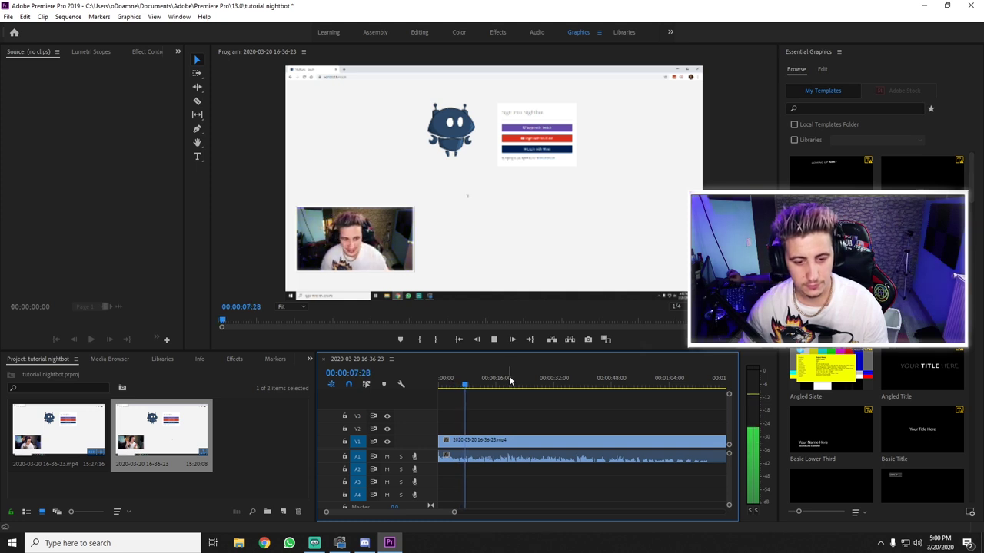
key("space")
key("equal")
key("equal")
key("equal")
key("equal")
key("minus")
key("minus")
key("minus")
key("minus")
key("minus")
key("minus")
key("equal")
key("equal")
key("equal")
key("equal")
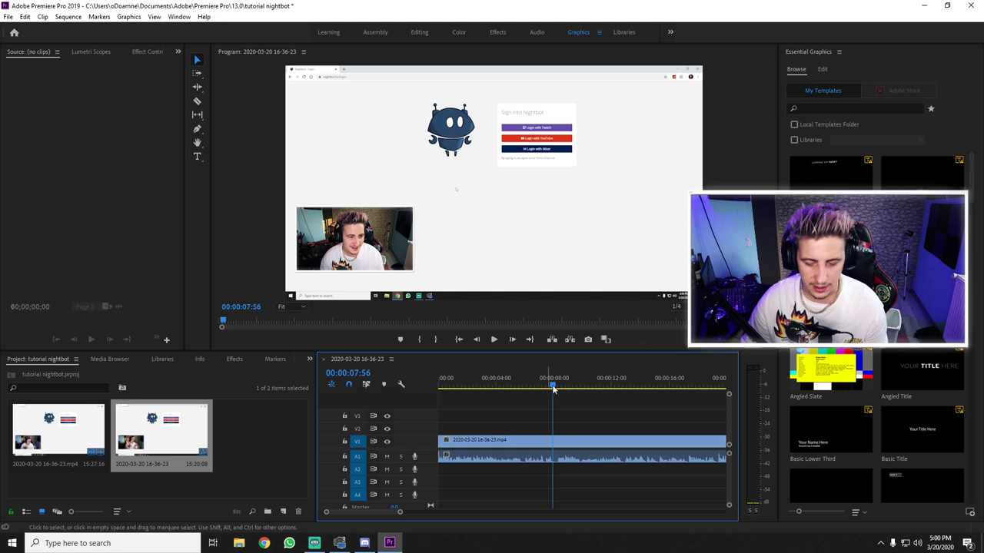
left_click_drag(547, 381, 539, 381)
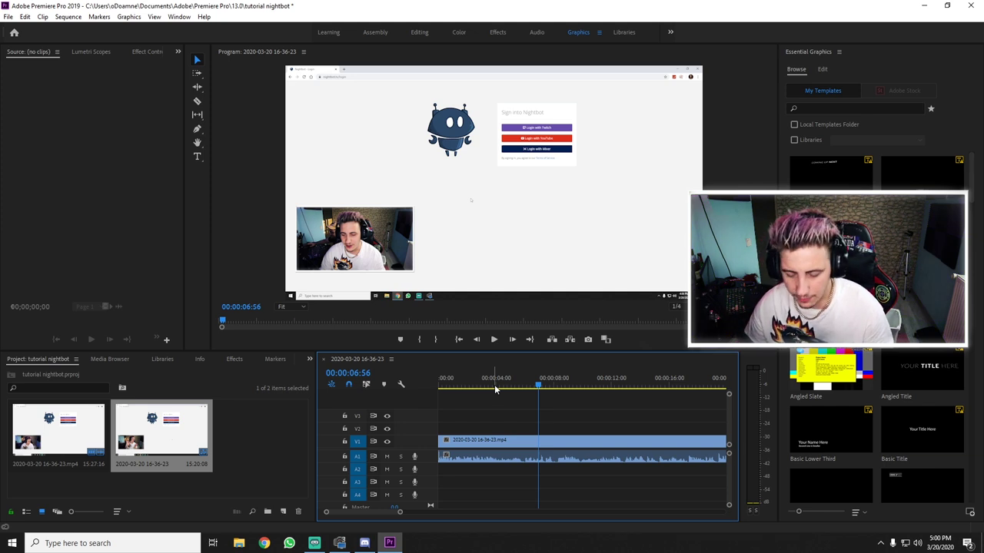
left_click_drag(494, 385, 414, 396)
key("minus")
key("minus")
key("minus")
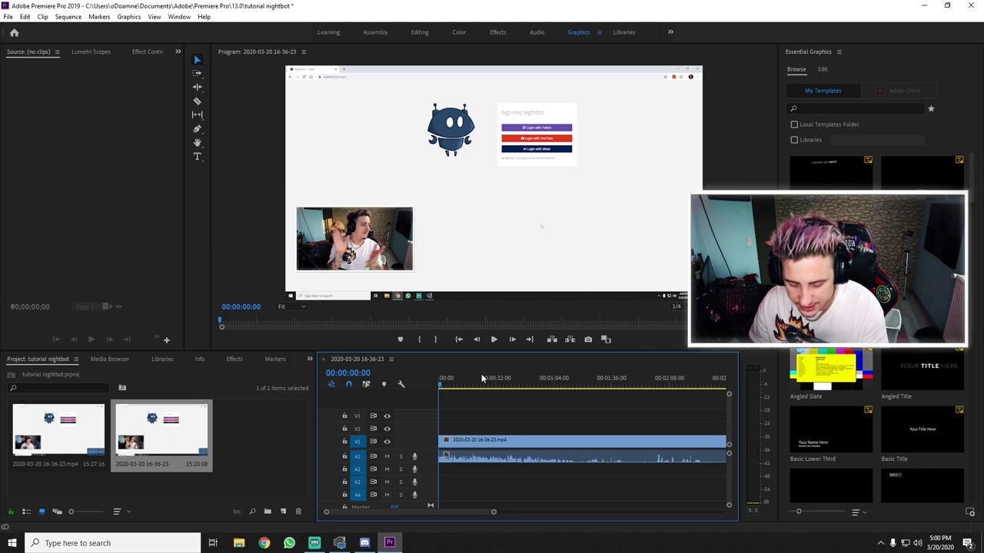
key("minus")
key("minus")
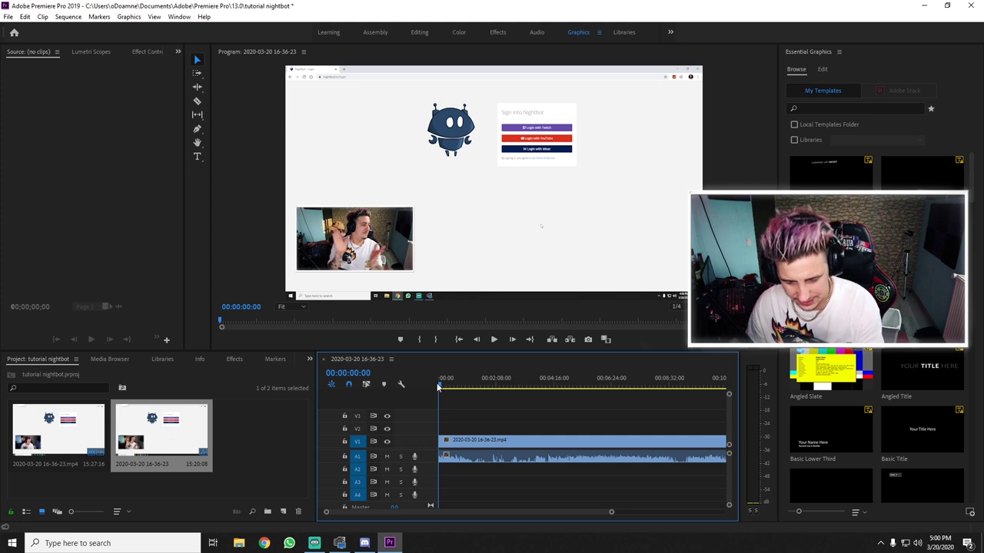
key("space")
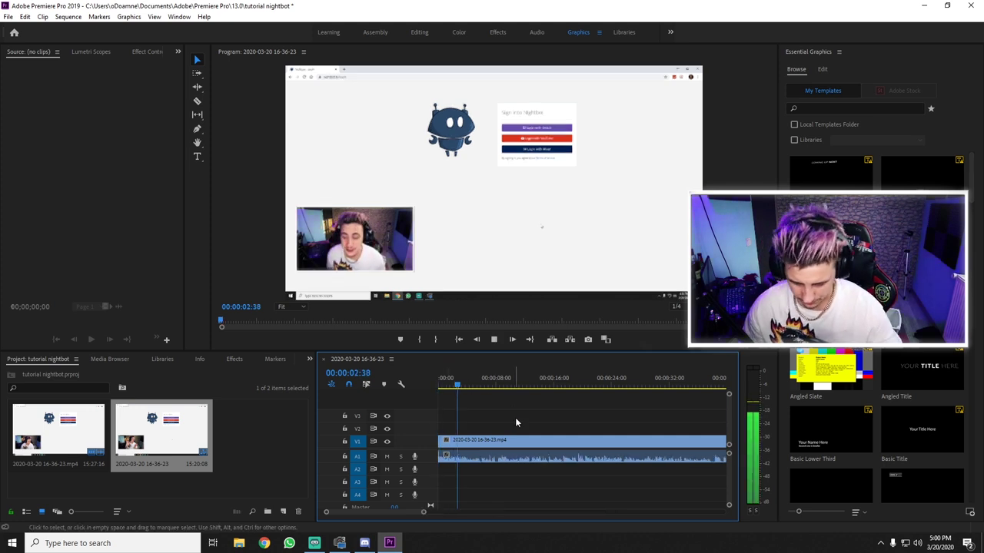
left_click(458, 386)
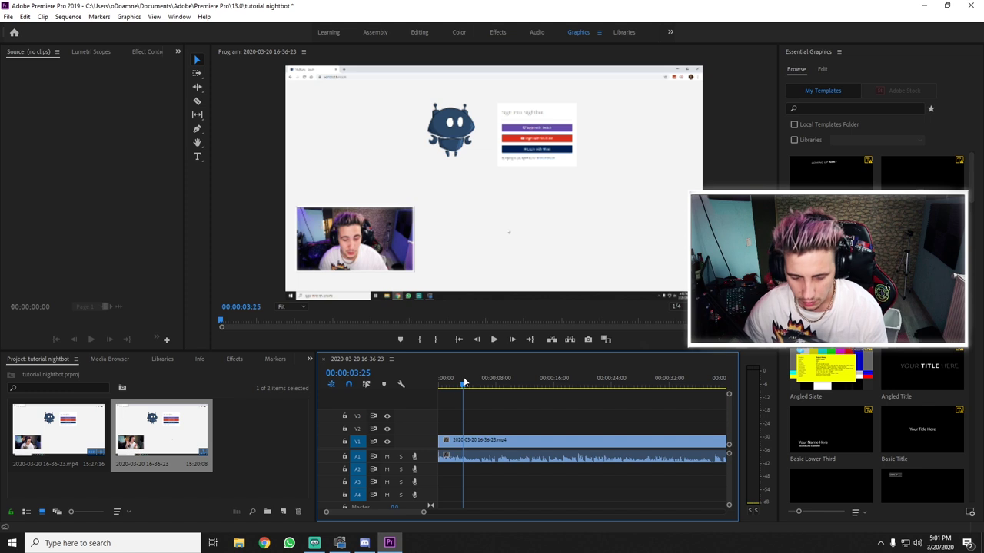
key("equal")
key("equal")
key("equal")
key("space")
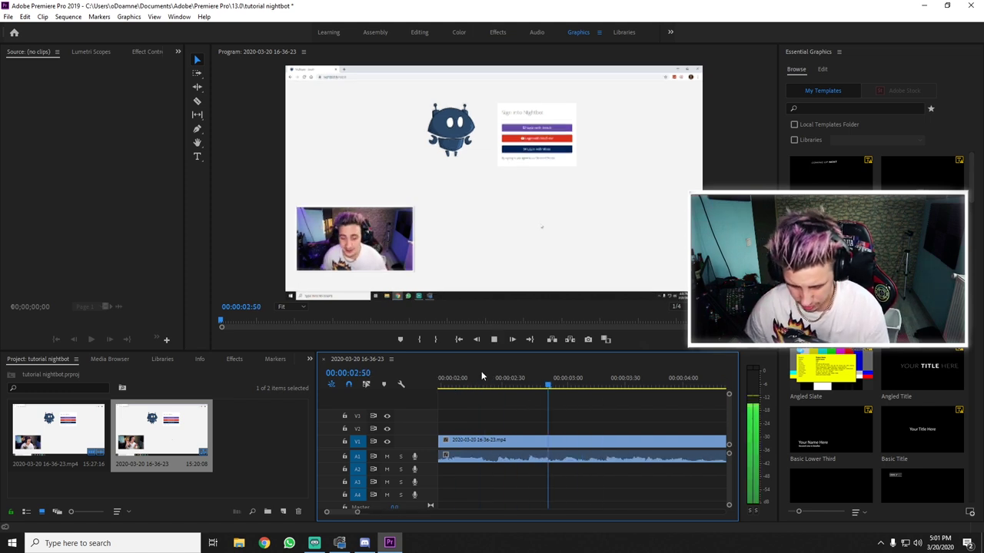
key("c")
- Cut the recording at about 9 seconds, the end of the unwanted section
key("space")
key("Left")
key("Left")
key("Left")
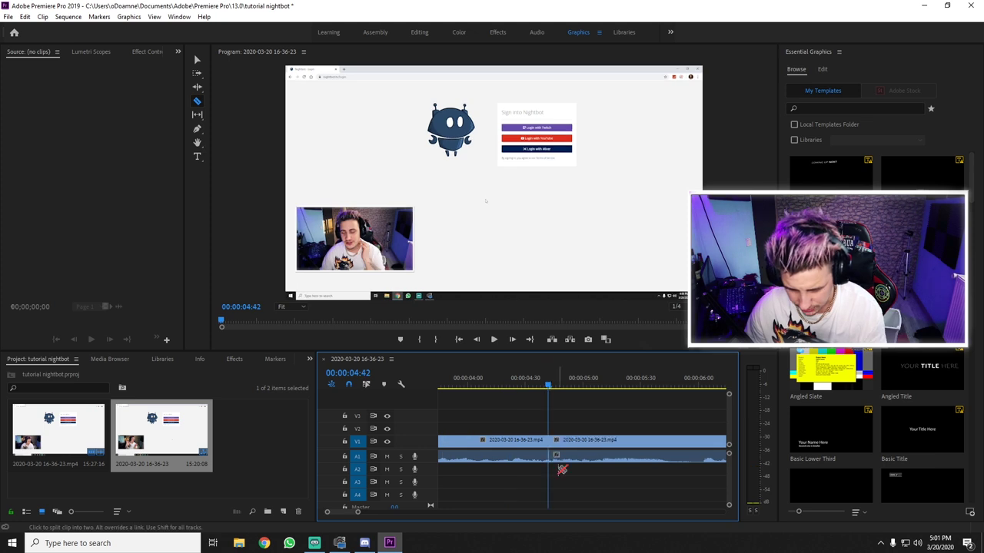
key("minus")
key("minus")
key("minus")
key("space")
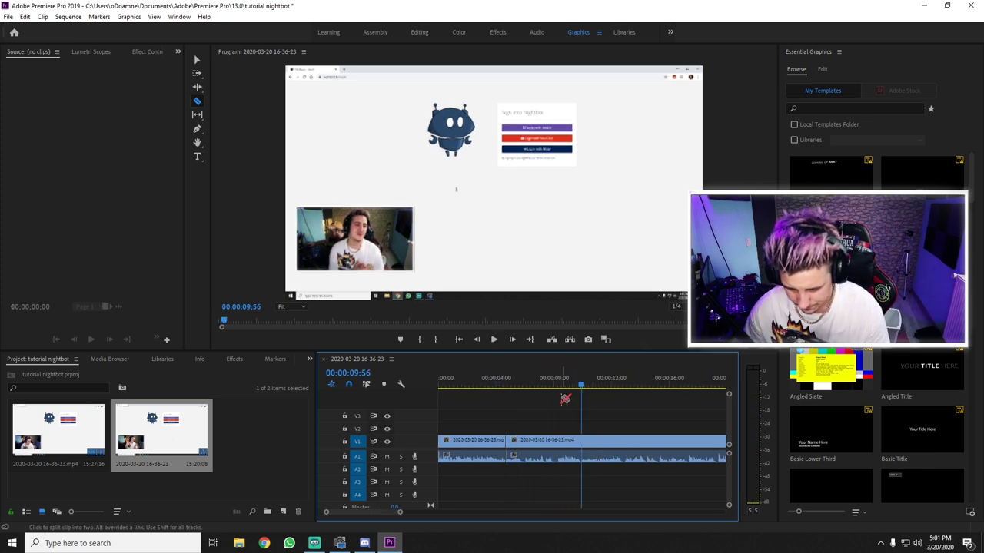
left_click(569, 384)
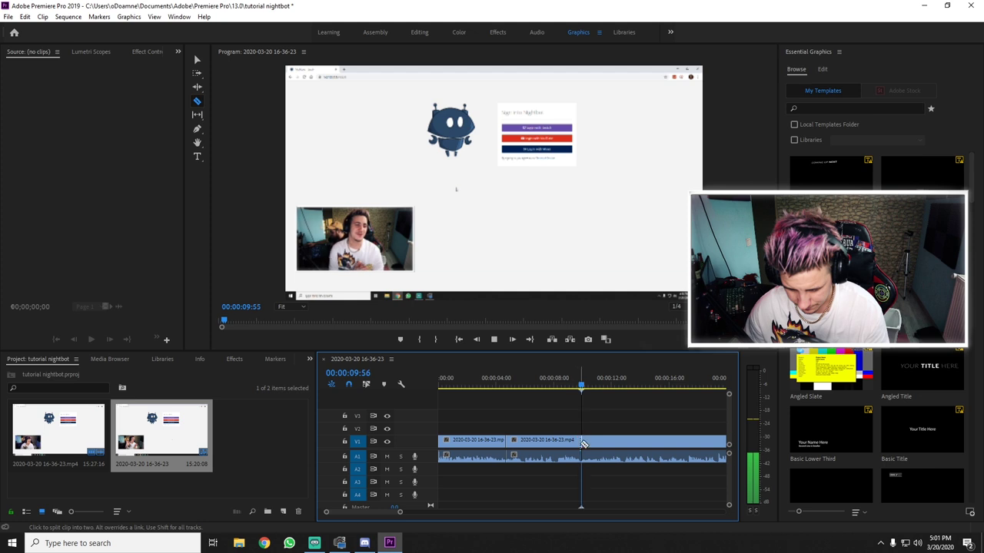
left_click(565, 385)
key("space")
key("equal")
key("equal")
key("equal")
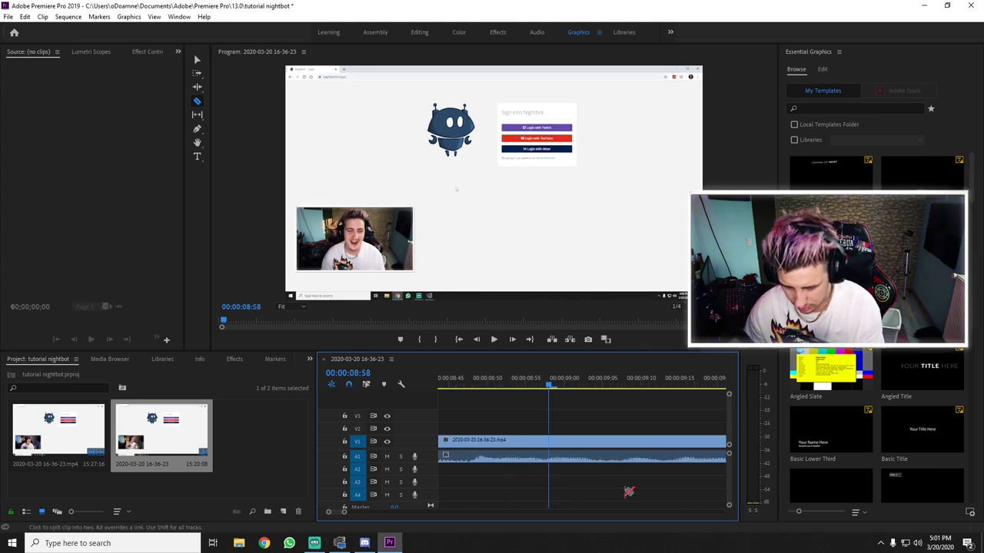
key("minus")
left_click(564, 442)
- Ripple delete the section between about 4 and 9 seconds and review the edit
key("v")
left_click(529, 445)
key("shift+Delete")
key("minus")
key("minus")
key("minus")
left_click(465, 384)
key("space")
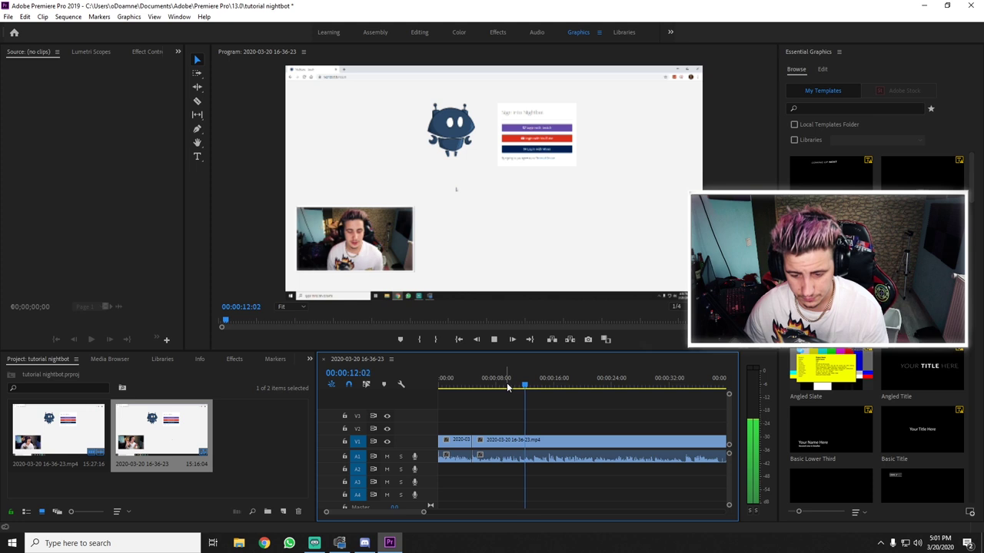
- Razor the clip at 00:00:15:17 and play back around the new cut
scroll(520, 399, "down", 2)
key("space")
key("c")
left_click(489, 459)
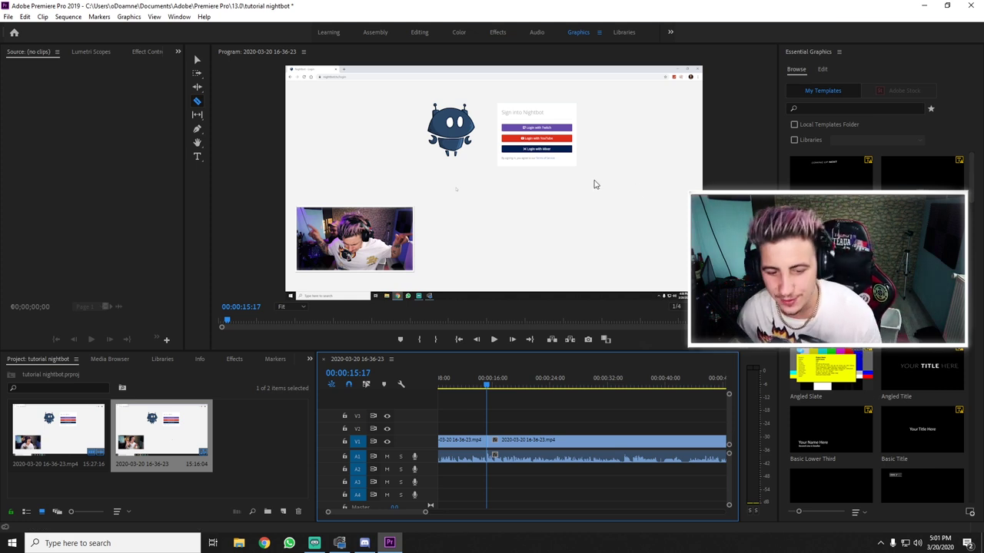
scroll(517, 459, "up", 2)
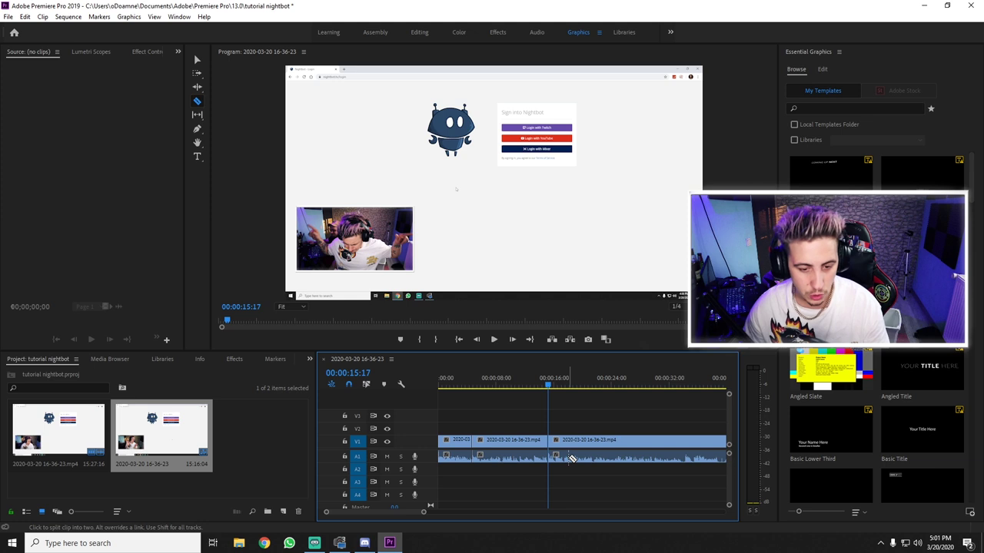
left_click(543, 388)
key("space")
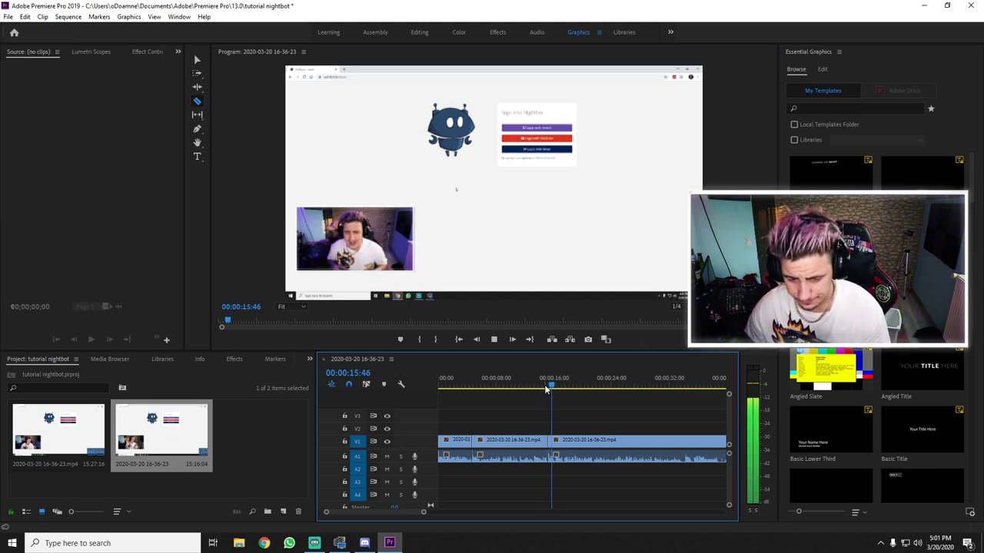
left_click(544, 389)
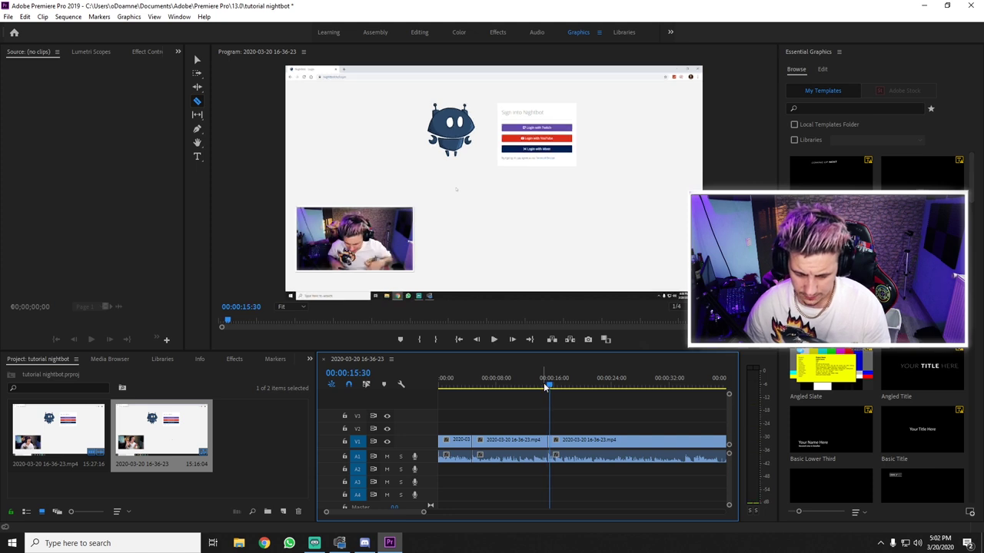
key("space")
- Search Essential Graphics for 'insta' and place the Instagram template on V2 at about 15 seconds
left_click(835, 112)
left_click(827, 108)
type("insta")
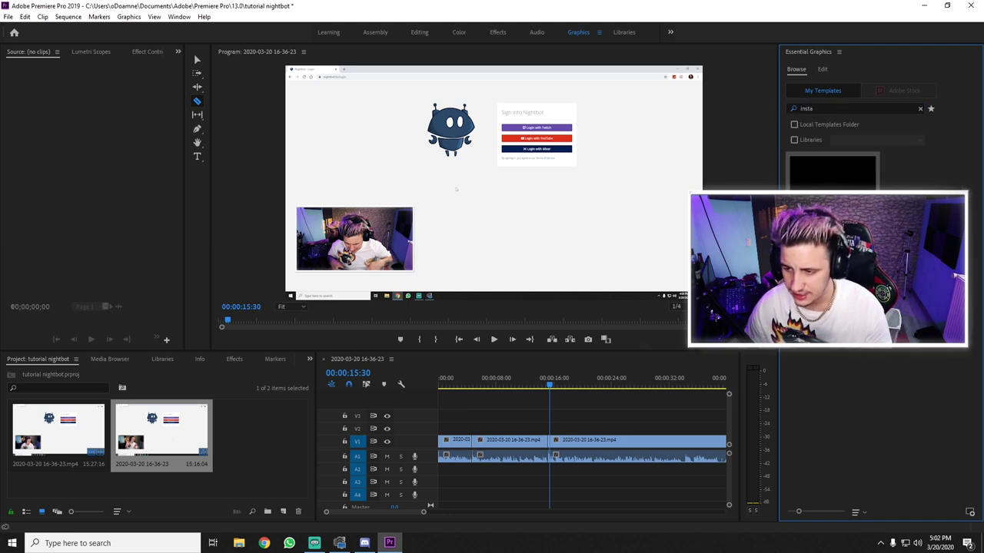
left_click_drag(832, 170, 554, 429)
left_click(547, 388)
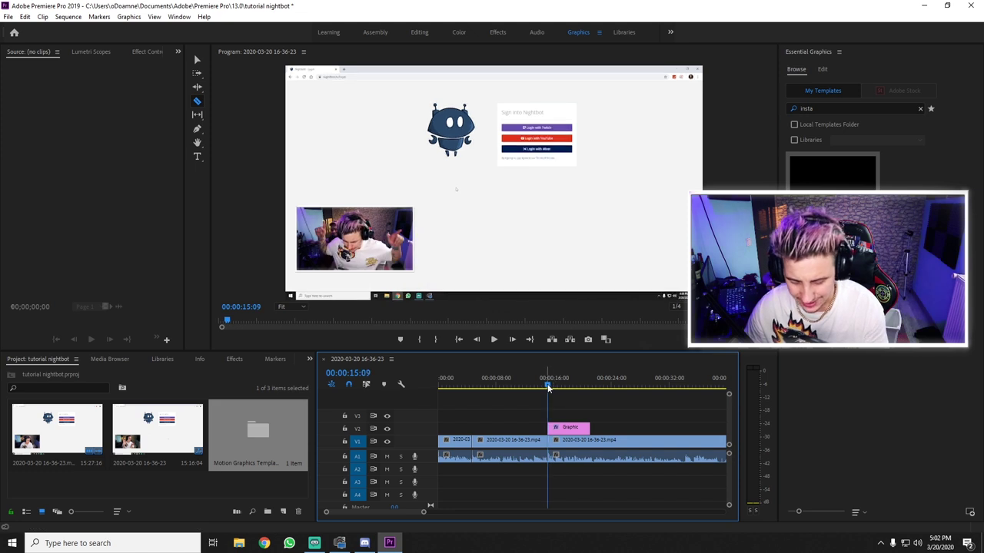
key("=")
key("=")
key("=")
key("minus")
key("minus")
key("minus")
key("space")
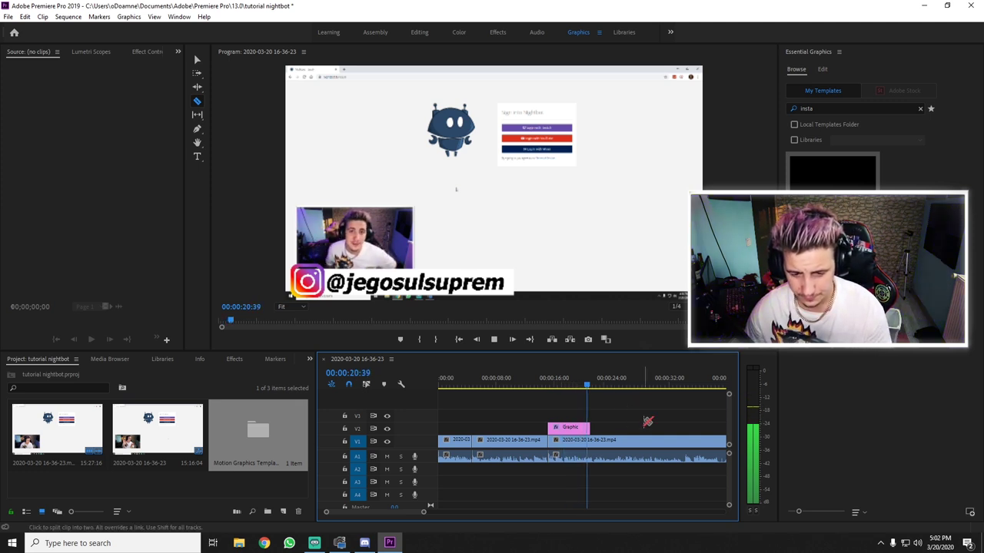
- Razor V1/A1 at 00:00:21:22, just after the Instagram graphic ends
key("space")
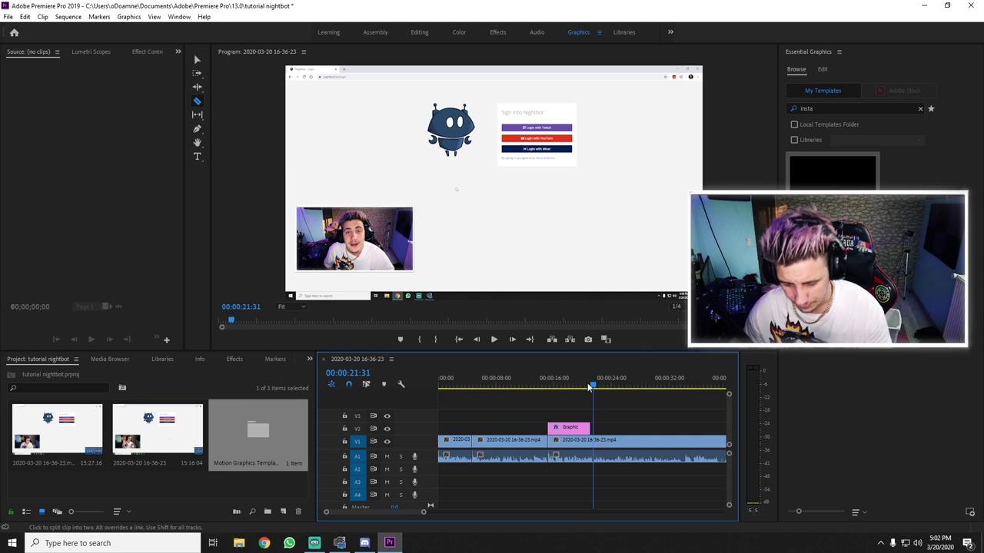
left_click(586, 377)
key("=")
key("=")
key("=")
key("space")
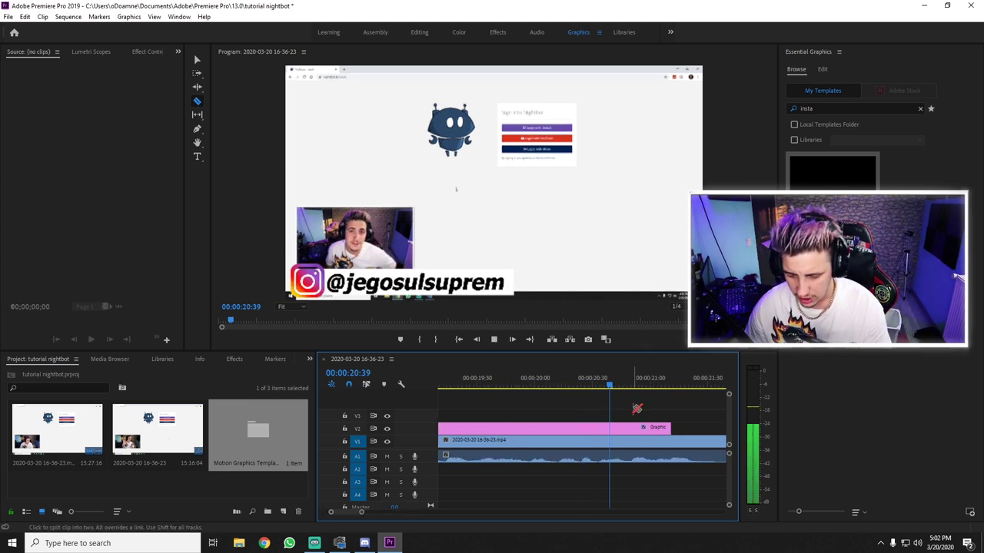
key("space")
left_click(601, 378)
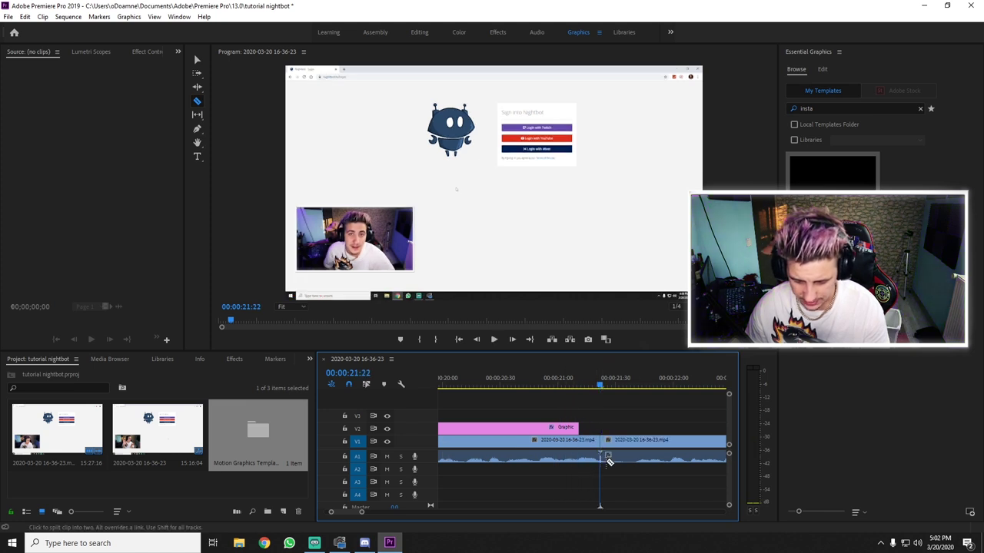
- Ripple delete the short piece after the 21:22 cut and review the result zoomed out
key("space")
key("space")
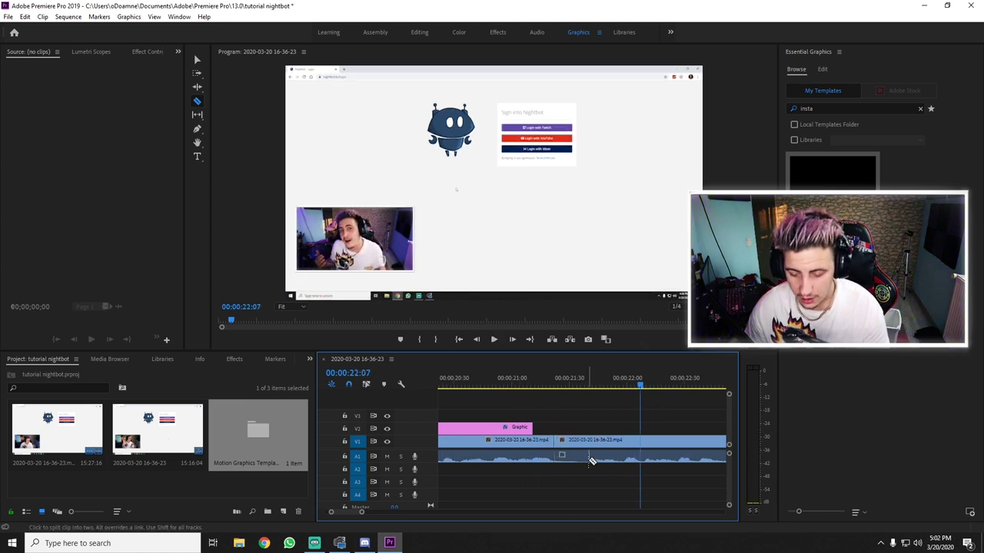
left_click(572, 442)
key("Delete")
left_click(528, 380)
key("space")
key("minus")
key("minus")
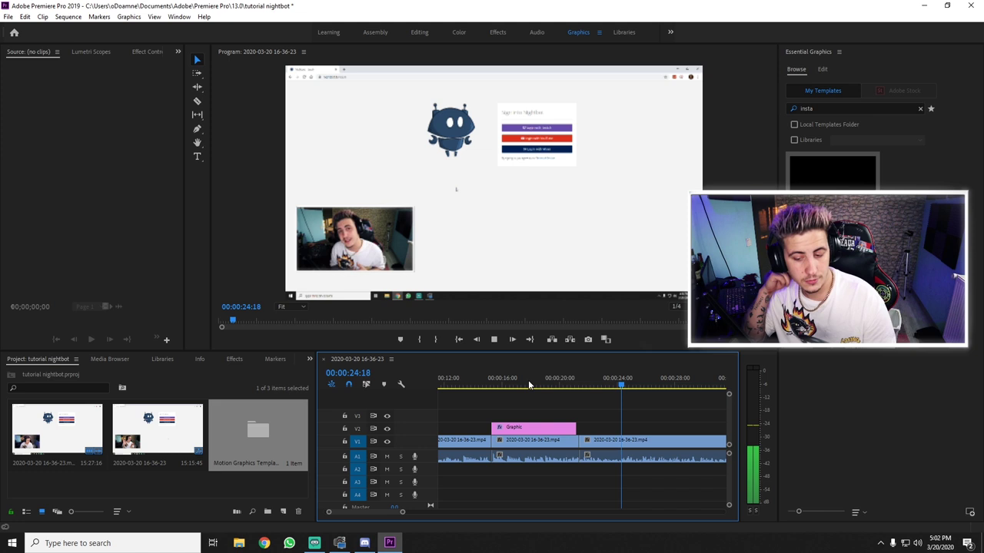
key("minus")
key("minus")
key("minus")
key("minus")
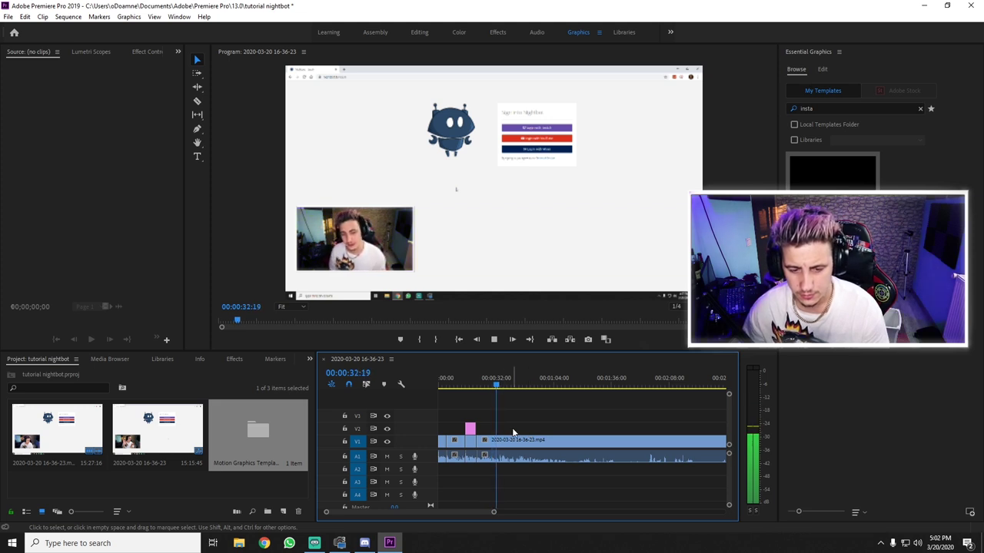
- Scrub and play ahead through the recording to find the next cut point, Razor tool ready
key("equal")
key("equal")
left_click(580, 380)
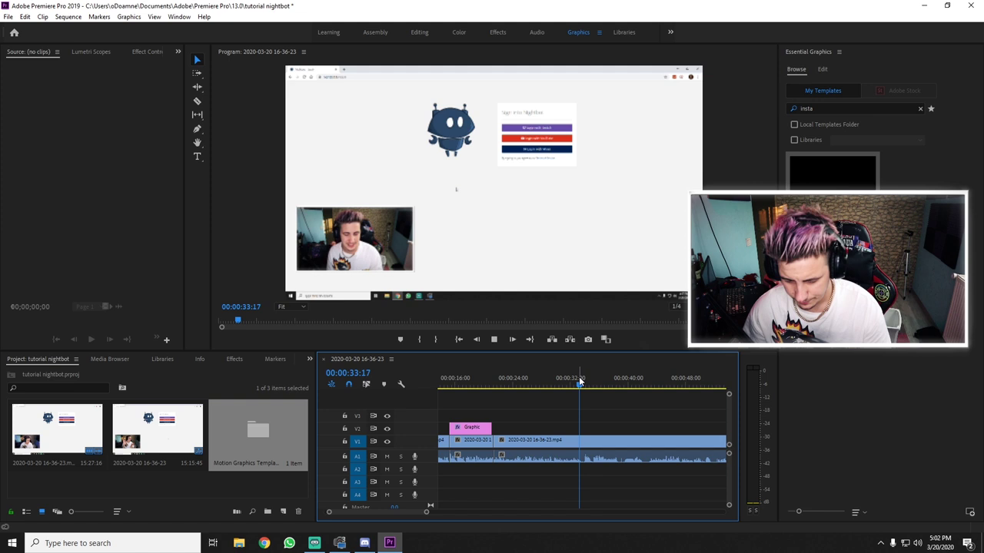
key("equal")
key("c")
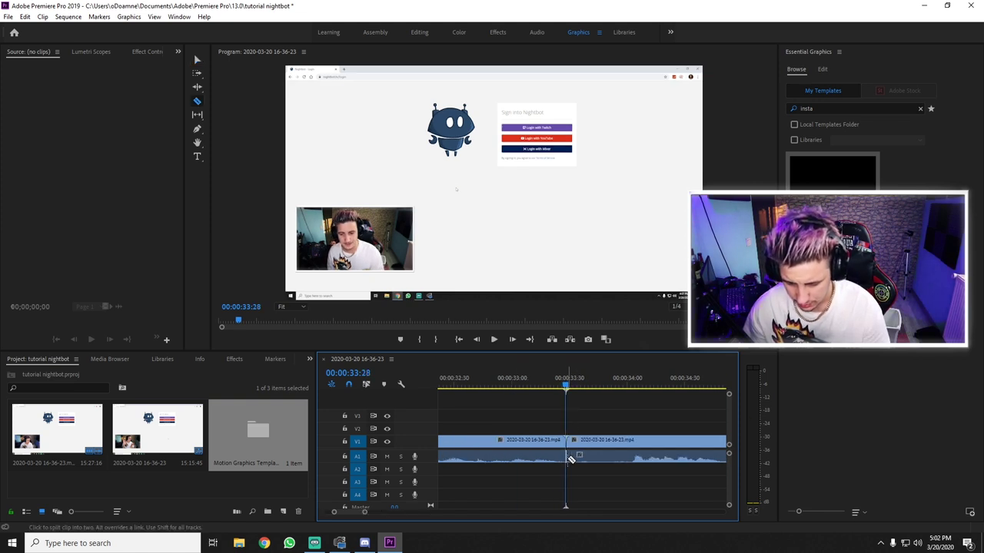
key("space")
key("minus")
key("minus")
key("minus")
left_click(546, 387)
key("minus")
key("minus")
left_click_drag(543, 387, 646, 386)
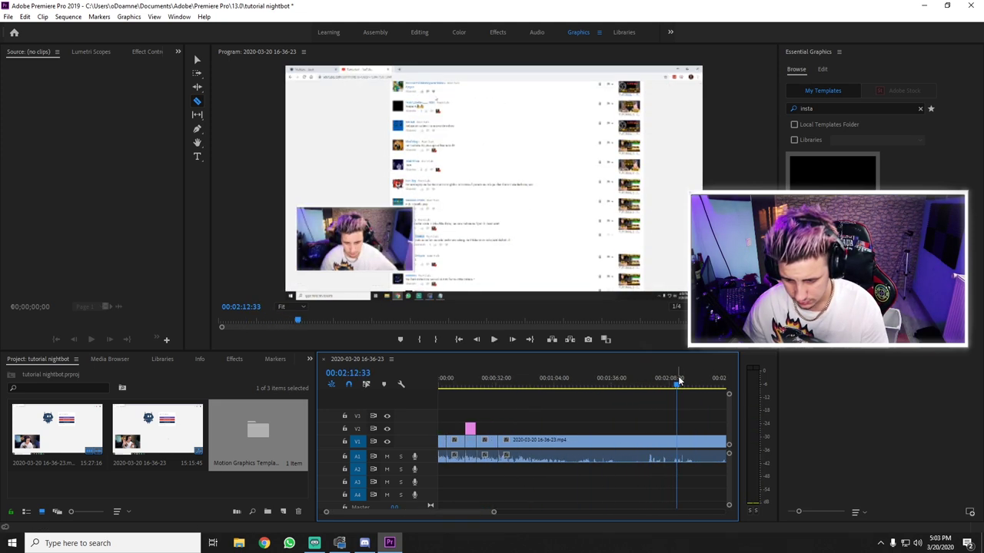
key("space")
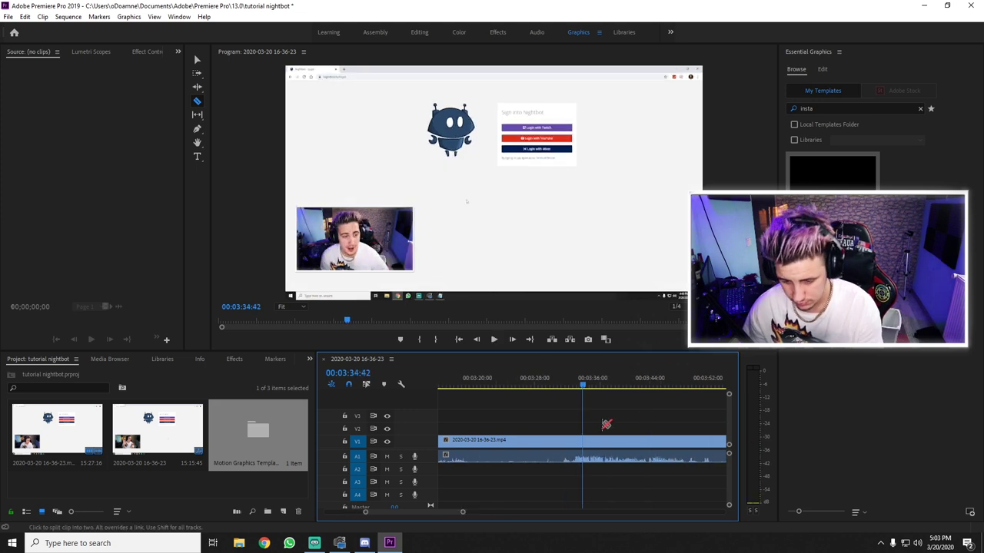
key("equal")
left_click_drag(536, 386, 555, 387)
- Split V1 at the playhead, delete the earlier piece and its gap, then replay from the start
left_click(554, 440)
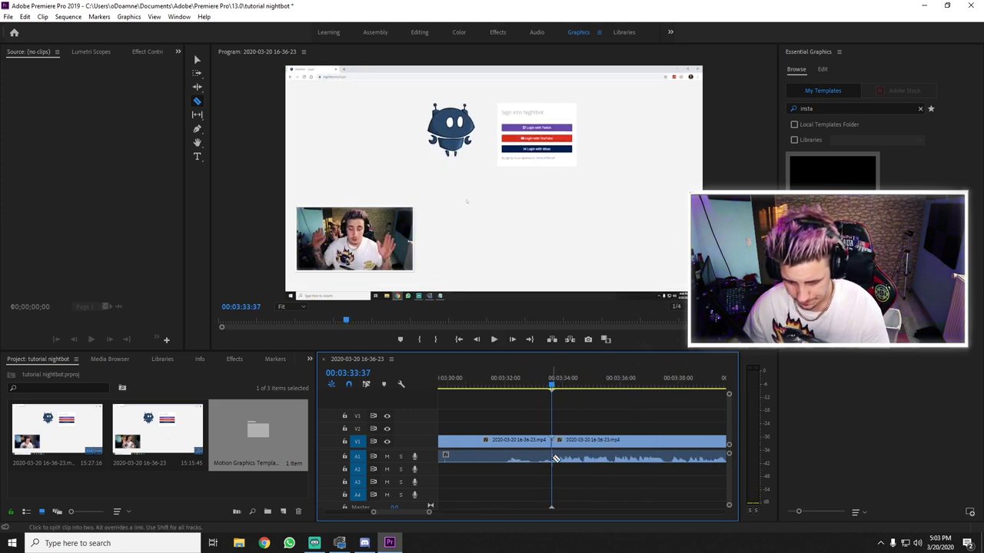
key("v")
left_click(471, 441)
key("Delete")
key("backslash")
key("Delete")
left_click(452, 385)
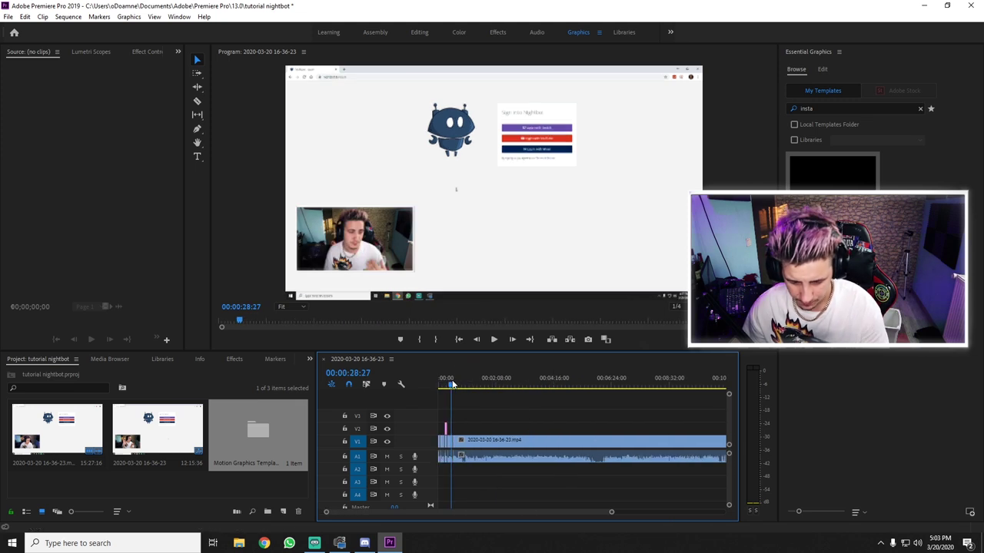
key("Home")
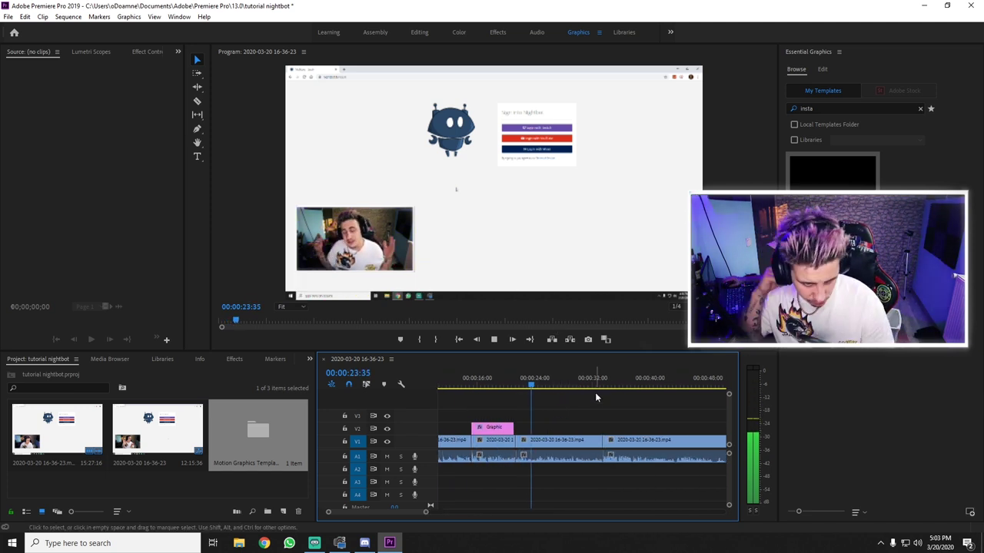
- Scrub the playhead around 00:00:33 and play back to pick the cut point
left_click(595, 392)
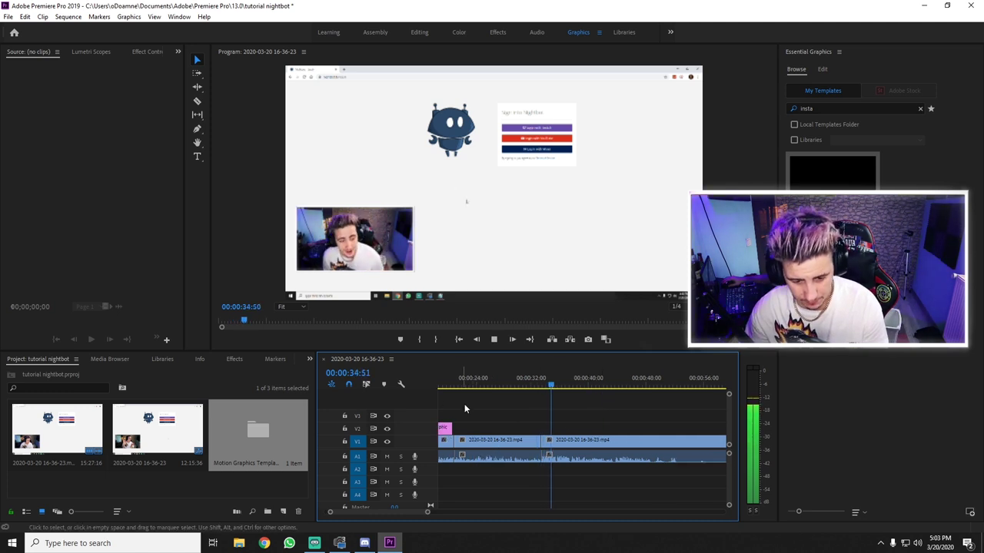
key("space")
left_click(540, 380)
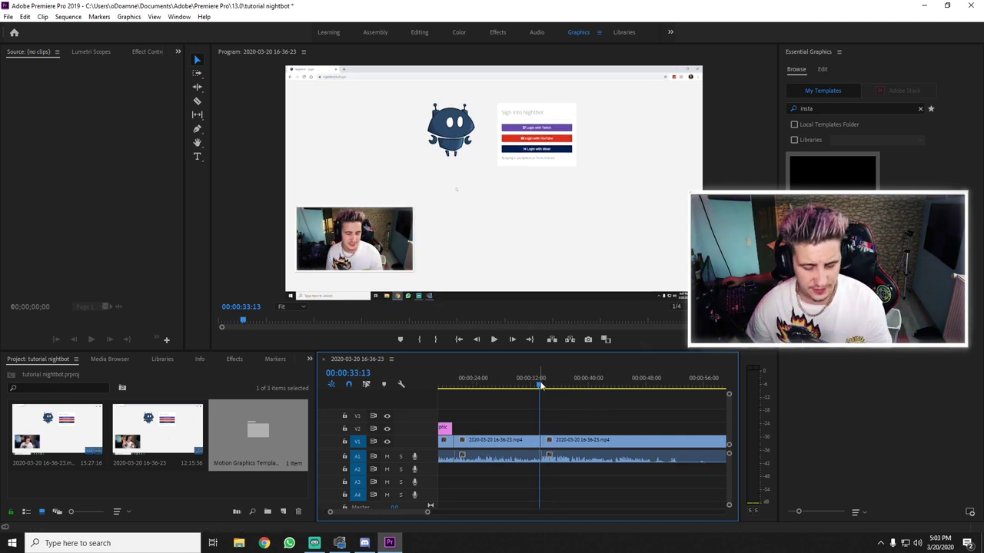
left_click(538, 387)
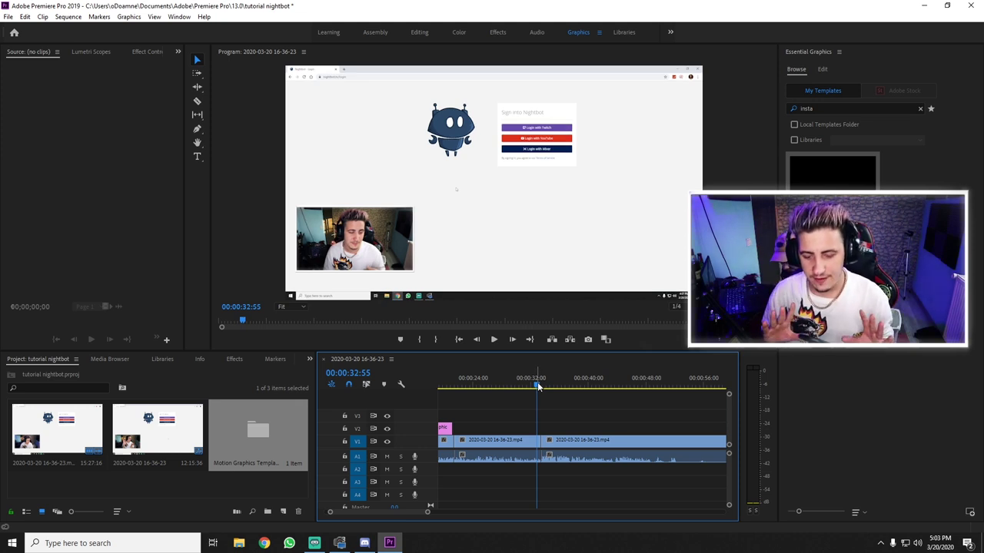
left_click_drag(538, 387, 540, 386)
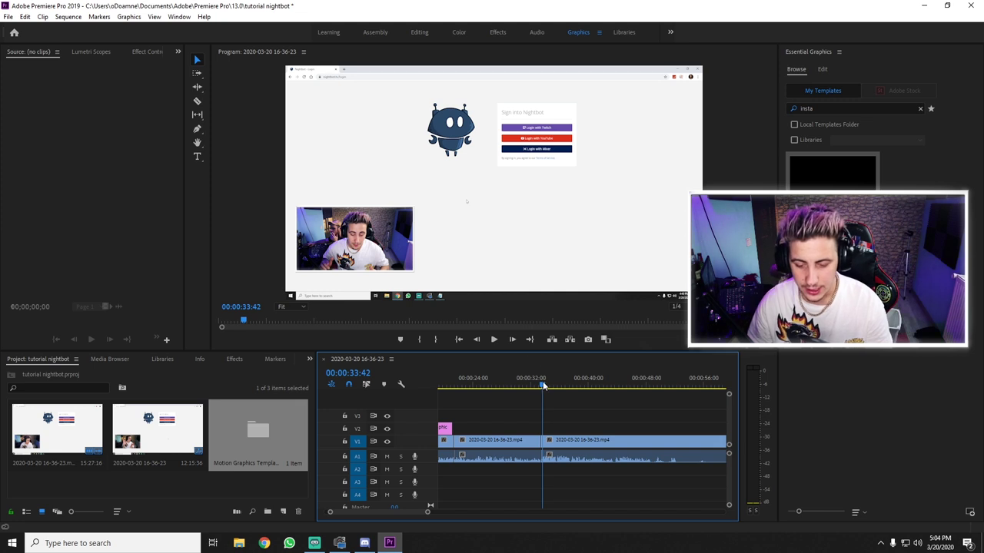
left_click_drag(543, 386, 540, 388)
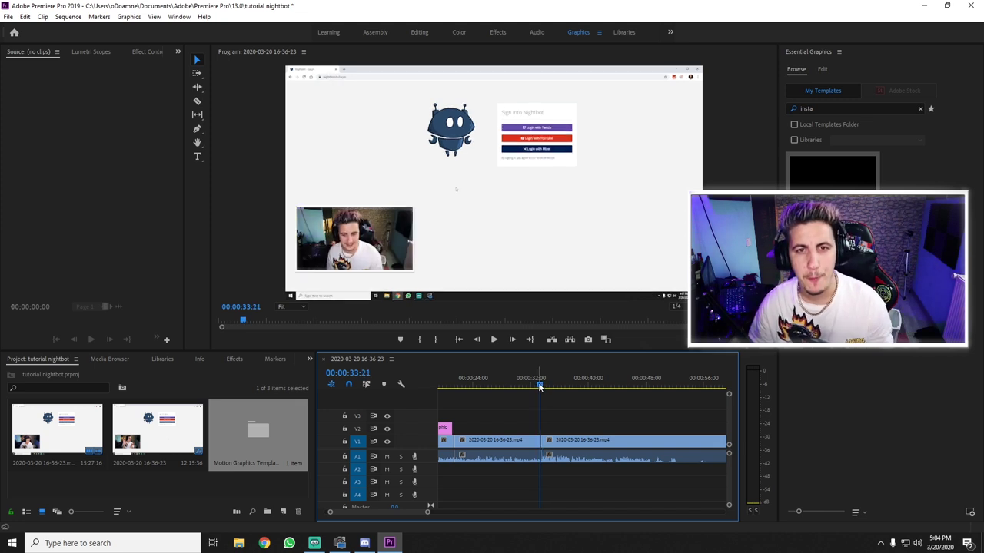
key("space")
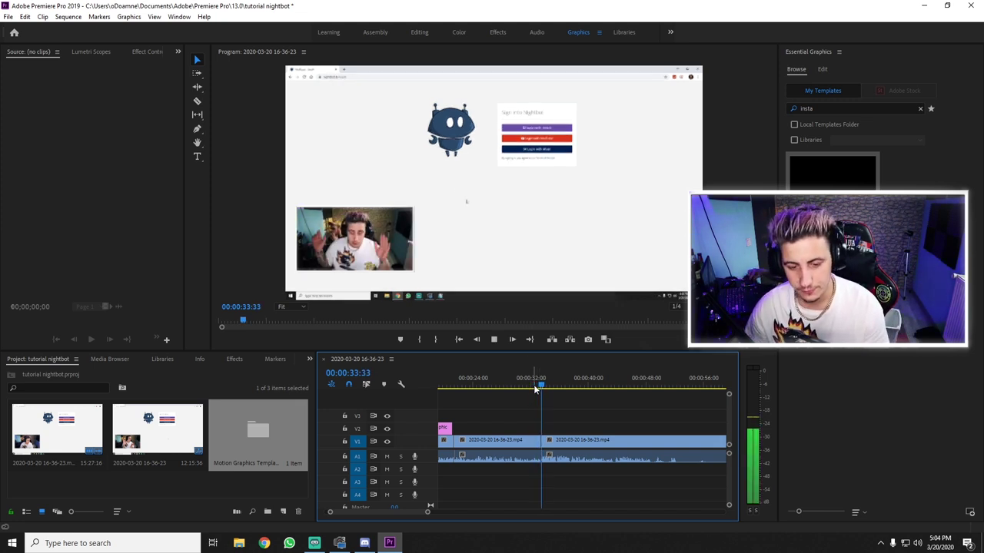
key("space")
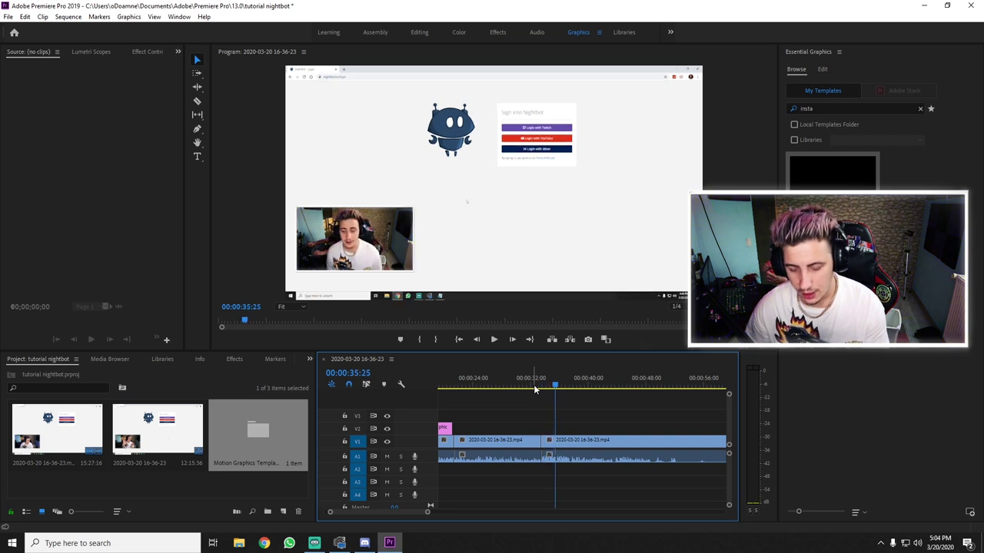
- Razor the clip near 00:00:34, return to the Selection tool, and minimize Premiere
key("=")
key("=")
key("=")
left_click(477, 382)
key("space")
key("space")
key("c")
key("minus")
key("minus")
key("minus")
key("v")
mouse_move(560, 385)
left_mouse_down()
mouse_move(575, 388)
mouse_move(566, 386)
left_mouse_up()
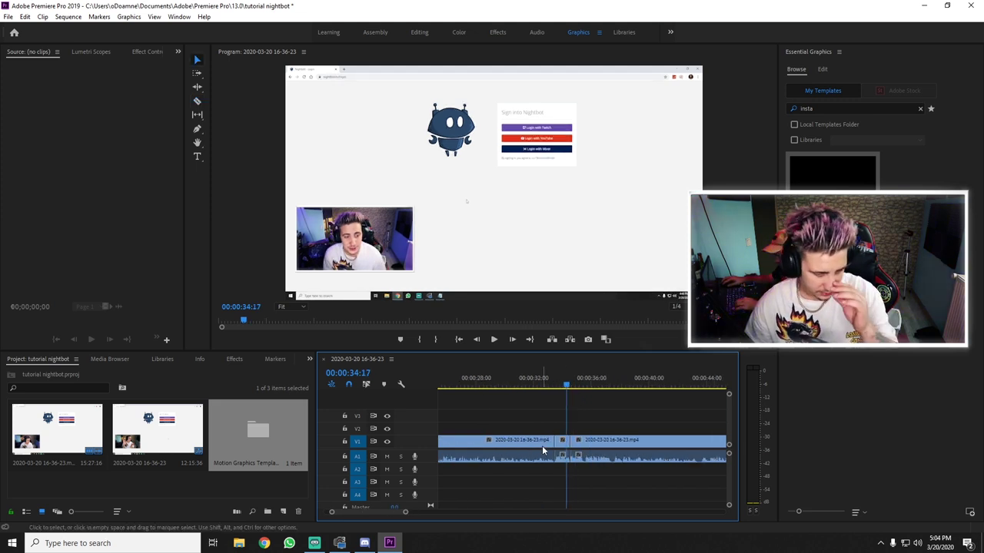
key("super+Down")
- Preview comentariu.png in Photos, then drag it into Premiere's Project panel
double_click(19, 432)
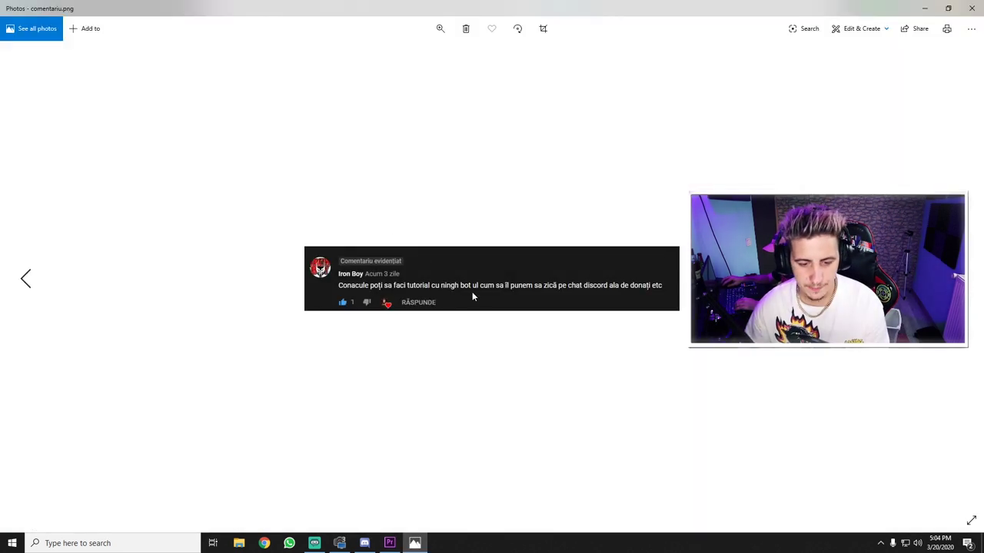
left_click(972, 8)
left_click_drag(19, 432, 333, 419)
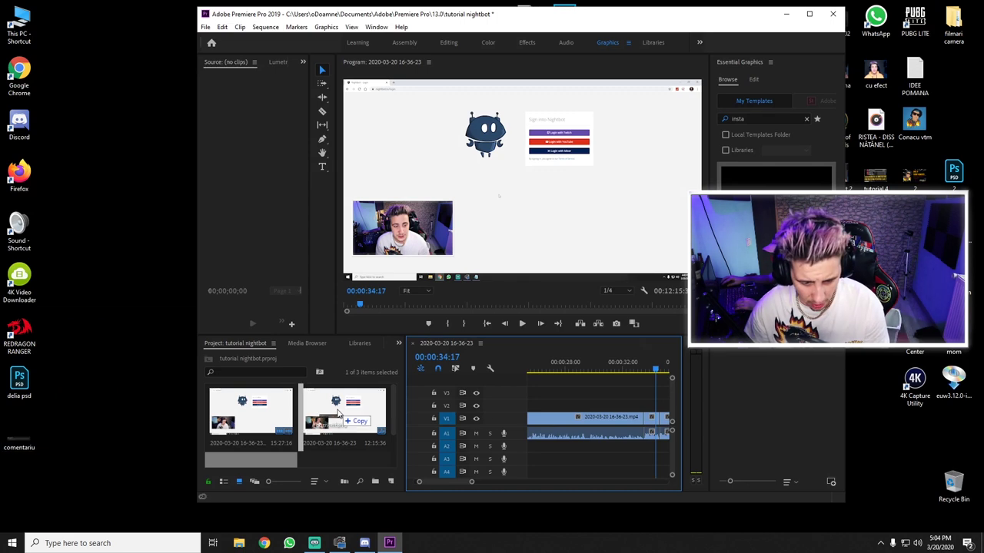
key("super+Up")
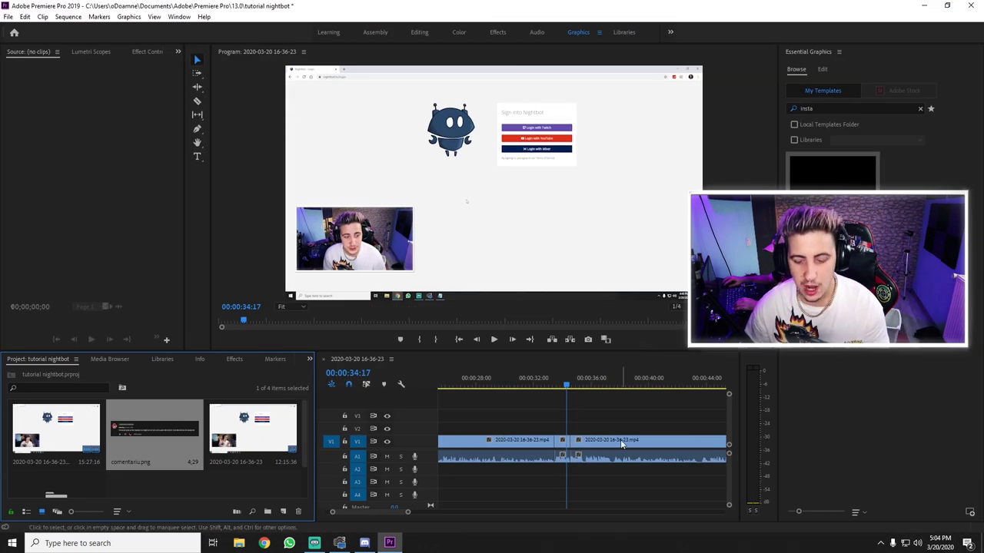
- Drop comentariu.png onto V2 near 00:00:35 and play to confirm the overlay appears
left_click(553, 383)
key("space")
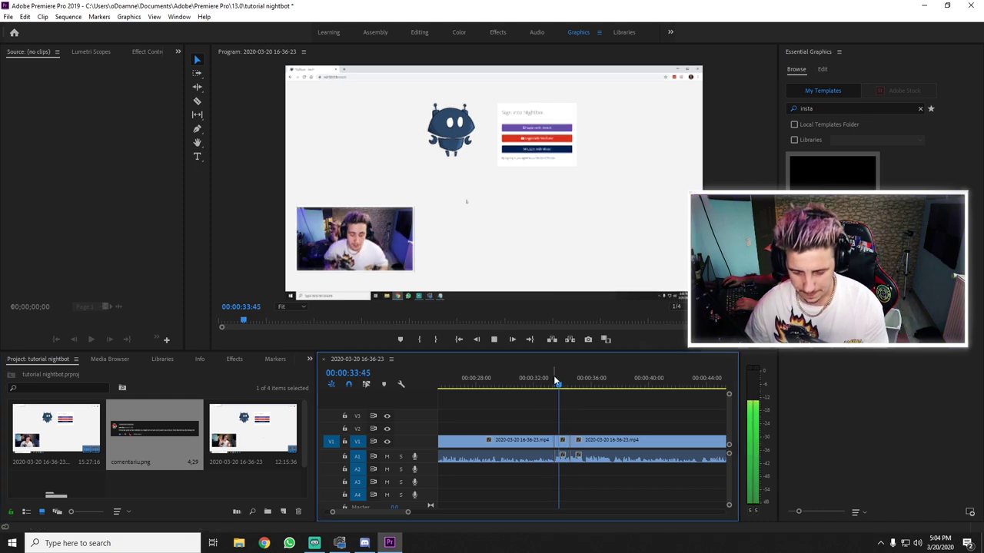
key("space")
key("equal")
key("equal")
left_click_drag(152, 421, 536, 432)
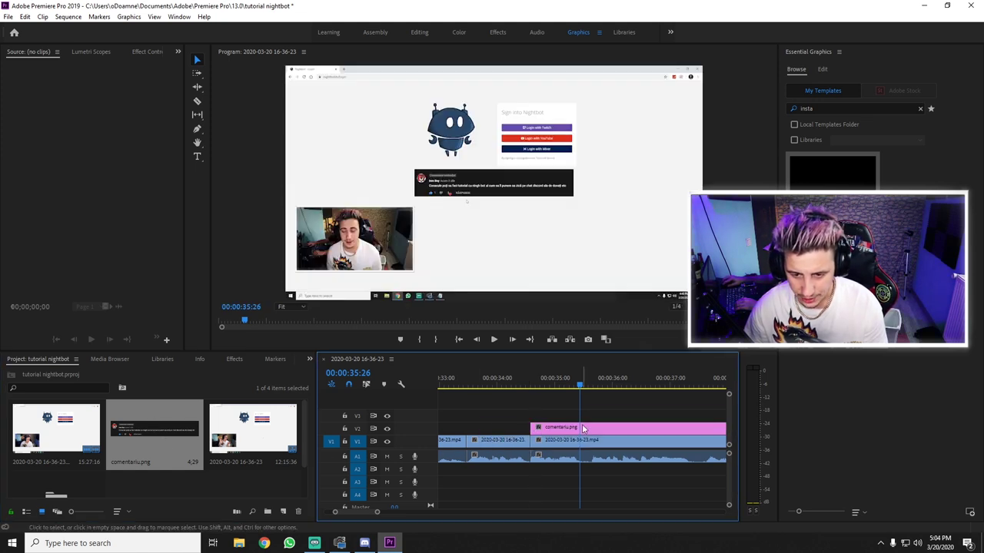
left_click_drag(584, 382, 523, 382)
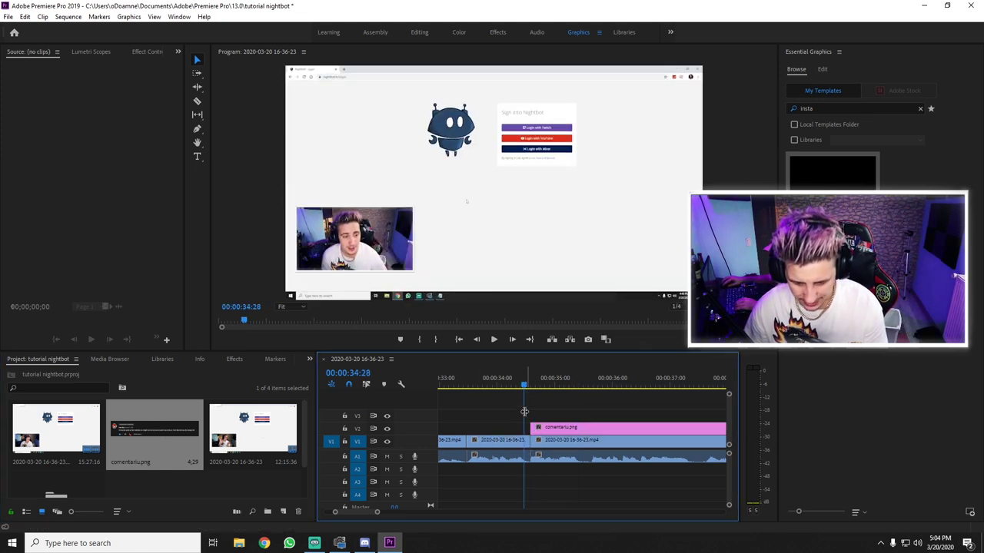
key("space")
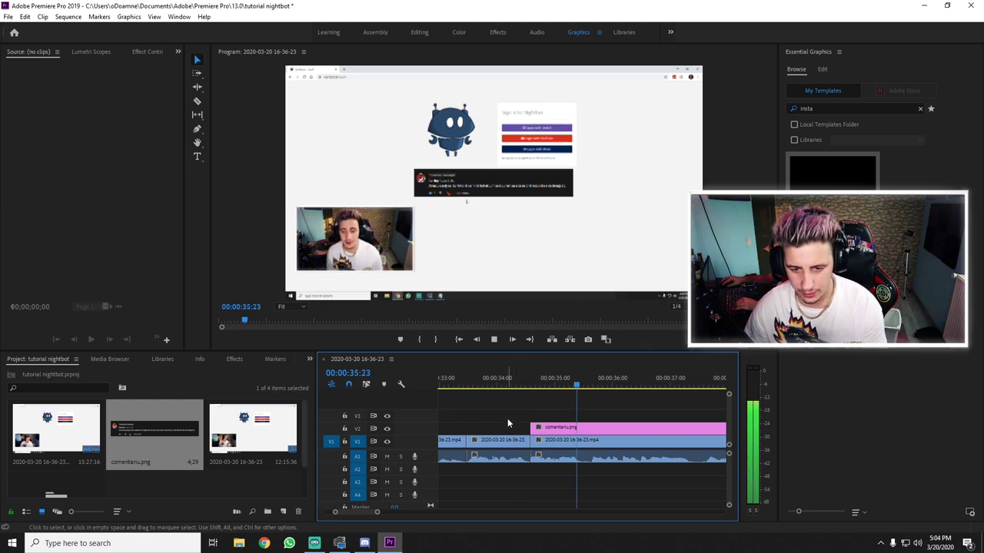
key("space")
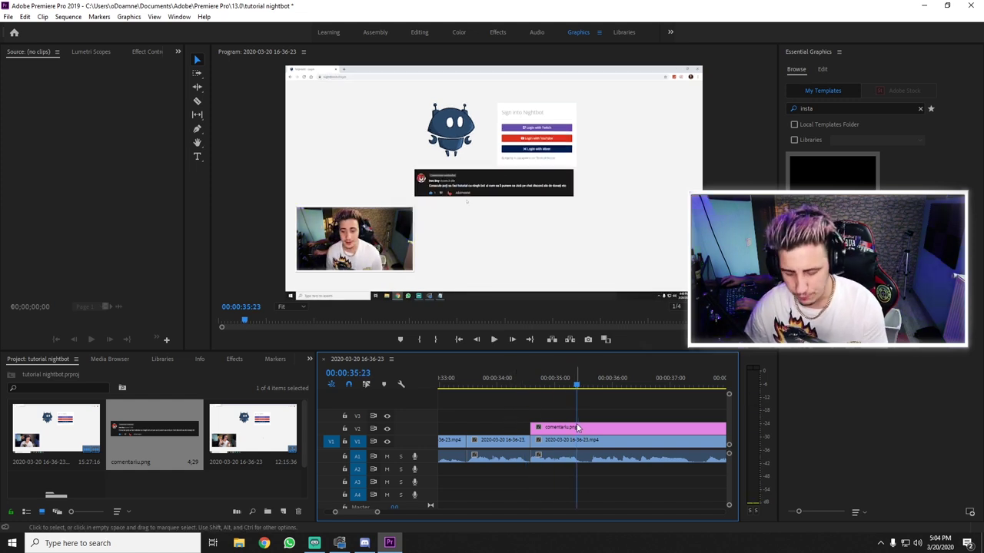
- Trim the comment image's edge, preview from 00:00:34:17, and switch to the Editing workspace
scroll(616, 432, "down", 2)
scroll(616, 432, "down", 3)
key("space")
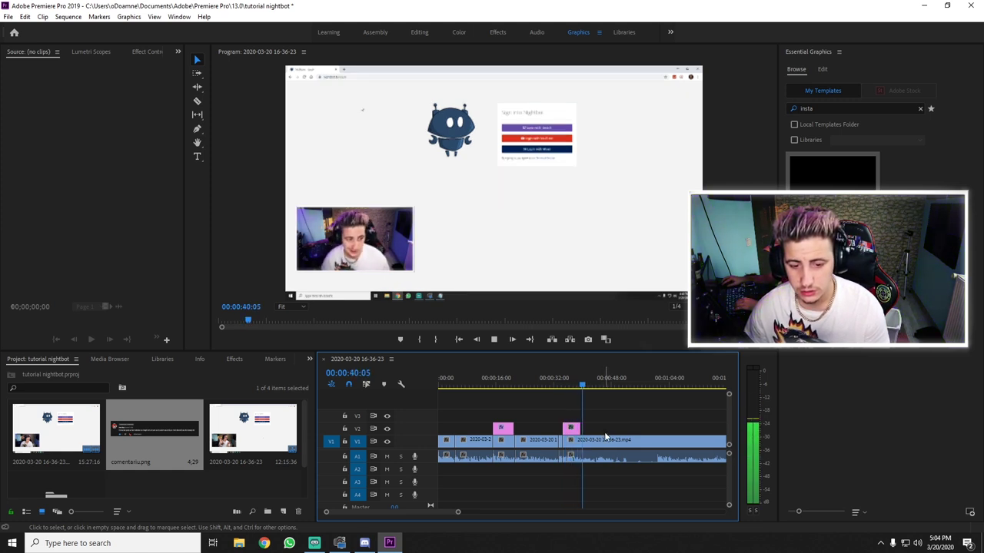
key("space")
left_click_drag(579, 427, 583, 427)
left_click(561, 383)
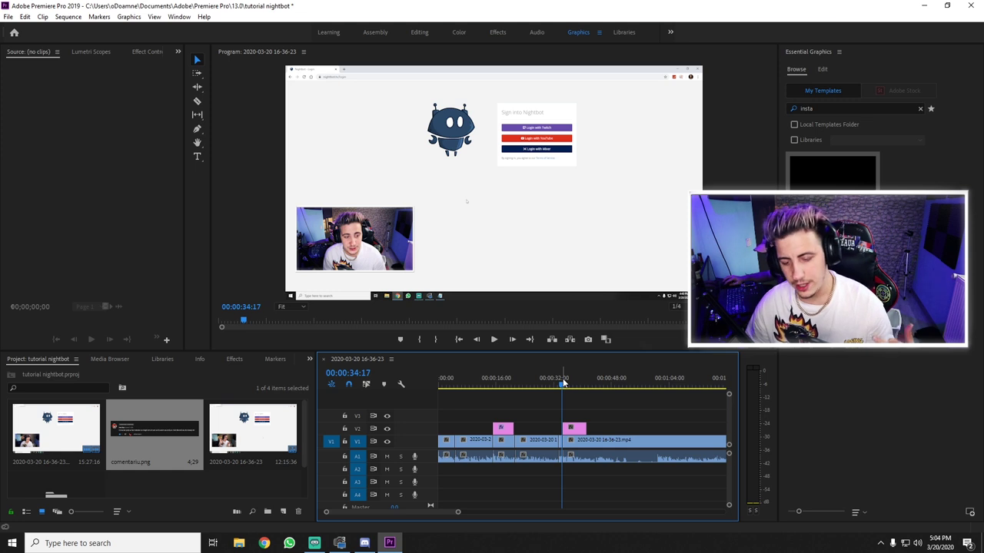
key("equal")
key("equal")
key("space")
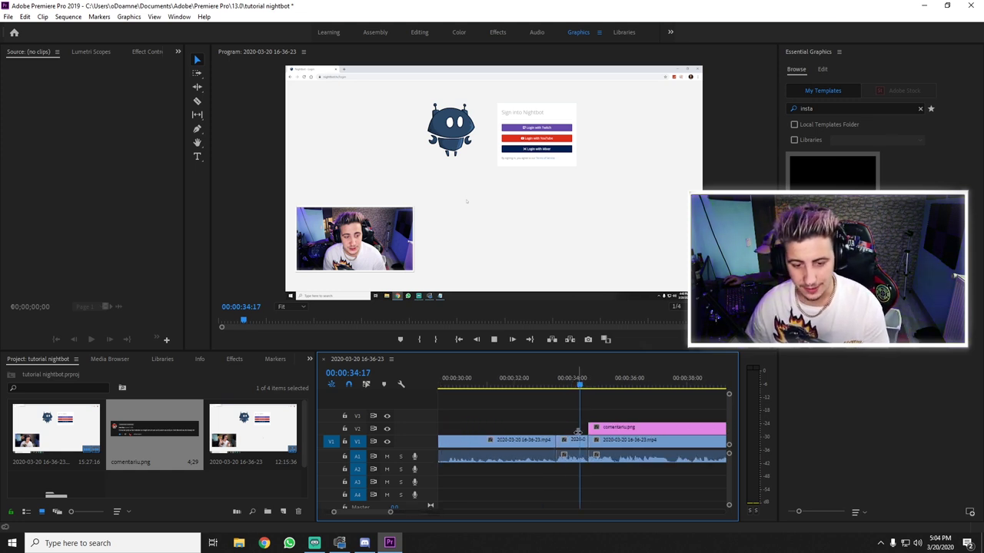
key("space")
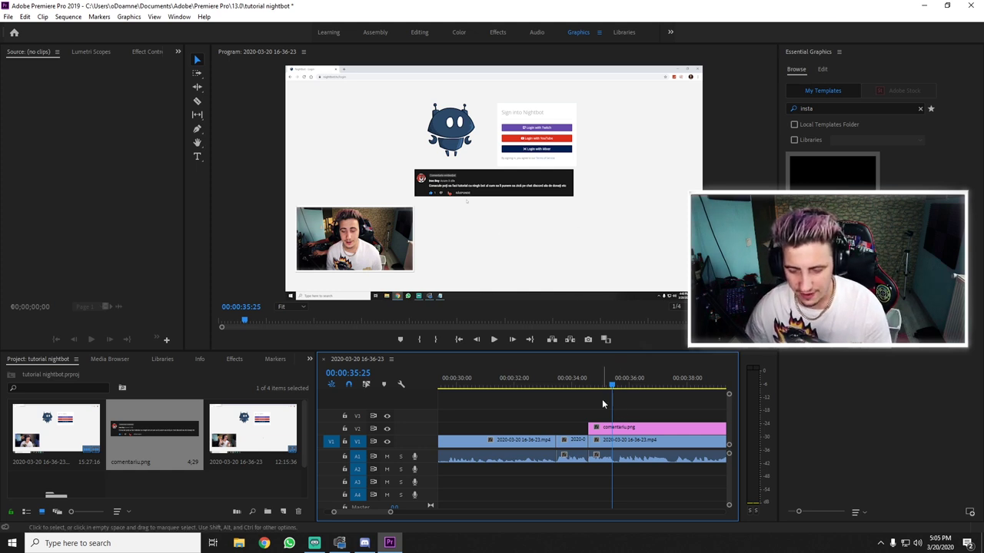
key("minus")
key("minus")
key("minus")
key("equal")
key("equal")
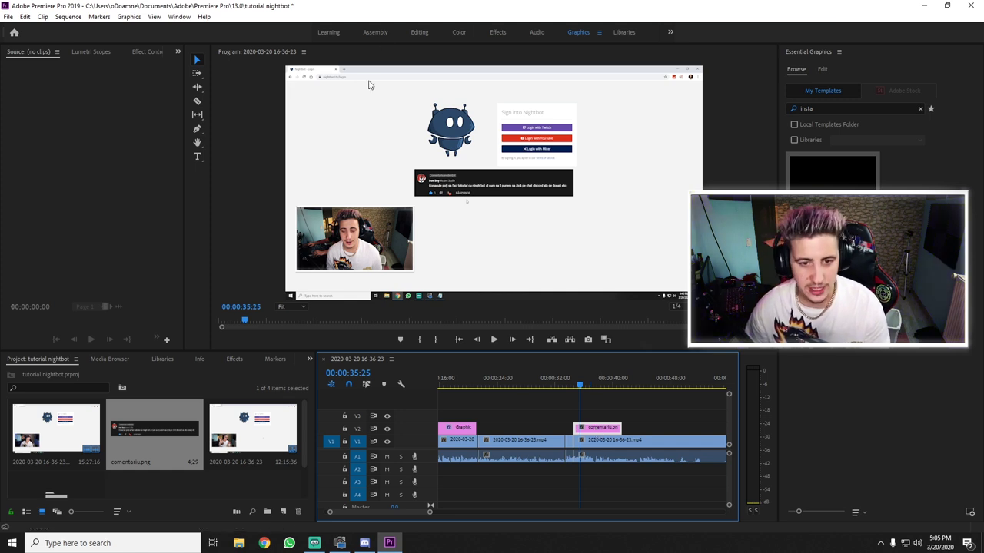
left_click(425, 33)
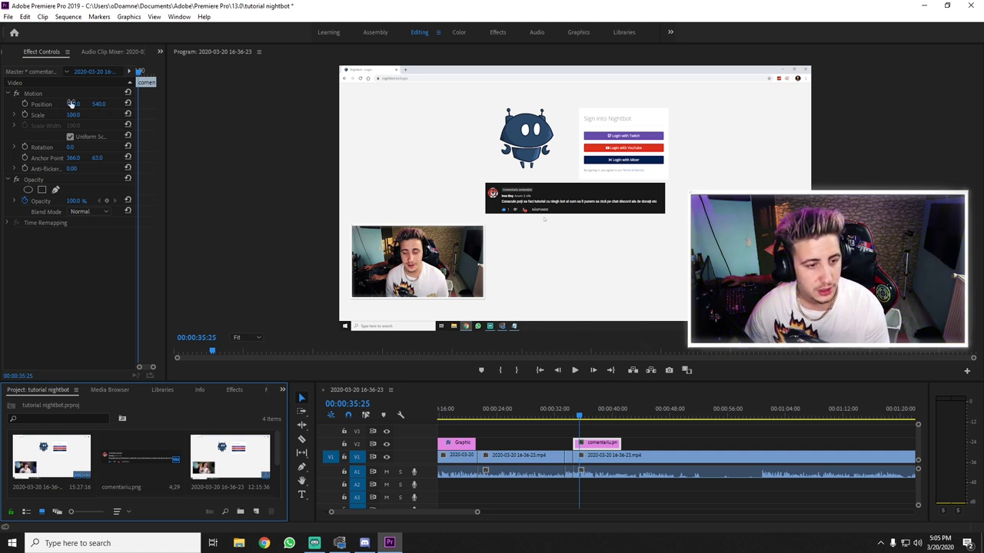
- Set the comment overlay's Scale to 175 and Position to 1258, 832, then play to check
mouse_move(73, 115)
left_mouse_down()
mouse_move(127, 114)
mouse_move(84, 114)
left_mouse_up()
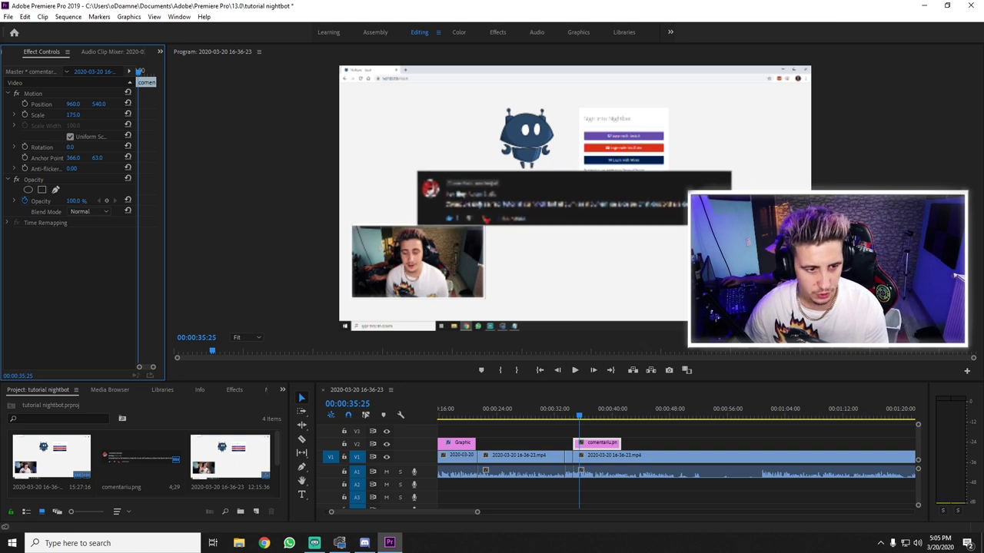
left_click_drag(74, 103, 259, 103)
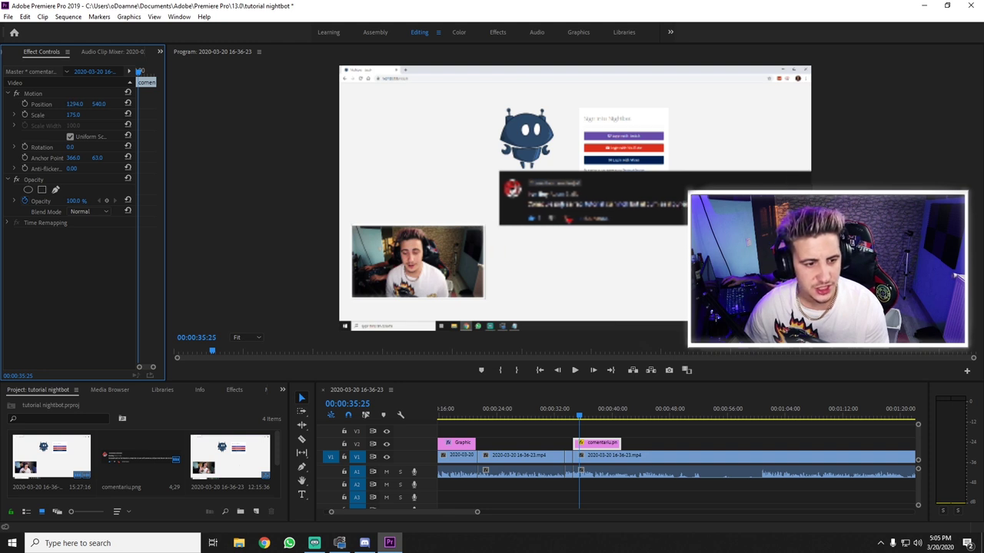
left_click_drag(259, 104, 281, 103)
mouse_move(74, 104)
left_mouse_down()
mouse_move(25, 104)
mouse_move(147, 104)
left_mouse_up()
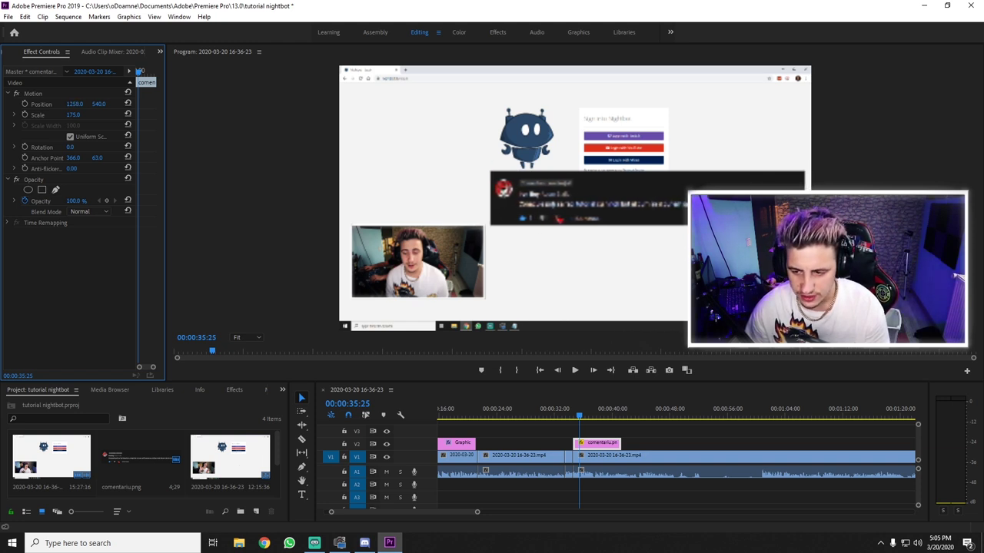
left_click_drag(103, 105, 192, 127)
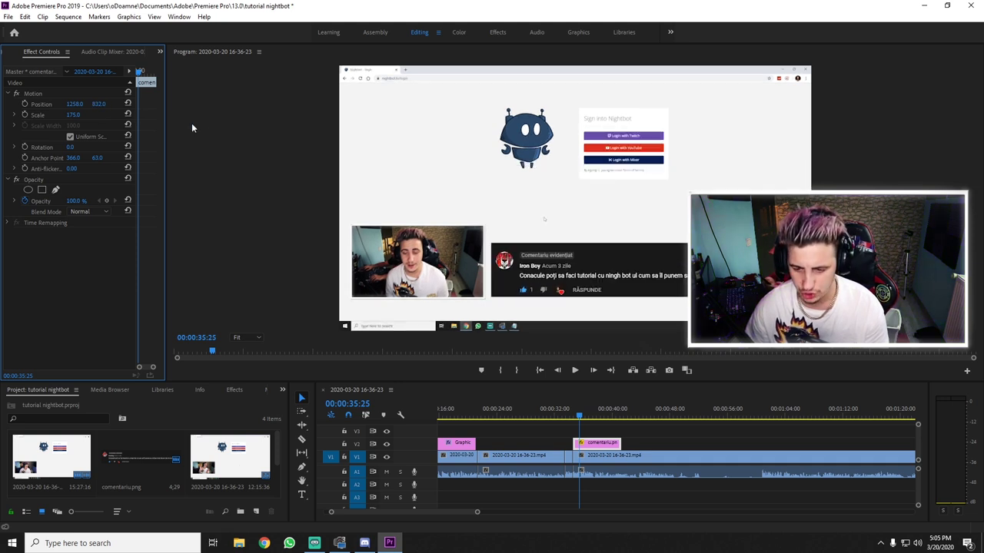
left_click(570, 413)
key("space")
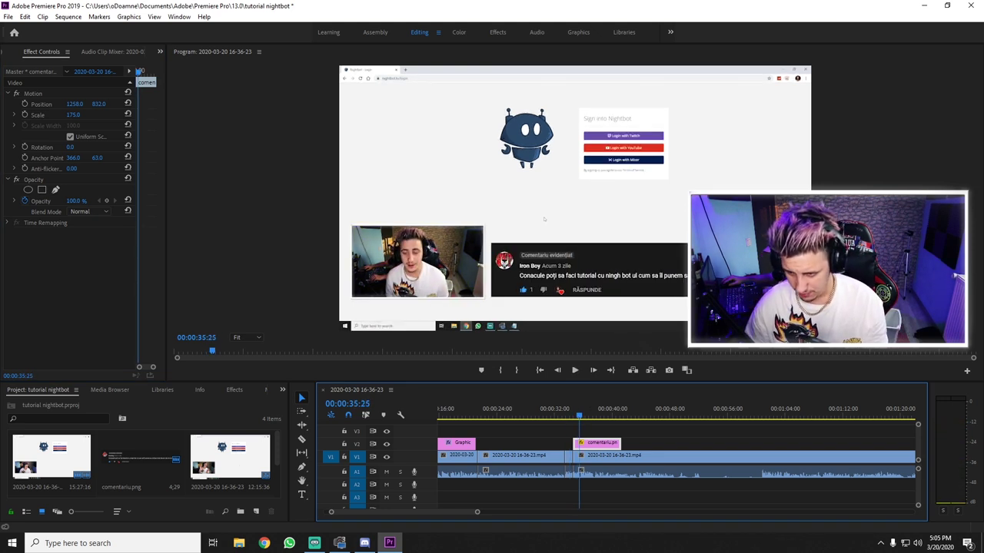
key("space")
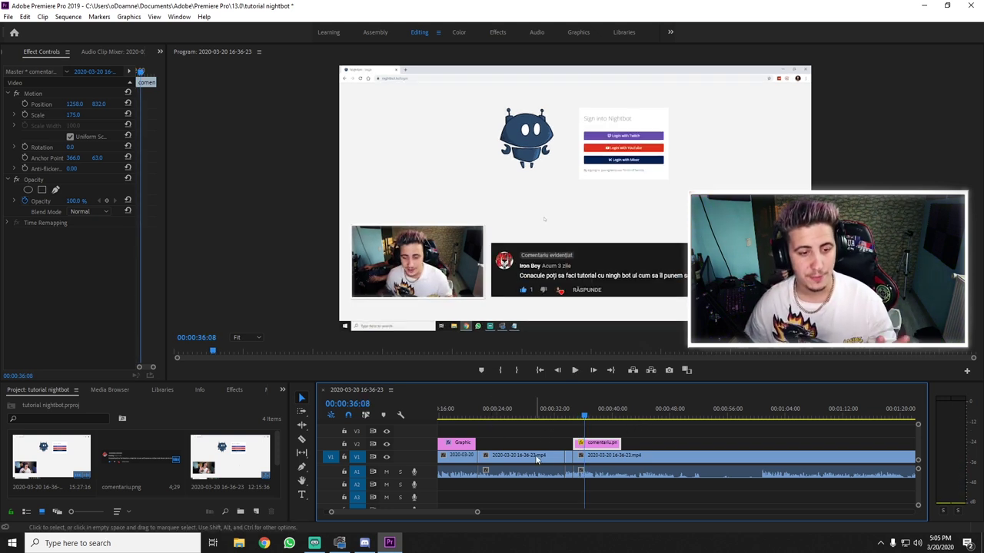
- Replay the overlay section, then open and close a File Explorer window
left_click(575, 370)
left_click(570, 415)
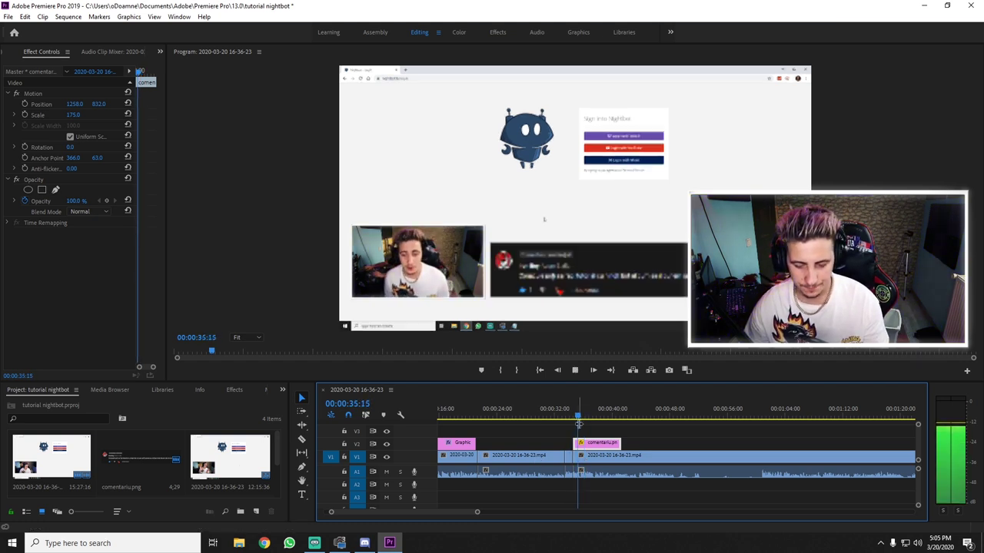
left_click(238, 543)
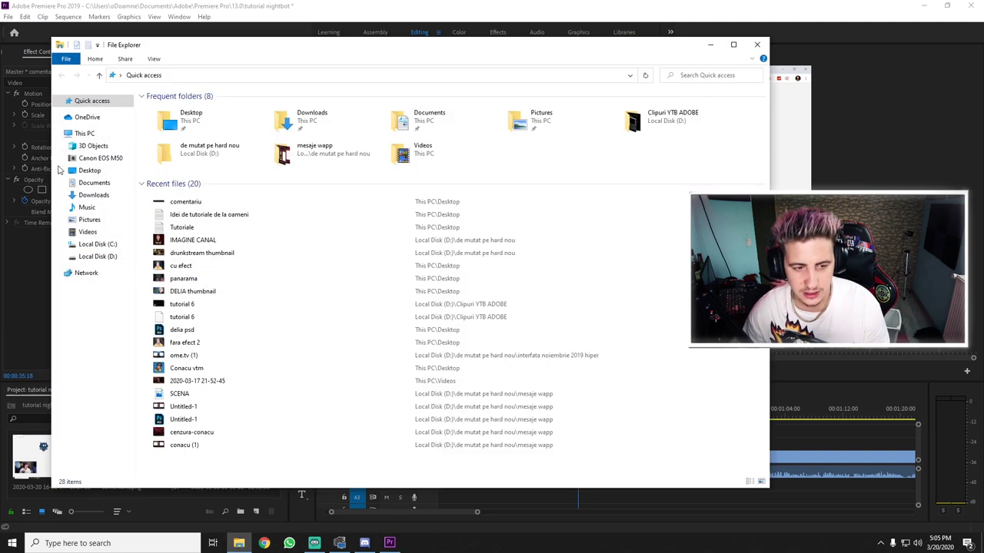
left_click(756, 45)
- Search Windows for '4k' to find 4K Video Downloader
left_click(146, 546)
type("4k")
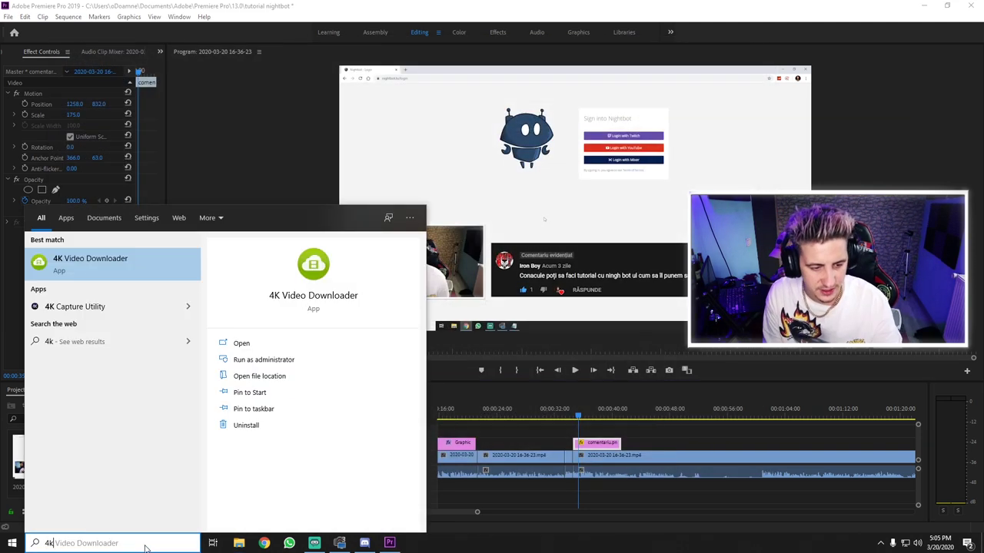
key("Escape")
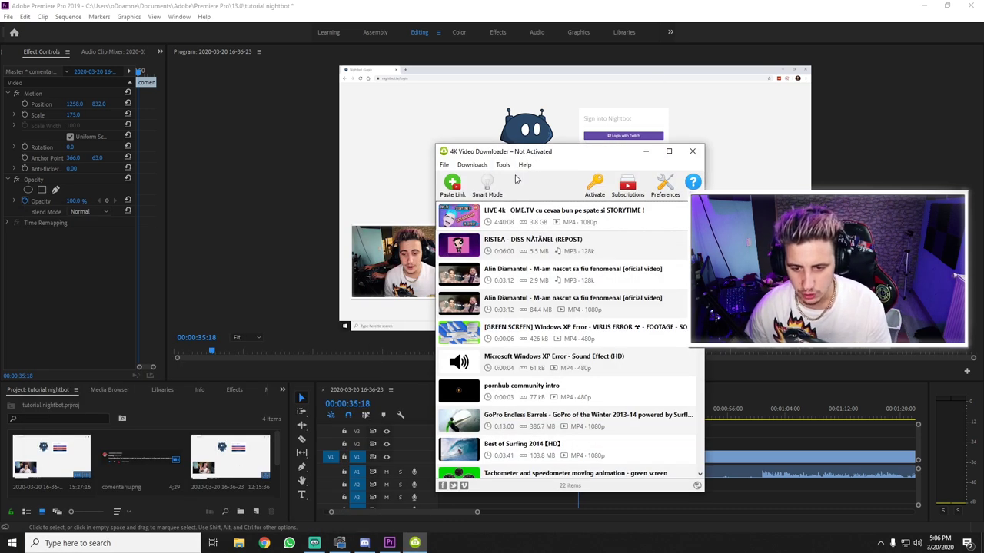
- Show the Pop sound effect download in its folder from 4K Video Downloader
left_click(472, 165)
mouse_move(524, 165)
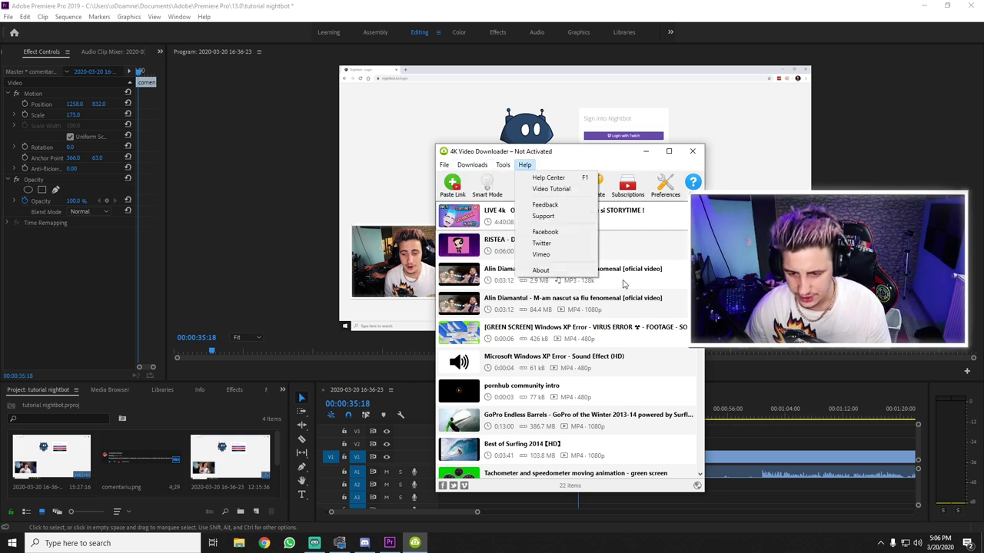
left_click(601, 156)
scroll(585, 376, "down", 5)
scroll(584, 376, "down", 5)
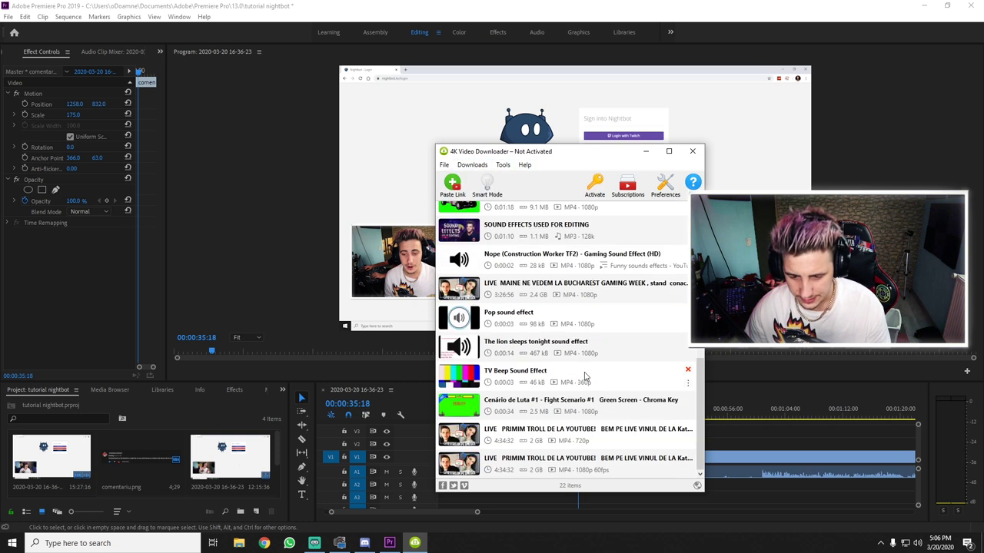
right_click(523, 311)
left_click(571, 328)
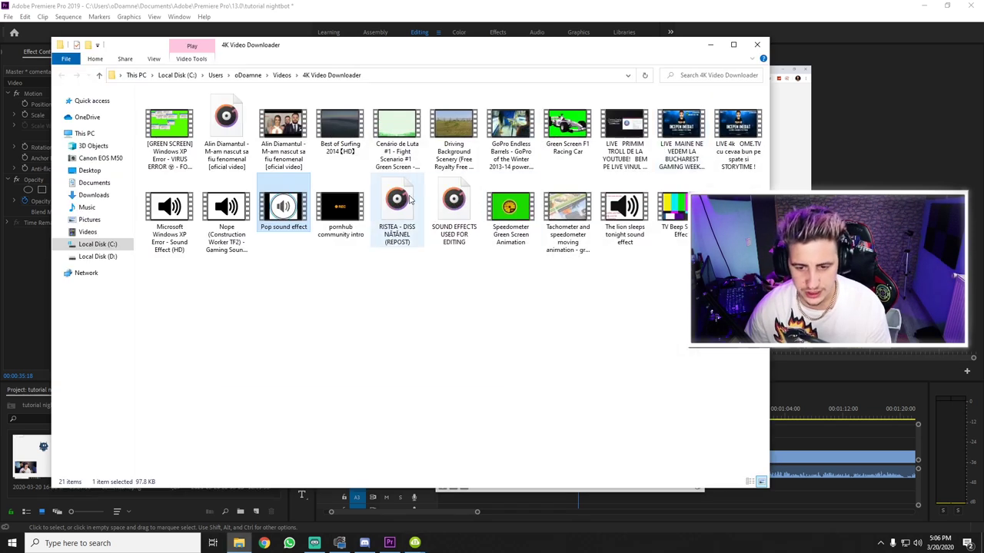
- Import Pop sound effect.mp4 into the Premiere project and place it at the playhead
left_click_drag(283, 206, 30, 447)
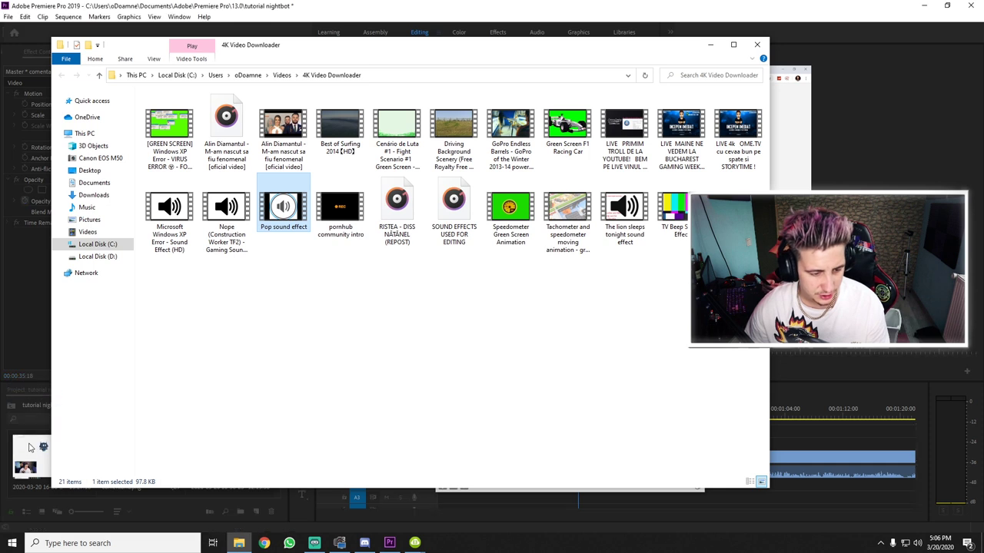
left_click(335, 6)
left_click_drag(74, 462, 582, 500)
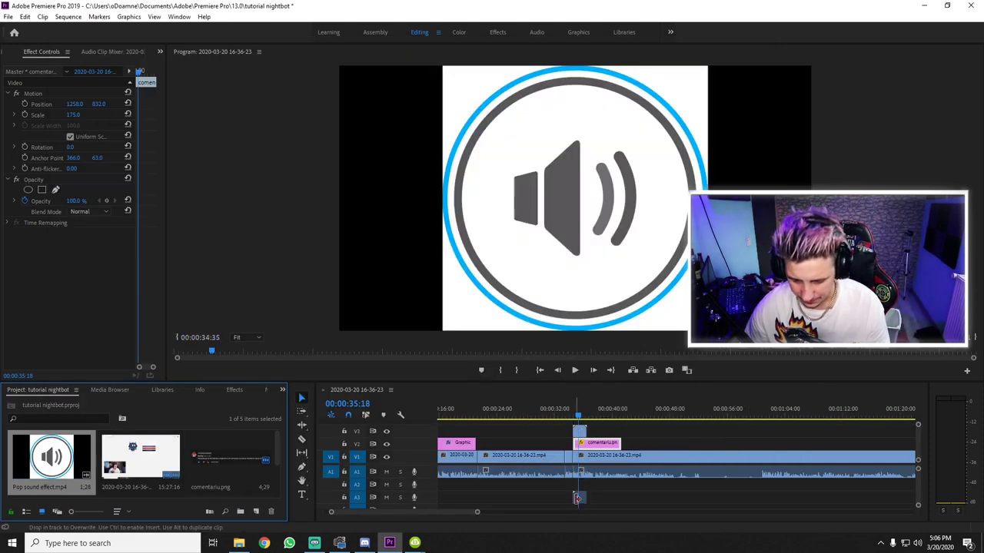
- Remove the Pop sound clip and place it on the timeline again near 00:00:35
scroll(585, 501, "down", 2)
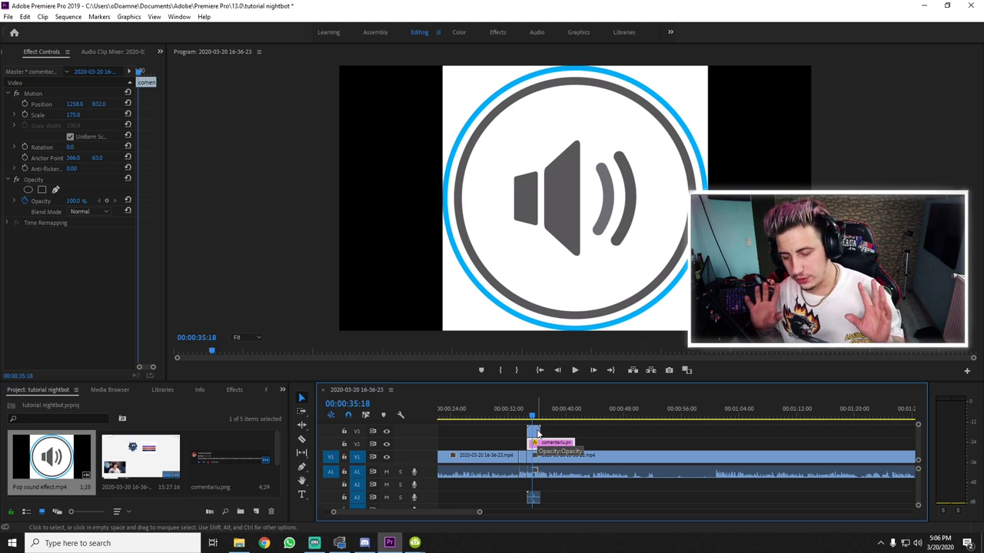
left_click(536, 432)
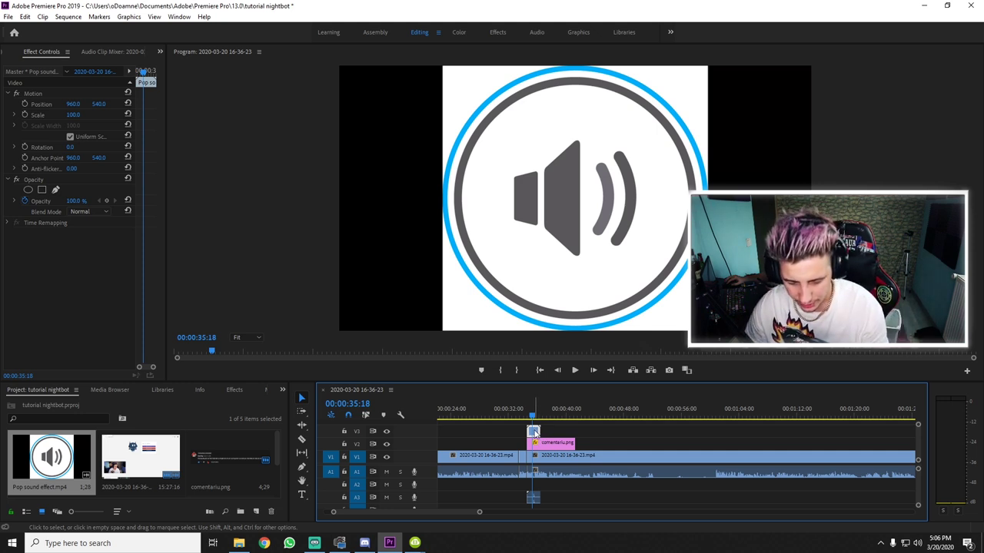
key("Delete")
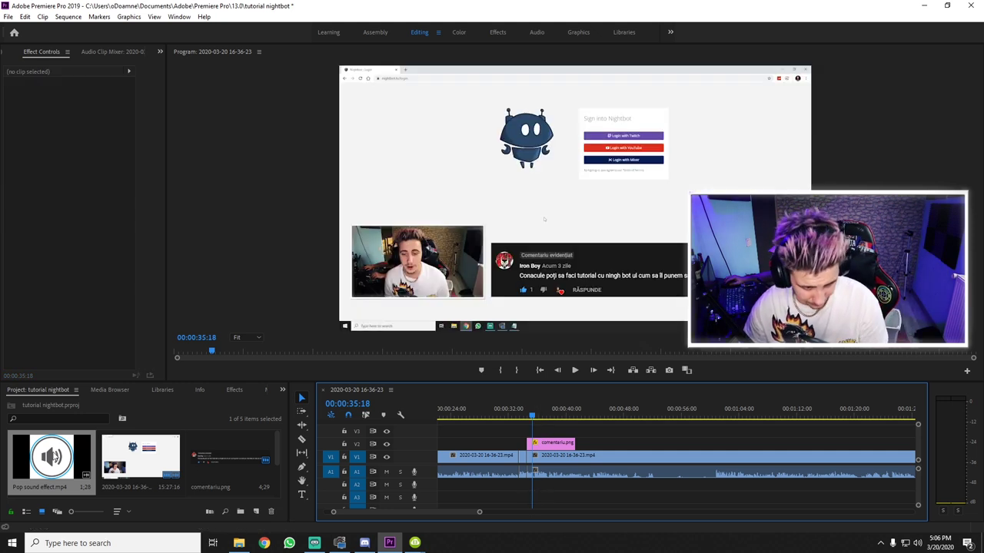
mouse_move(74, 458)
left_mouse_down()
mouse_move(532, 436)
mouse_move(530, 416)
left_mouse_up()
left_click(527, 416)
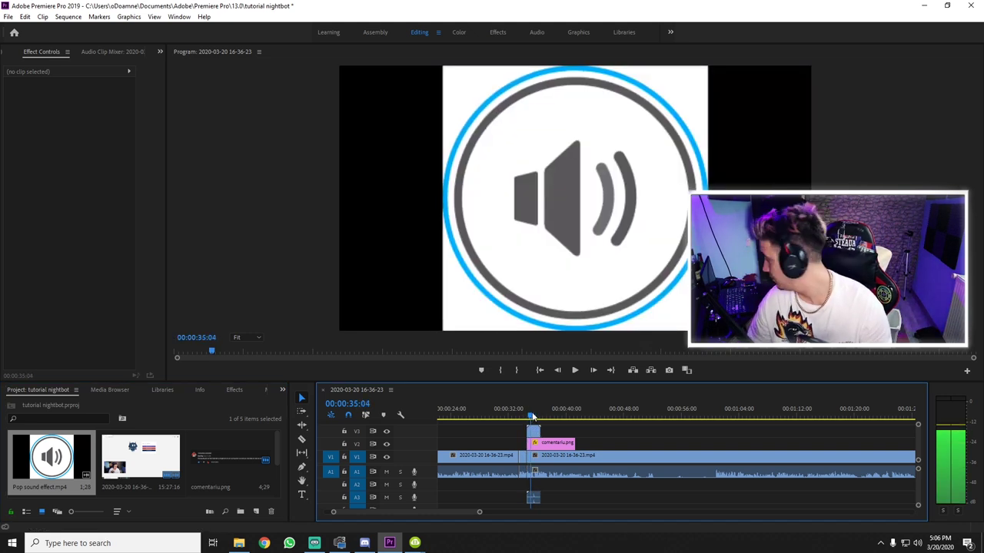
- Delete the Pop clip's speaker-icon video, keeping its audio, and preview from 00:00:34:17
left_click_drag(530, 416, 532, 416)
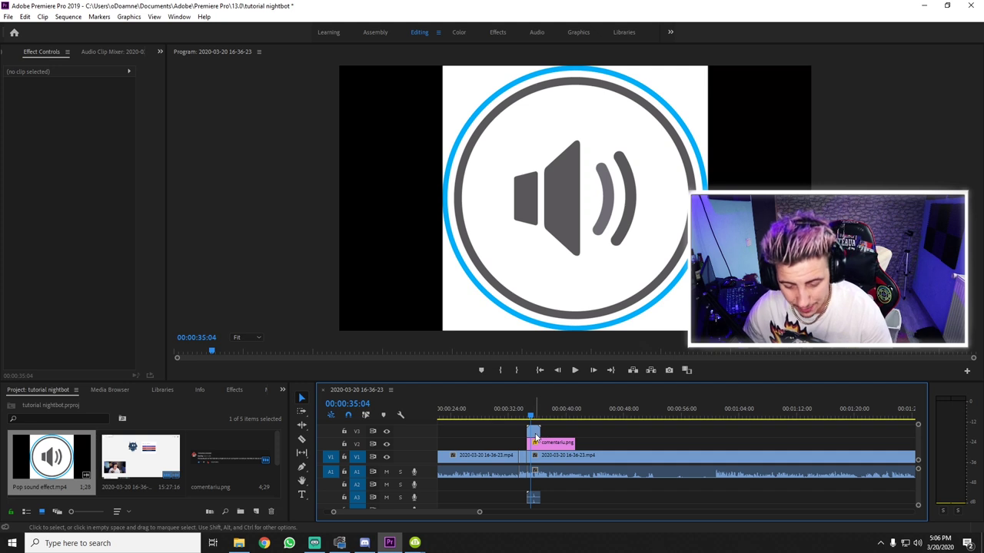
left_click(535, 433)
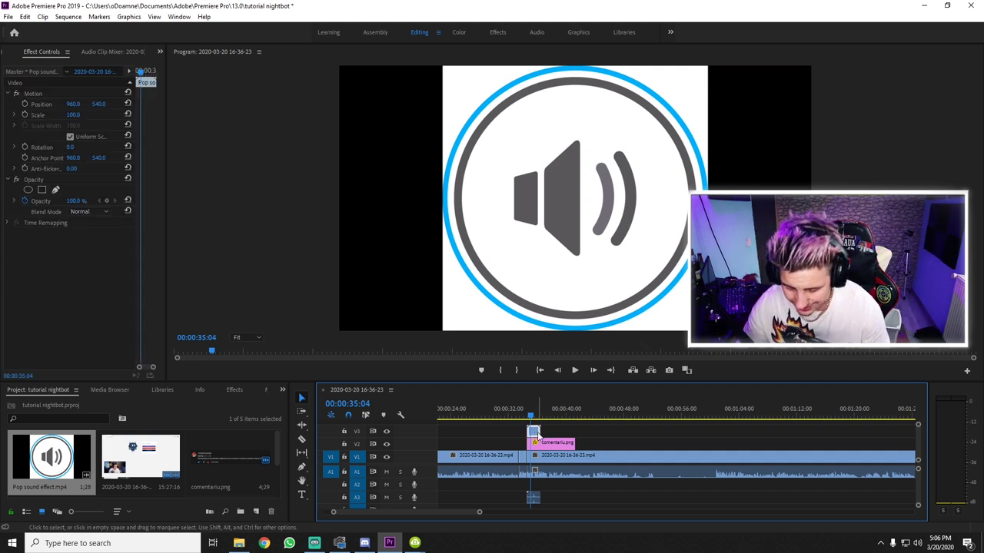
key("Delete")
left_click_drag(532, 419, 526, 419)
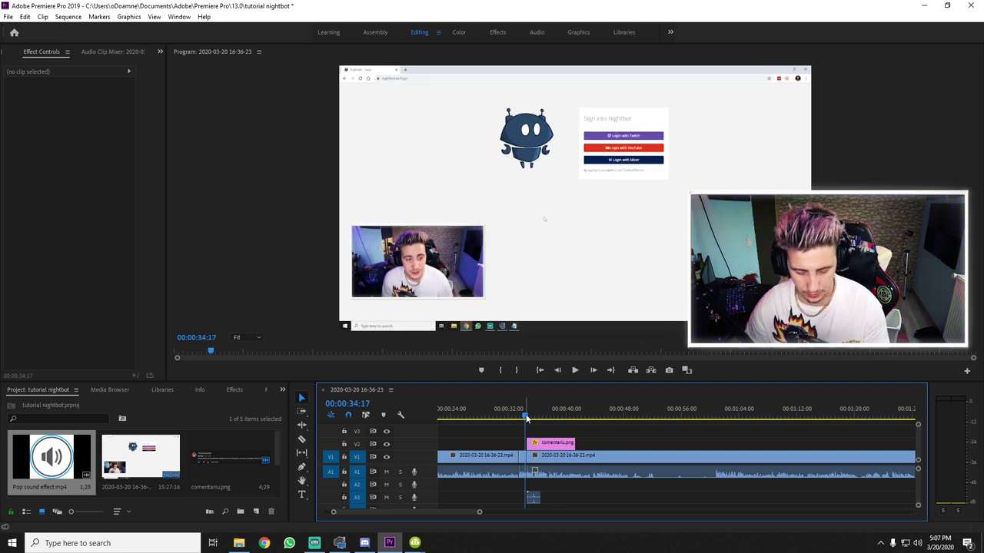
key("space")
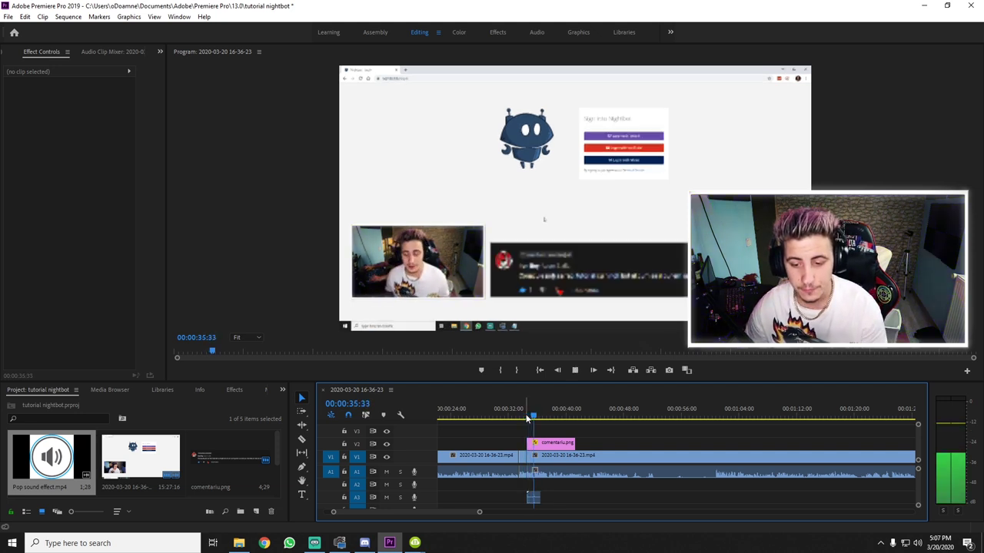
key("space")
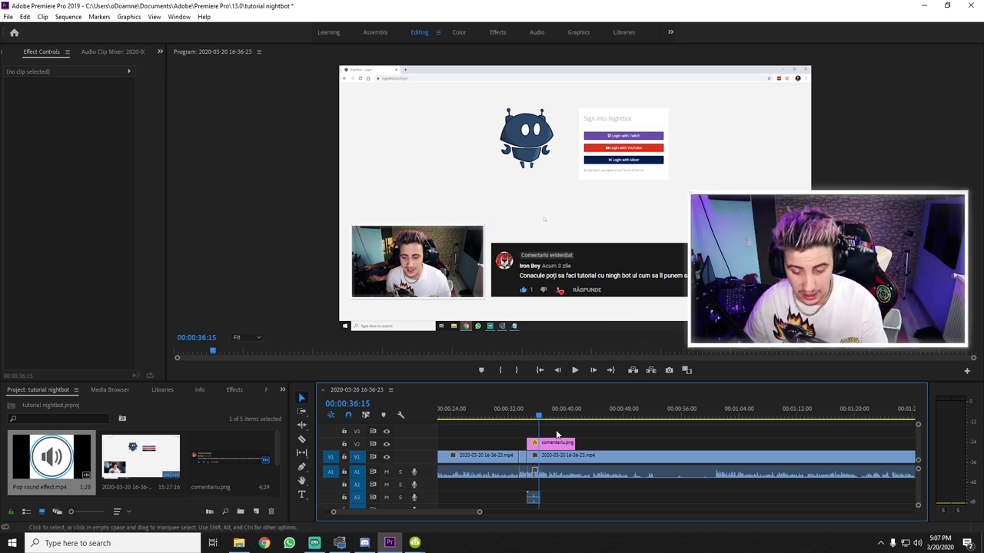
- Razor off the Pop sound's lead-in on A3, delete it, and drag the pop earlier onto A2
left_click(533, 498)
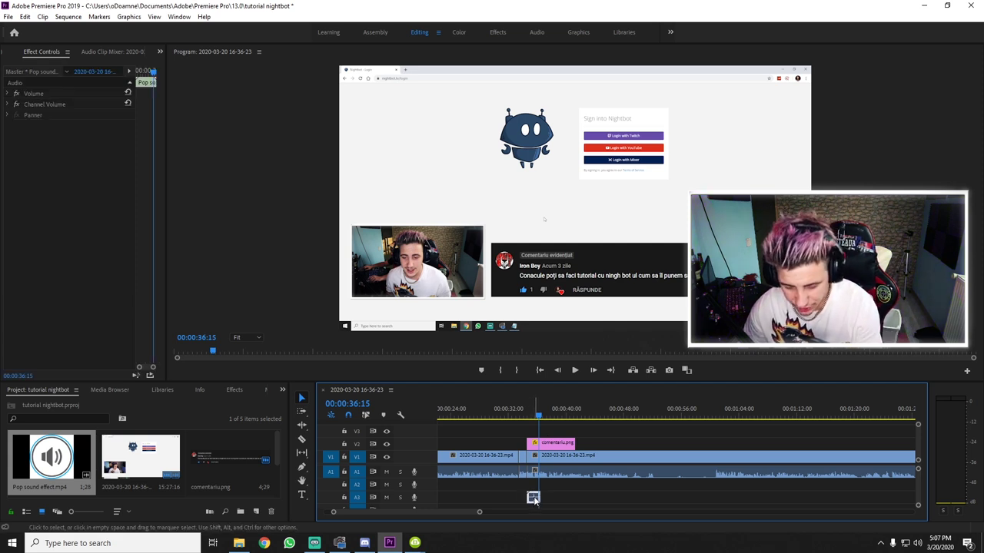
key("equal")
key("equal")
key("equal")
key("equal")
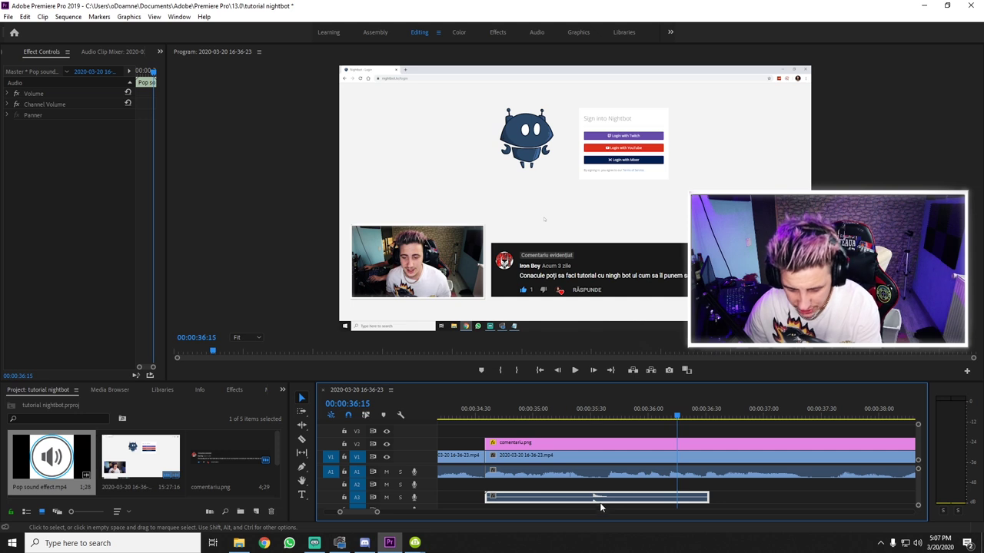
key("equal")
key("minus")
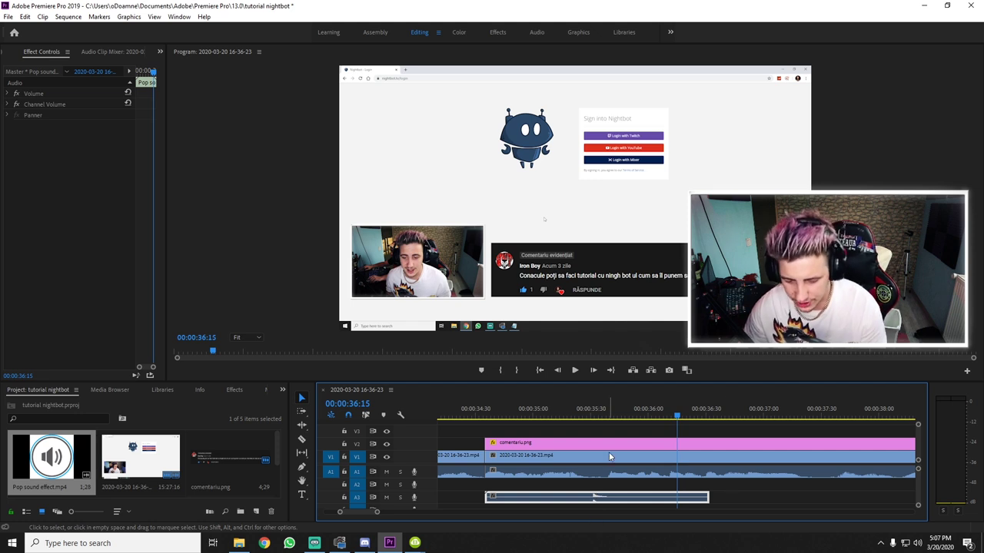
key("c")
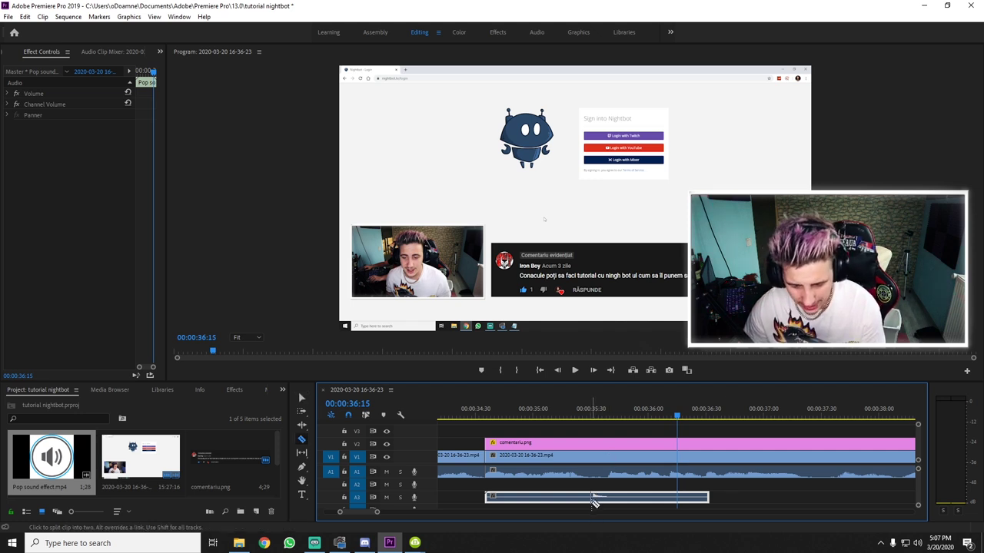
left_click(593, 498)
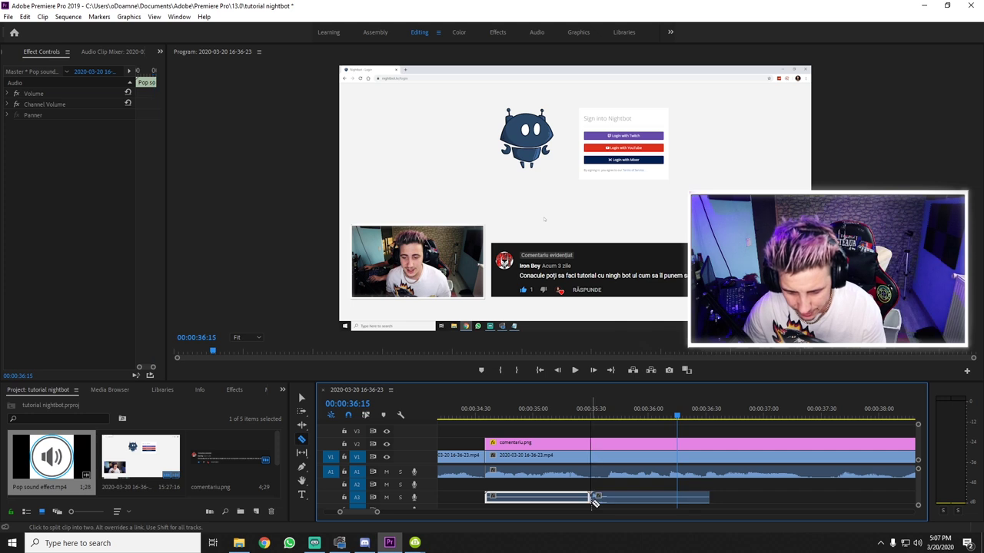
key("v")
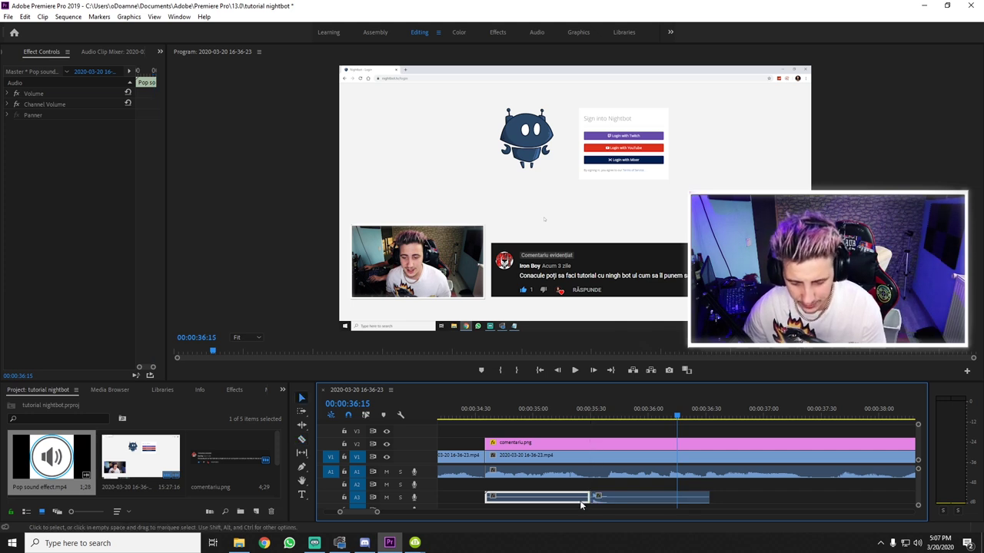
key("Delete")
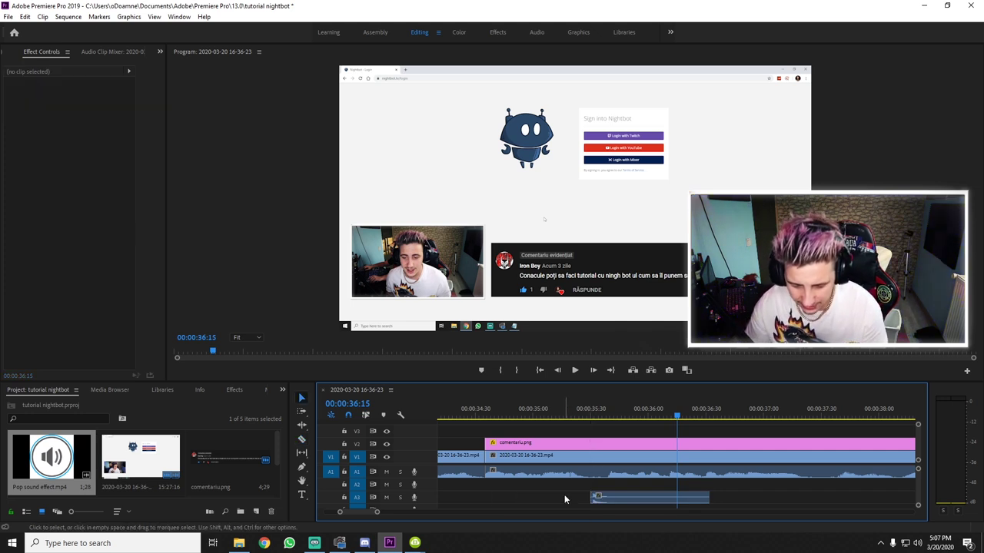
left_click_drag(643, 498, 548, 486)
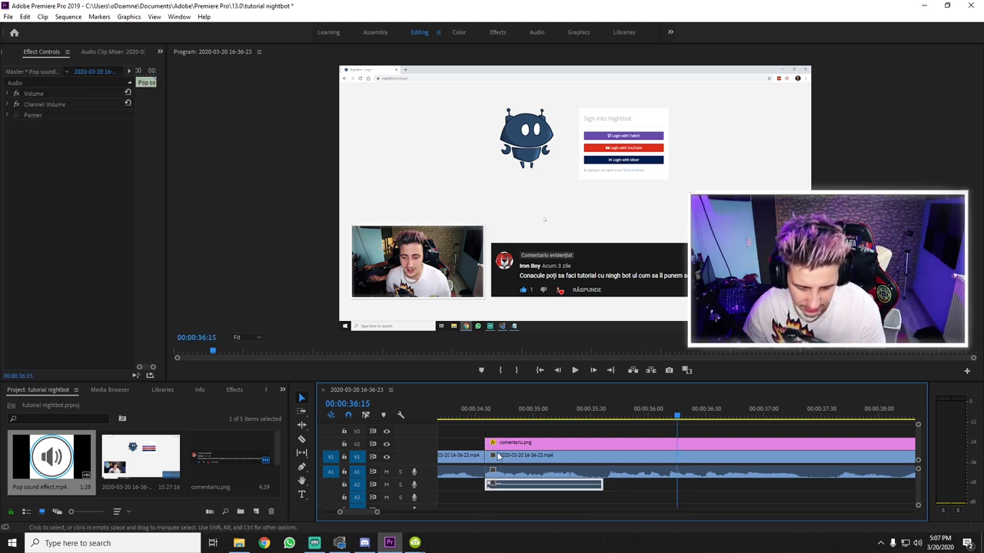
key("minus")
key("minus")
key("minus")
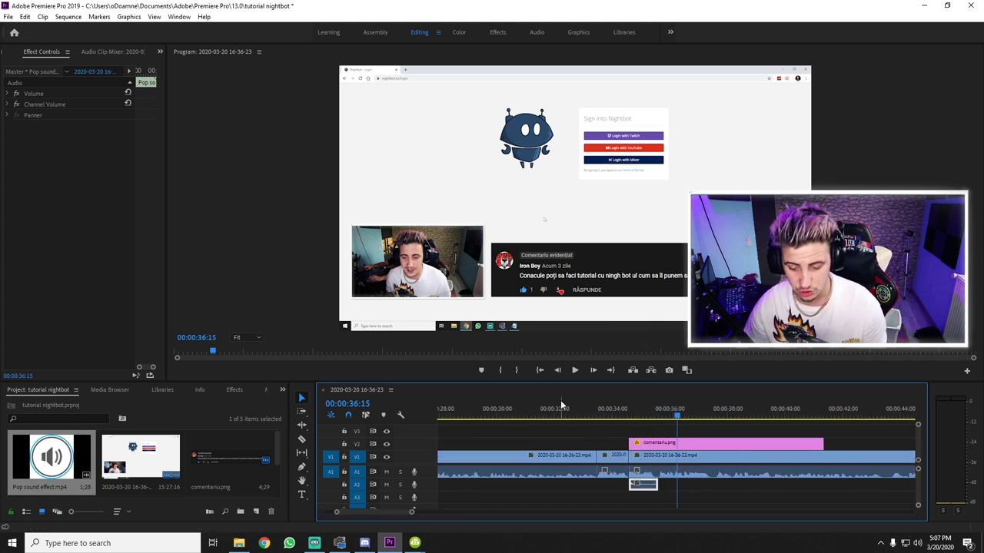
left_click(577, 408)
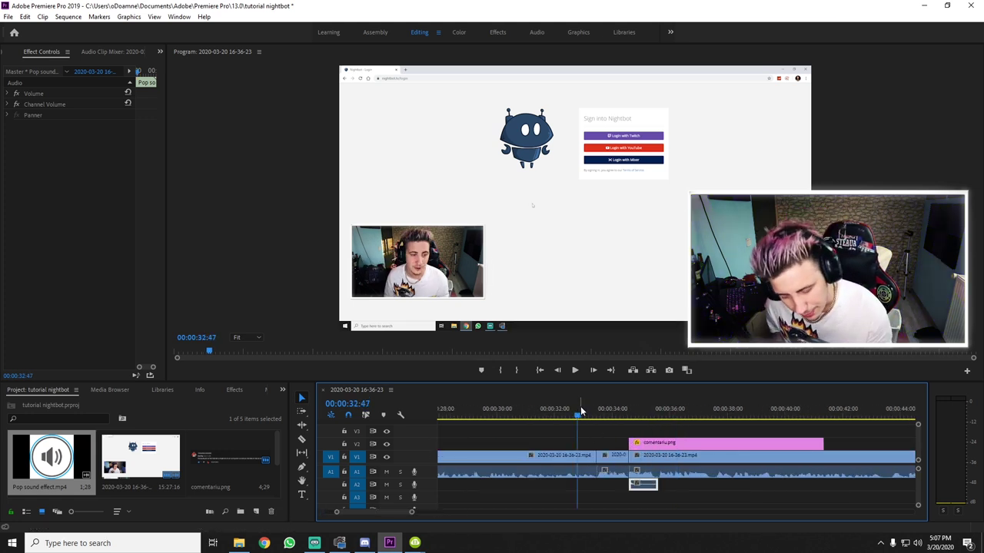
key("space")
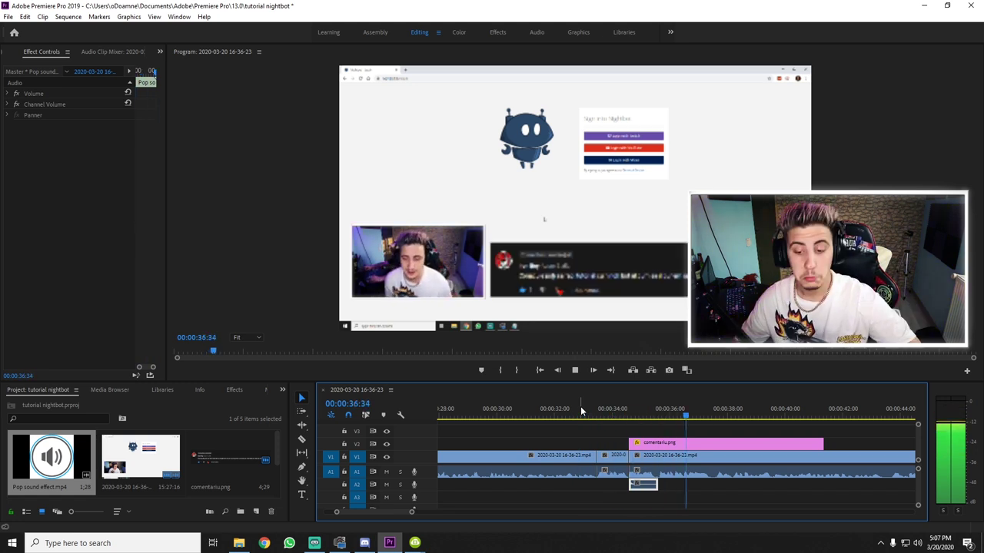
key("space")
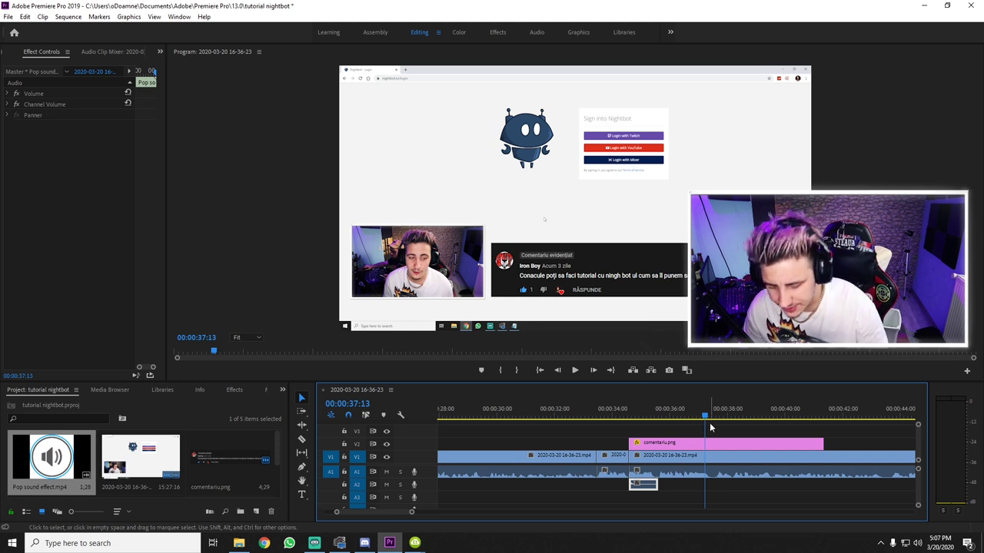
key("minus")
key("minus")
key("minus")
key("minus")
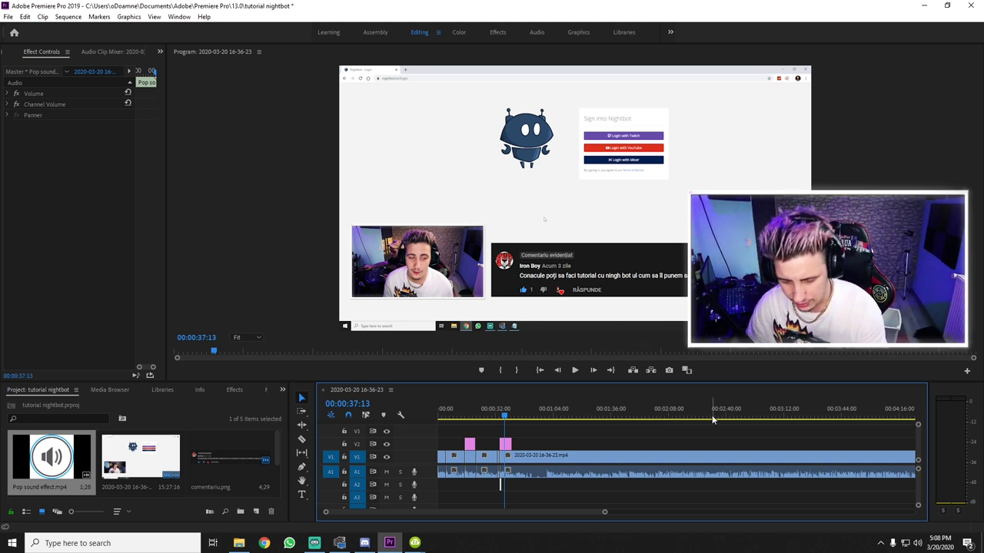
- Cut the recording after 0:44 and ripple-delete the unwanted middle piece
key("equal")
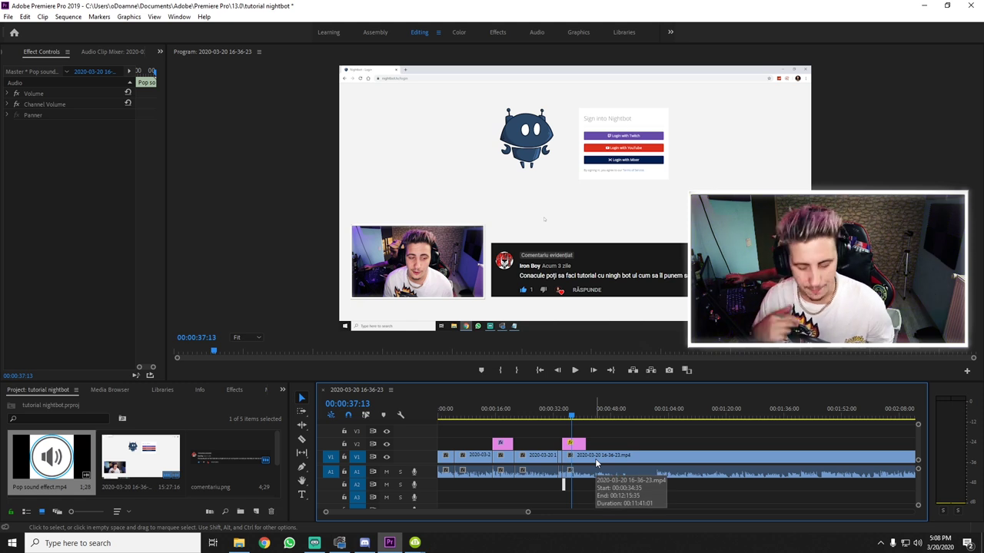
key("space")
key("equal")
key("equal")
key("equal")
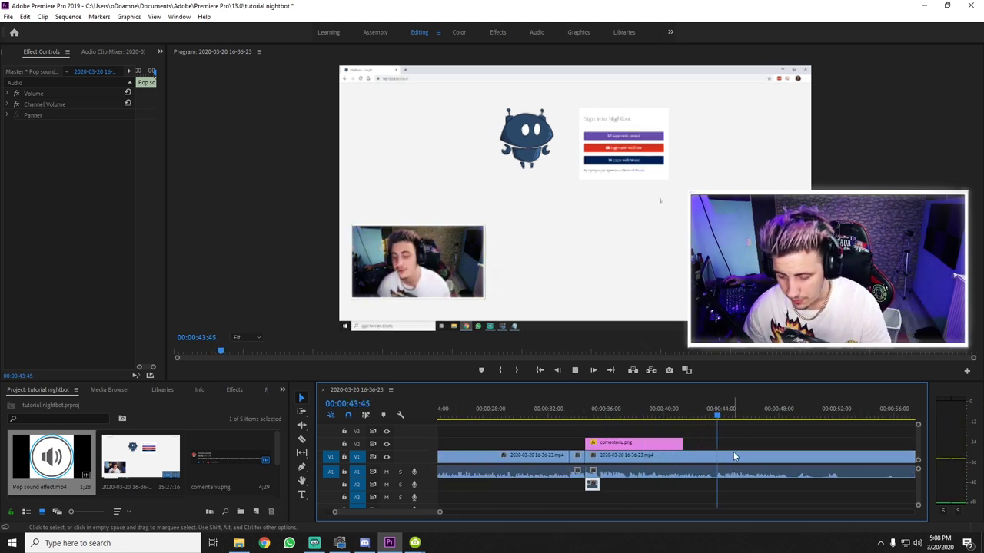
left_click(681, 413)
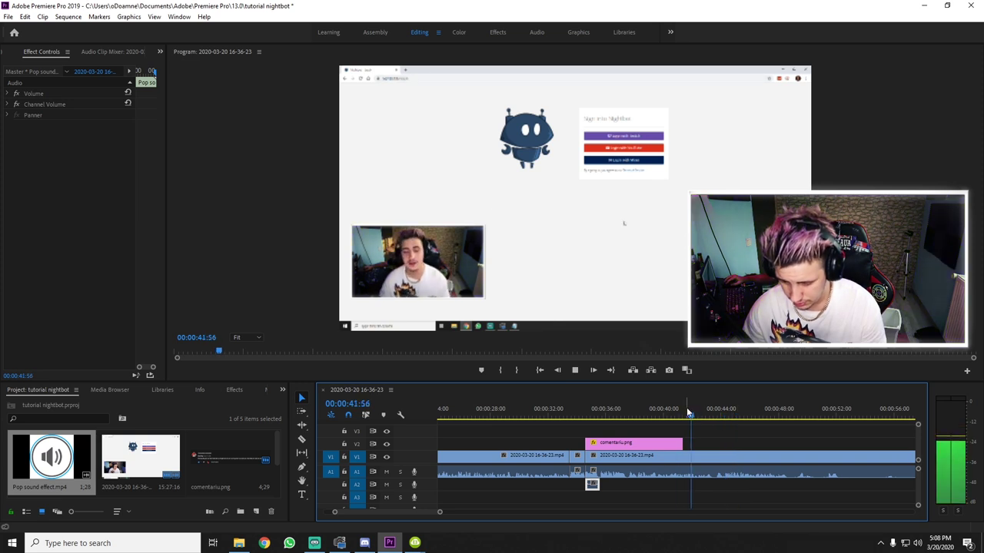
key("space")
key("c")
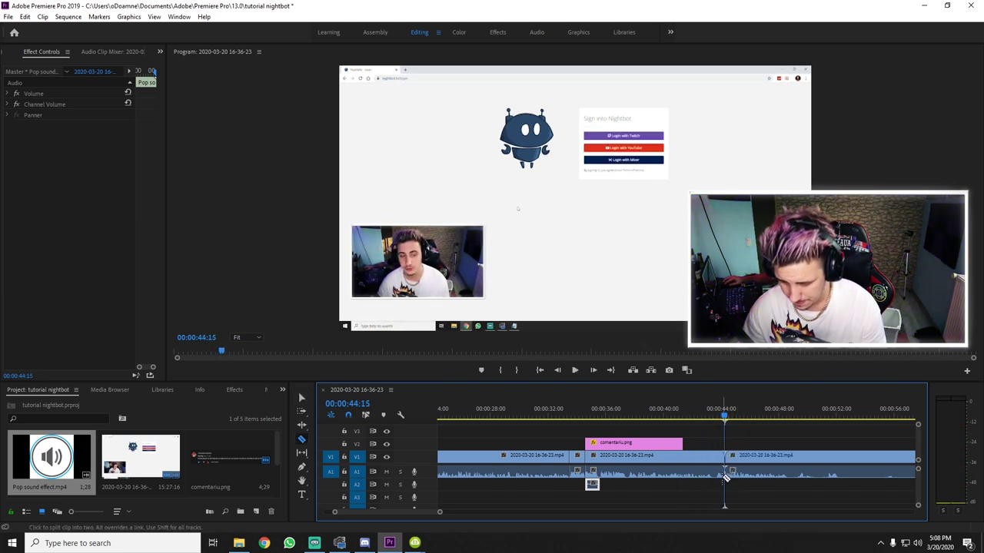
left_click_drag(823, 411, 821, 416)
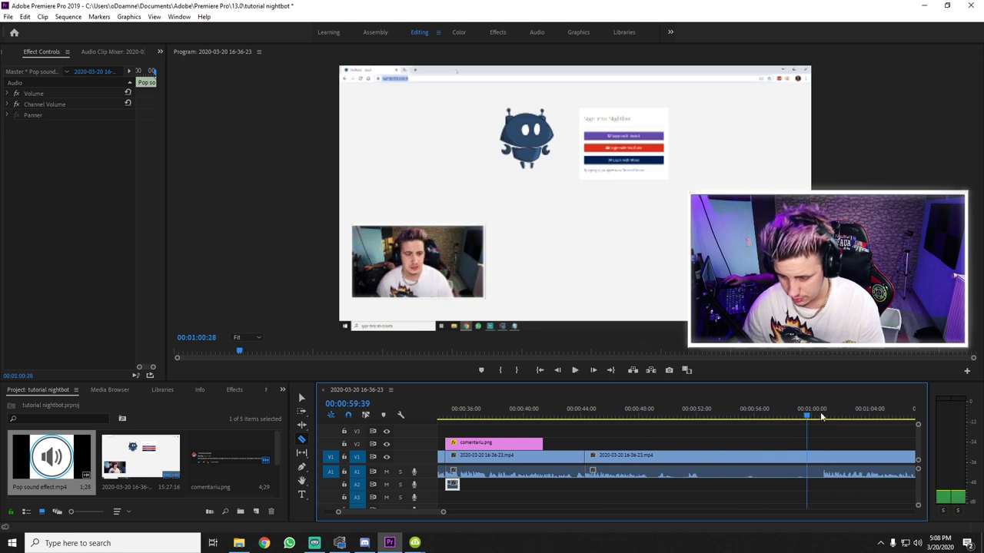
key("space")
left_click(715, 472)
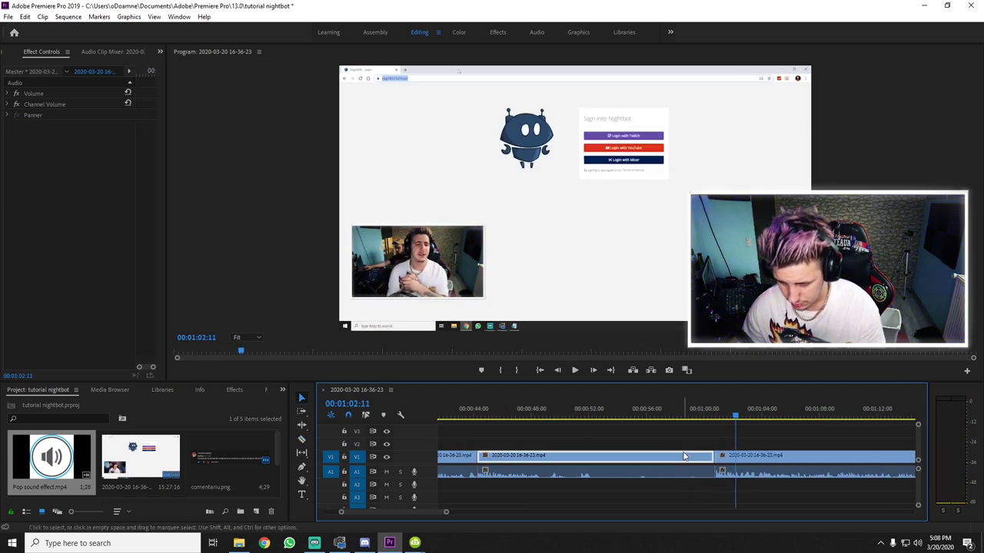
key("v")
left_click(672, 457)
key("shift+Delete")
left_click(466, 403)
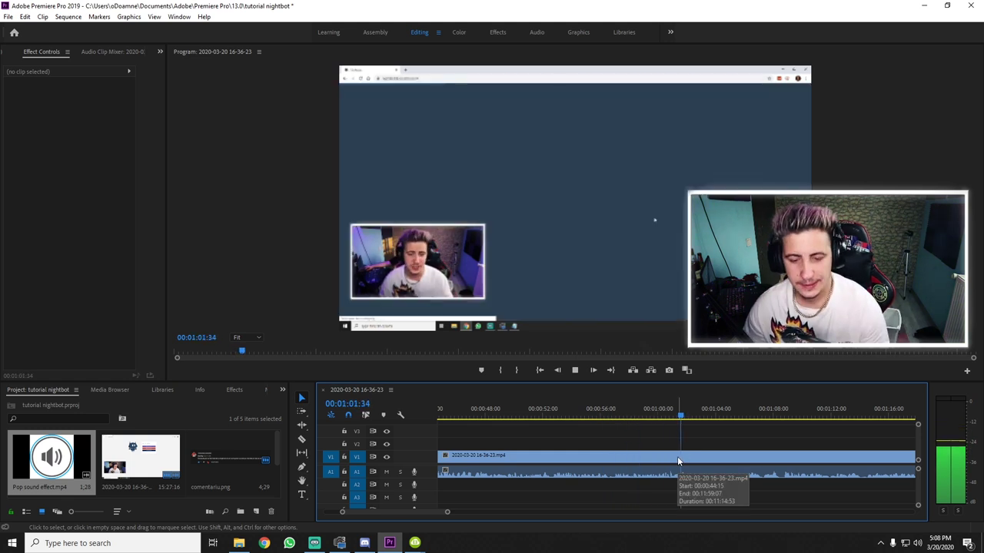
- Split the recording near 1:03:30 and select the clip after the cut
key("space")
key("=")
key("=")
key("=")
key("c")
left_click(684, 456)
key("minus")
key("space")
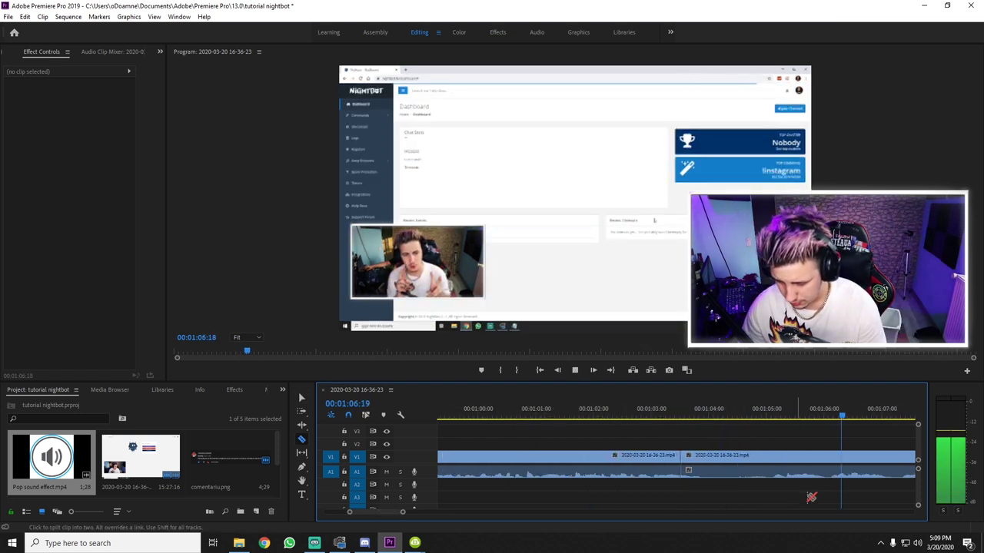
key("v")
left_click(768, 456)
- Preview the footage from 1:03 up to about 1:29 to find the next cut points
left_click(624, 420)
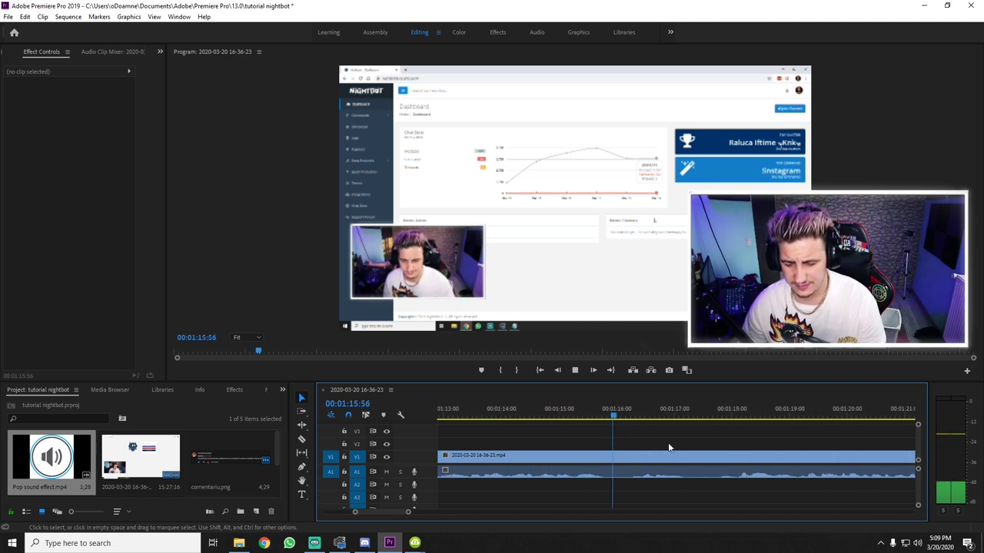
key("space")
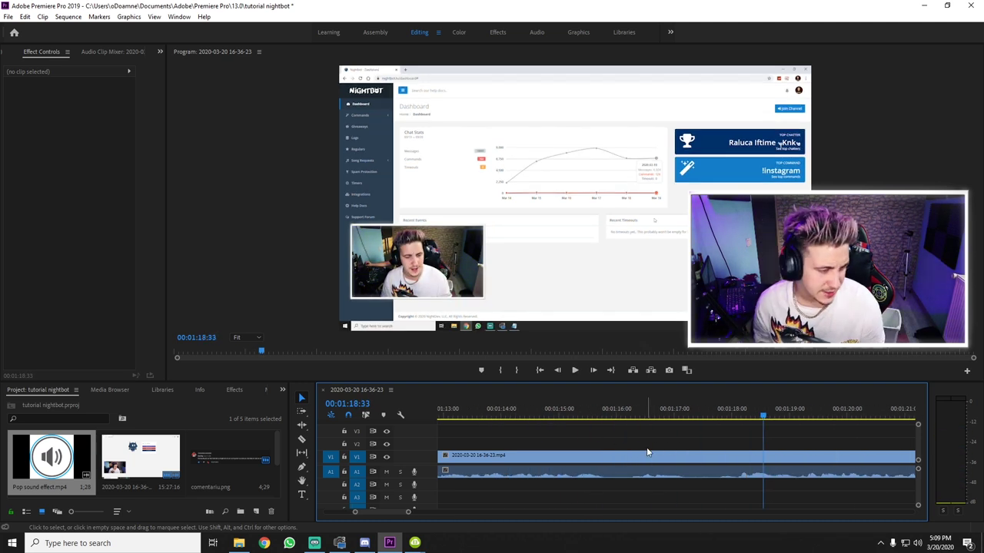
key("minus")
key("space")
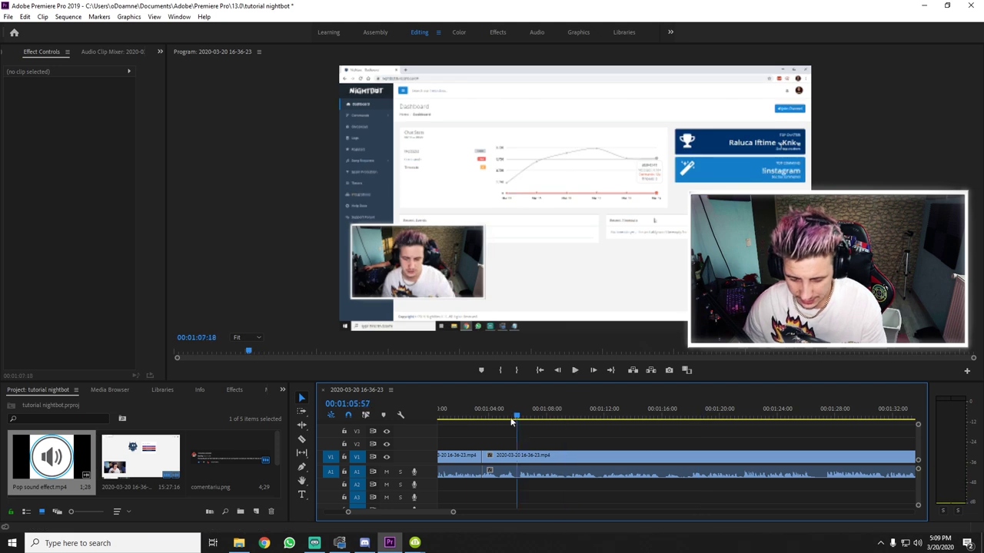
left_click(480, 409)
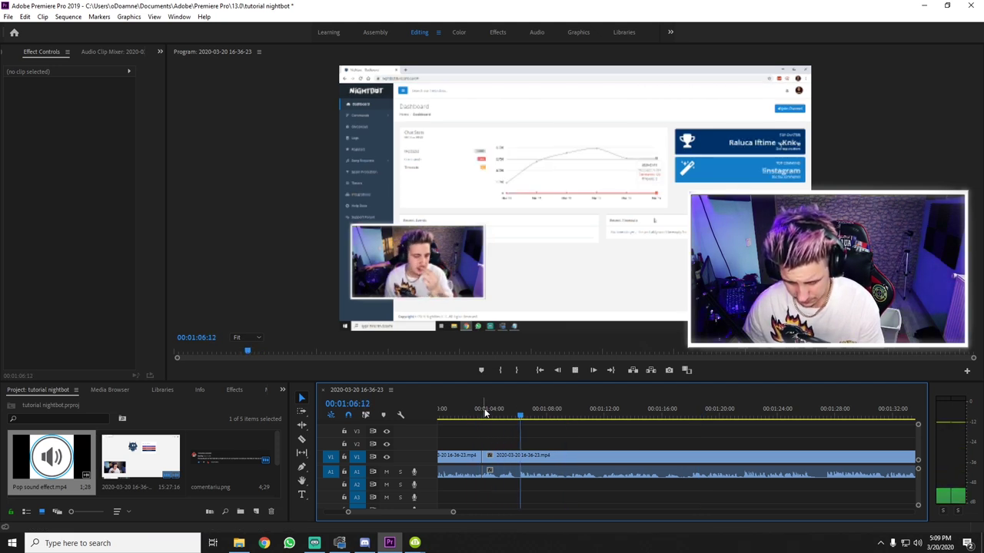
left_click(475, 406)
key("space")
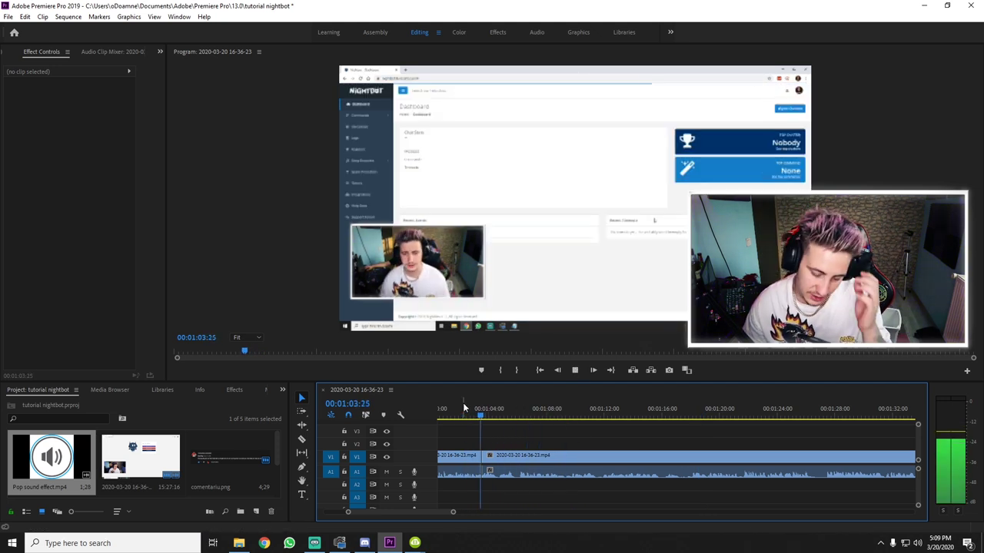
key("space")
key("space")
key("c")
key("space")
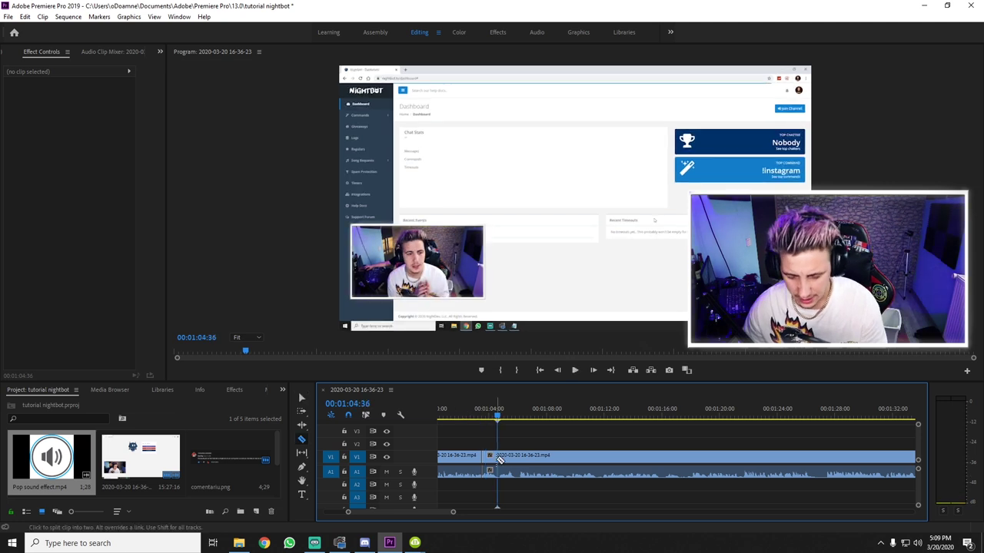
left_click(711, 408)
key("space")
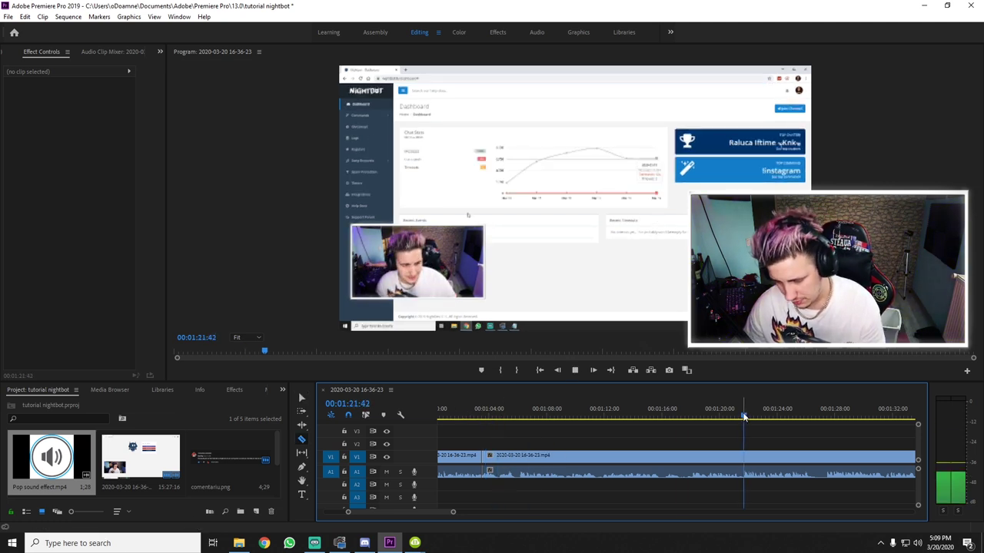
left_click_drag(697, 414, 732, 416)
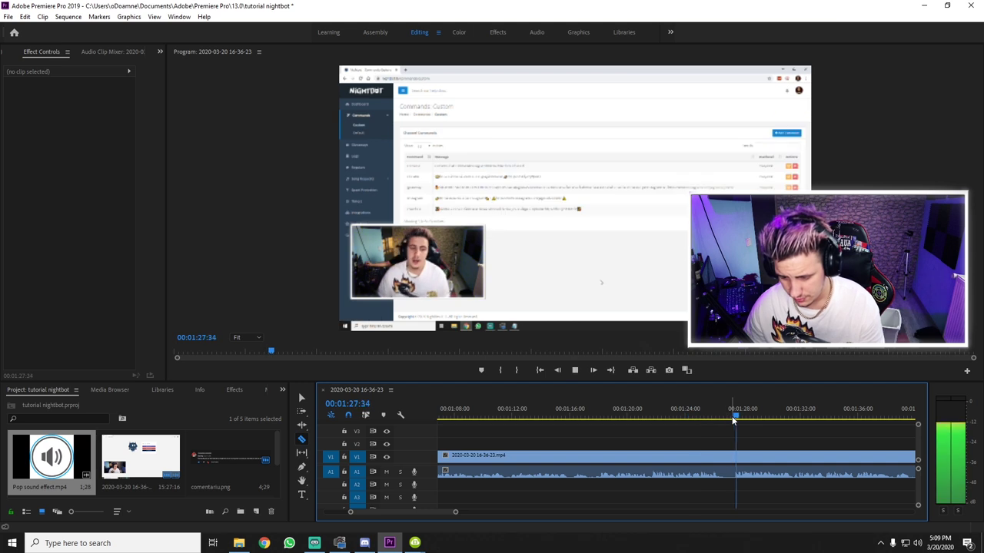
scroll(618, 455, "up", 2)
- Undo the cut near 1:04 and rewatch the section from 1:02:40
left_click(506, 413)
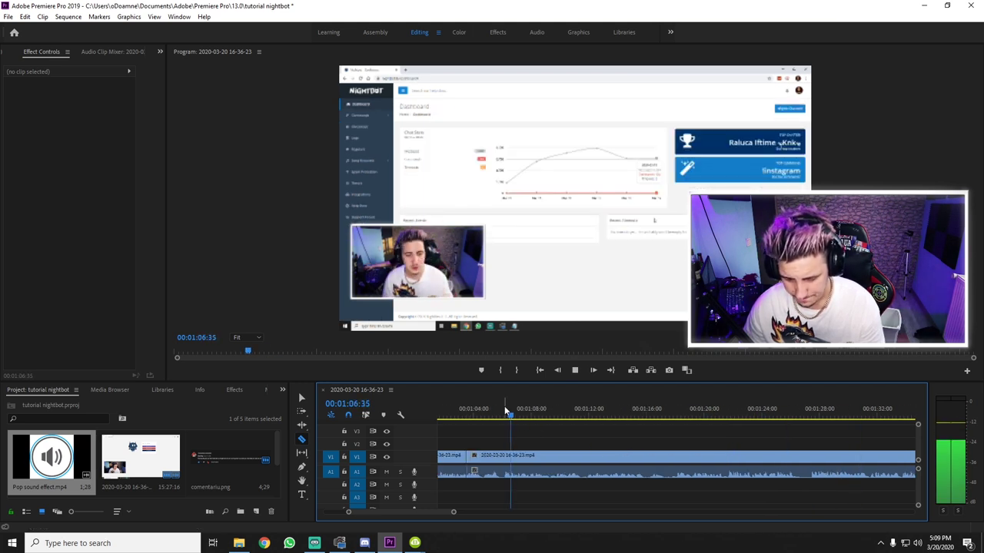
key("minus")
key("minus")
left_click(666, 413)
key("space")
key("equal")
key("equal")
key("equal")
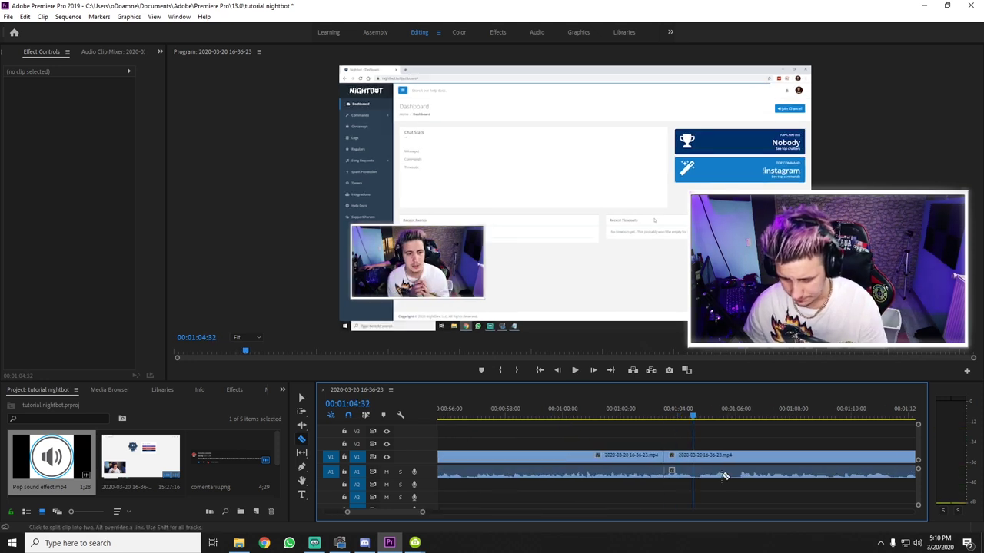
key("ctrl+z")
key("space")
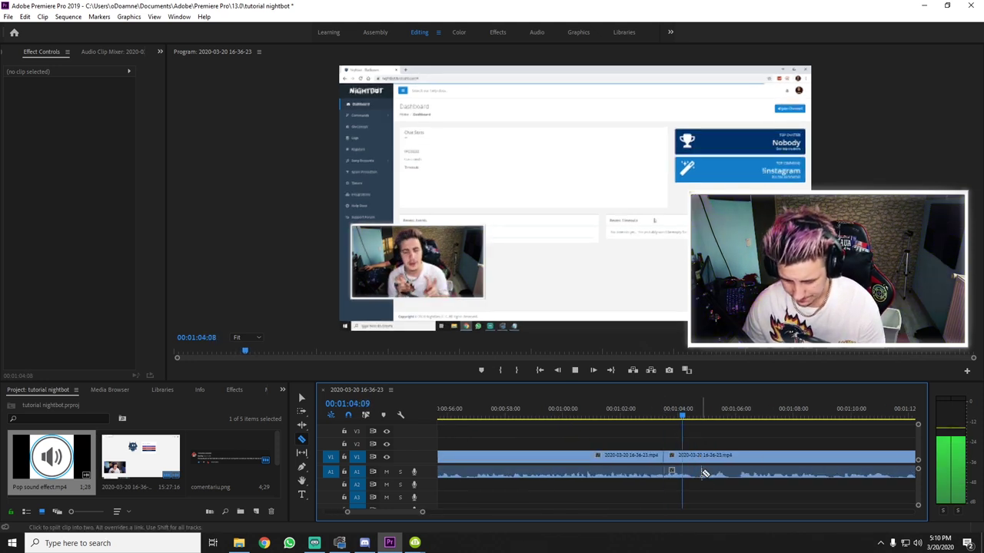
left_click(617, 402)
key("space")
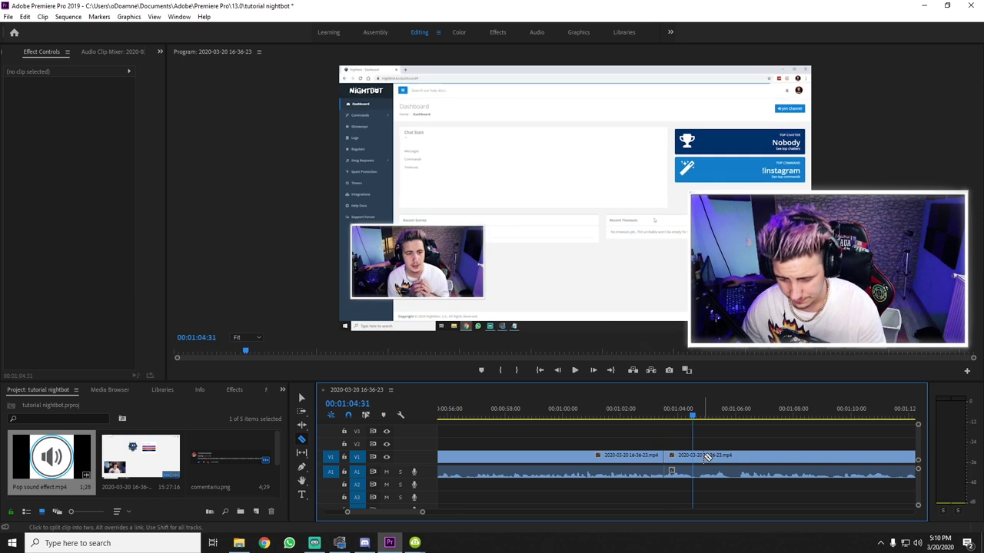
scroll(665, 428, "down", 2)
left_click(650, 419)
key("space")
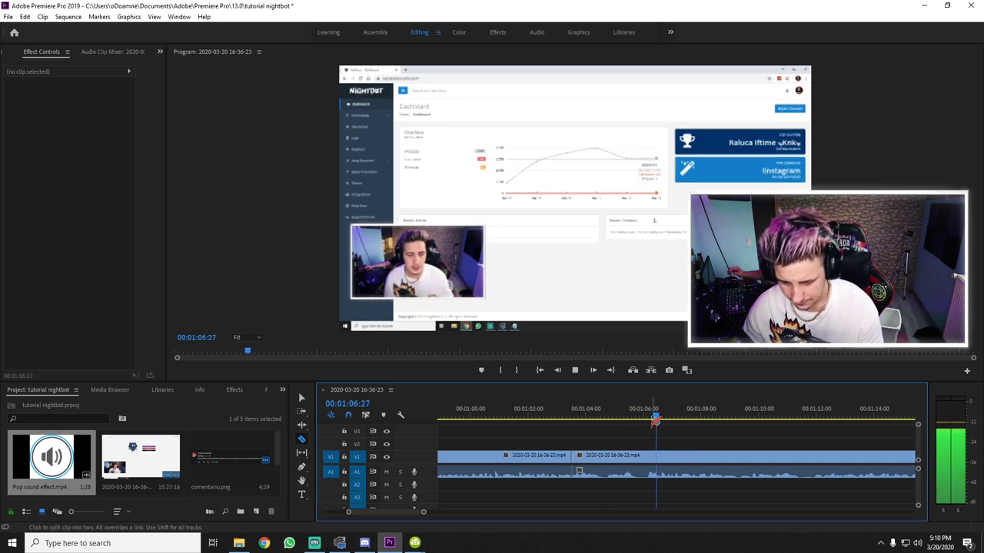
- Replay the edit from about 1:02:56 to check the new cut at 1:05:48
scroll(690, 428, "down", 2)
scroll(690, 429, "down", 2)
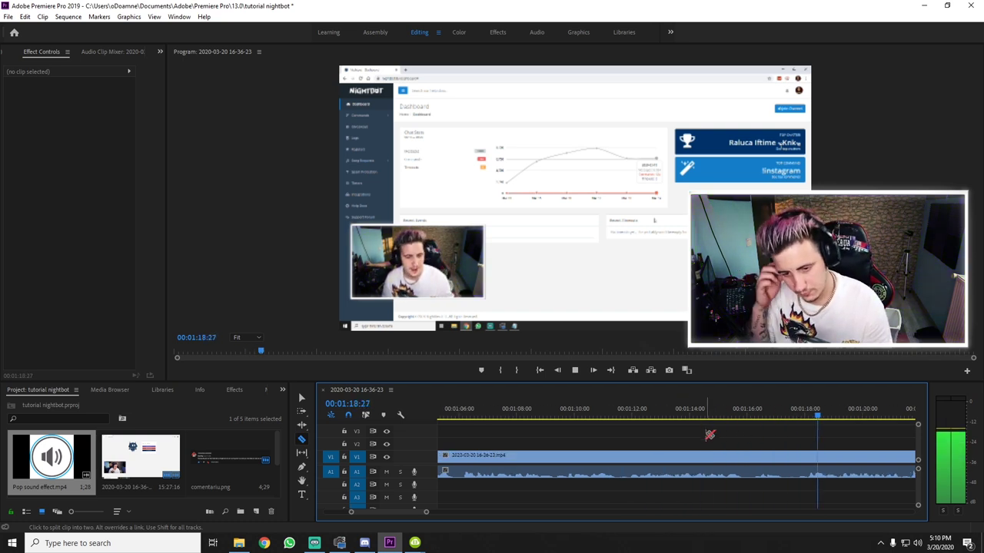
scroll(710, 435, "down", 8)
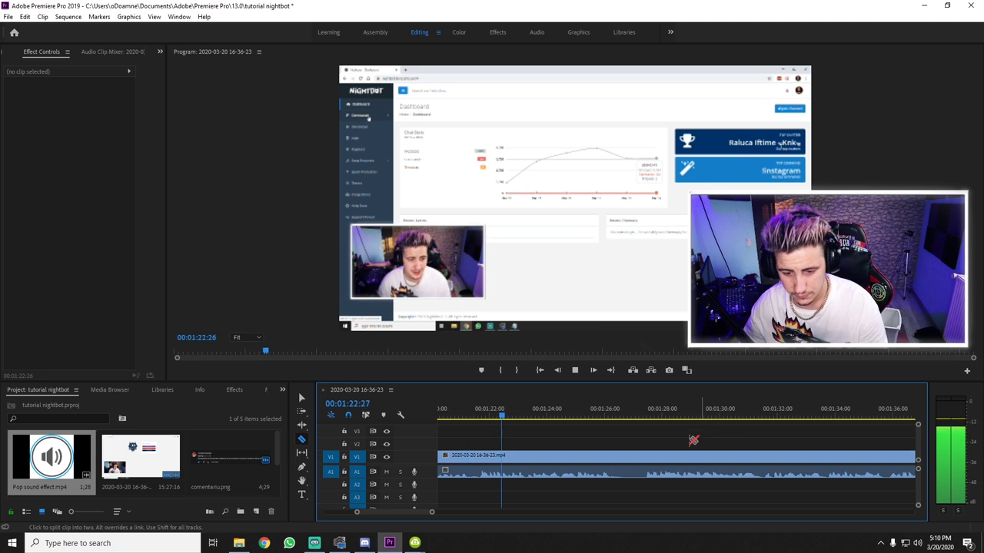
scroll(615, 478, "up", 1)
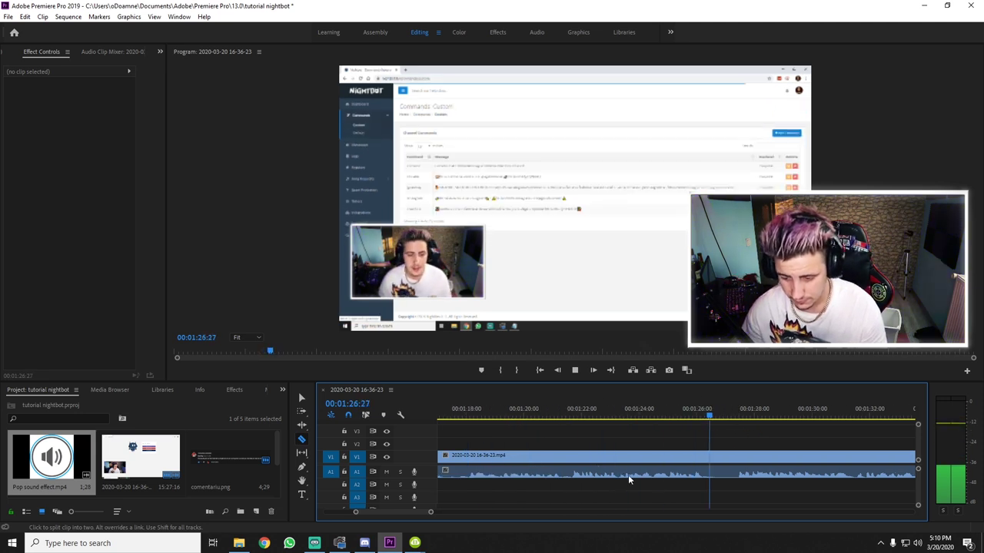
key("space")
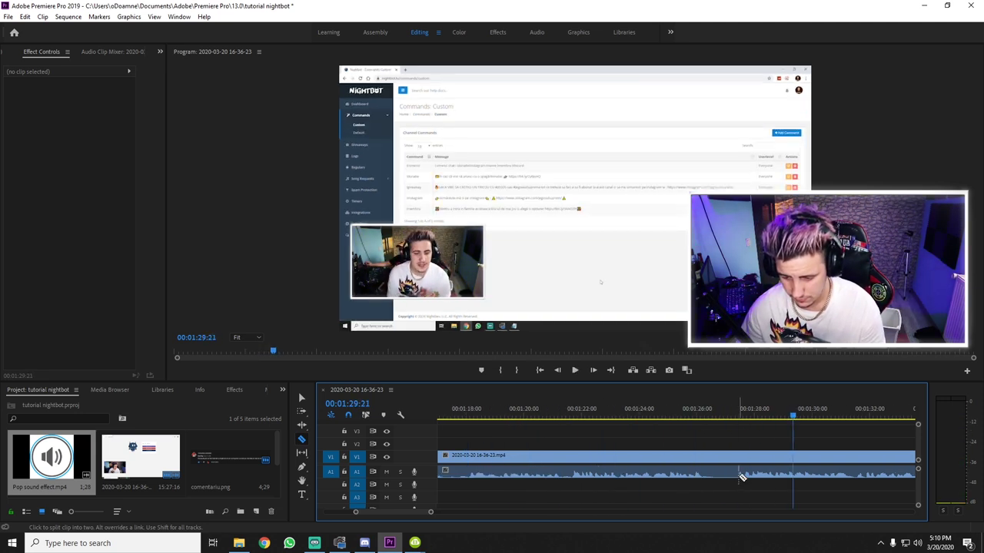
scroll(743, 459, "down", 3)
left_click(483, 411)
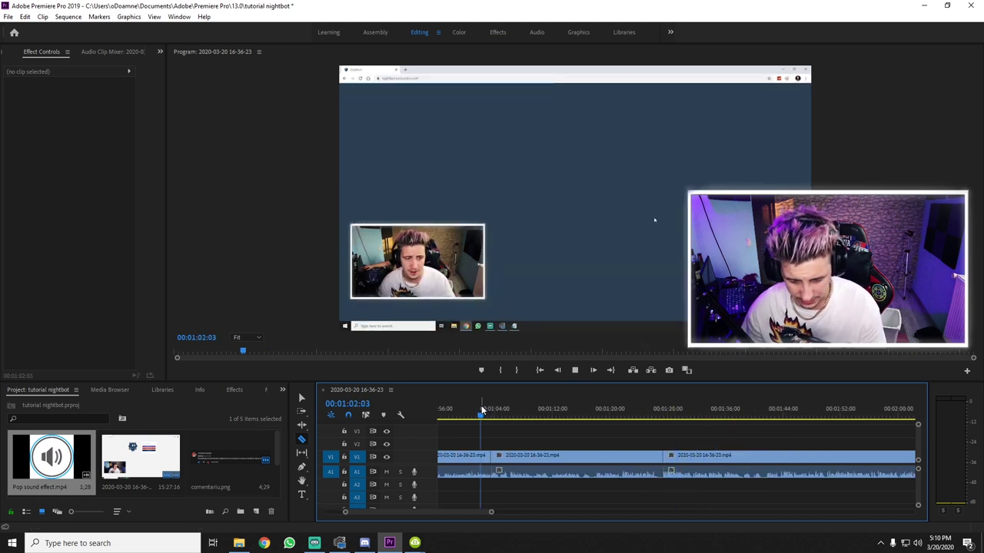
key("space")
key("space")
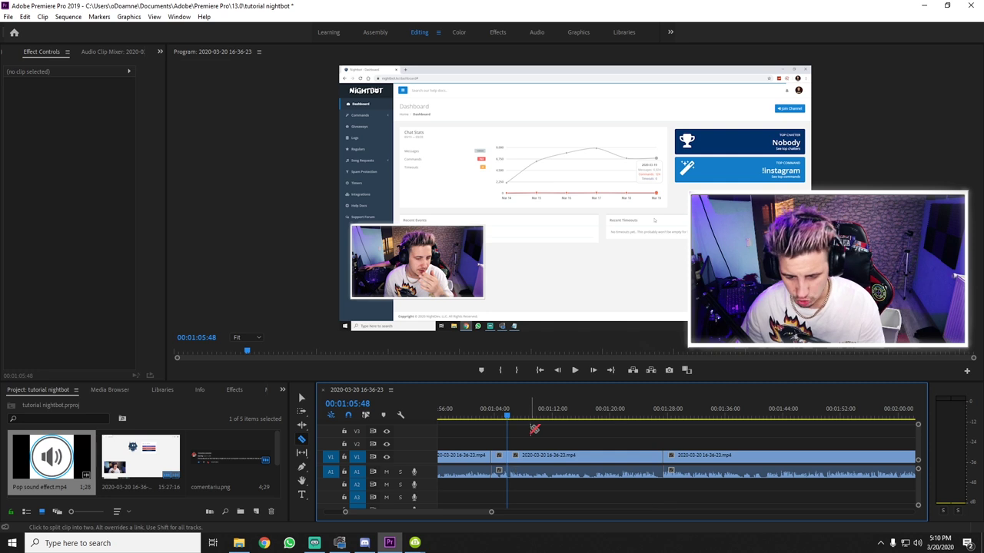
scroll(688, 479, "up", 5)
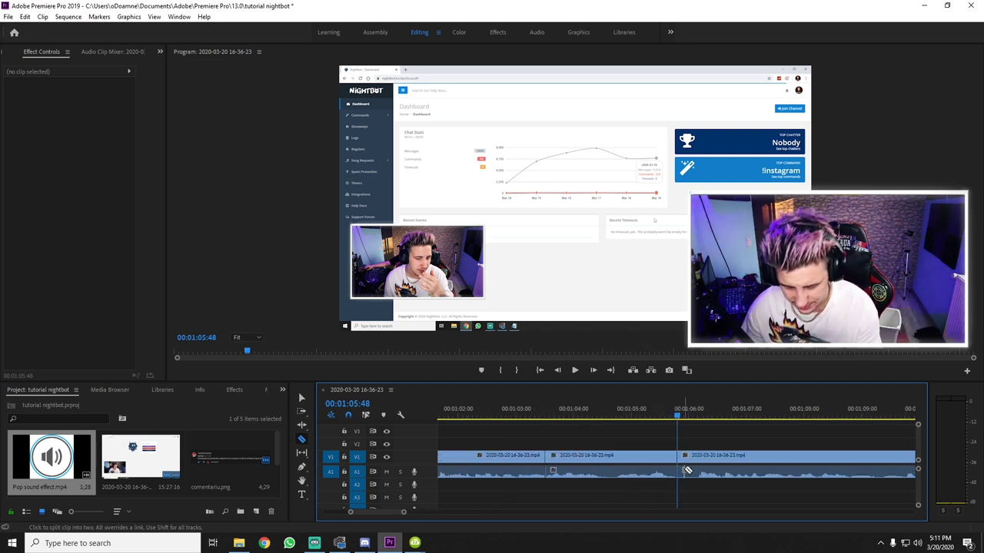
scroll(685, 470, "down", 6)
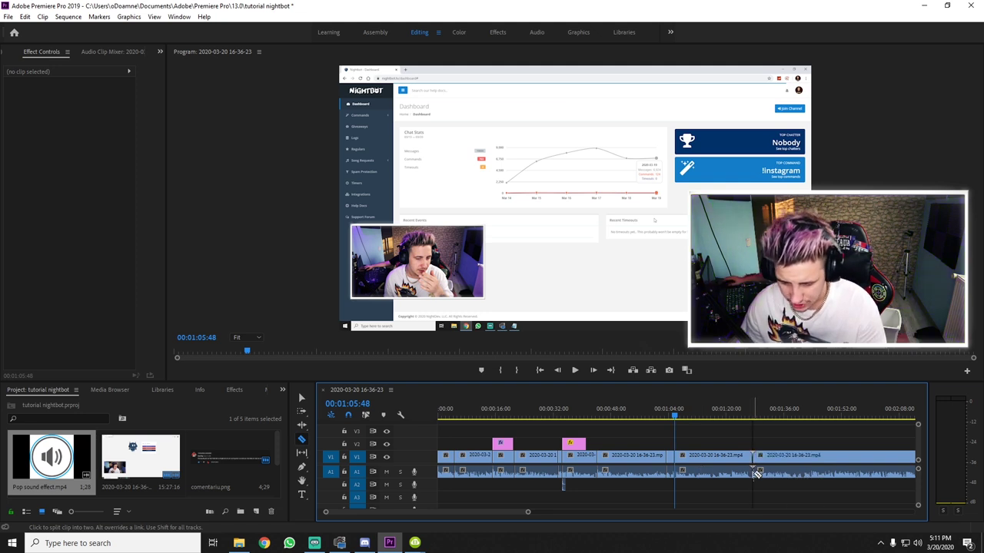
left_click(701, 415)
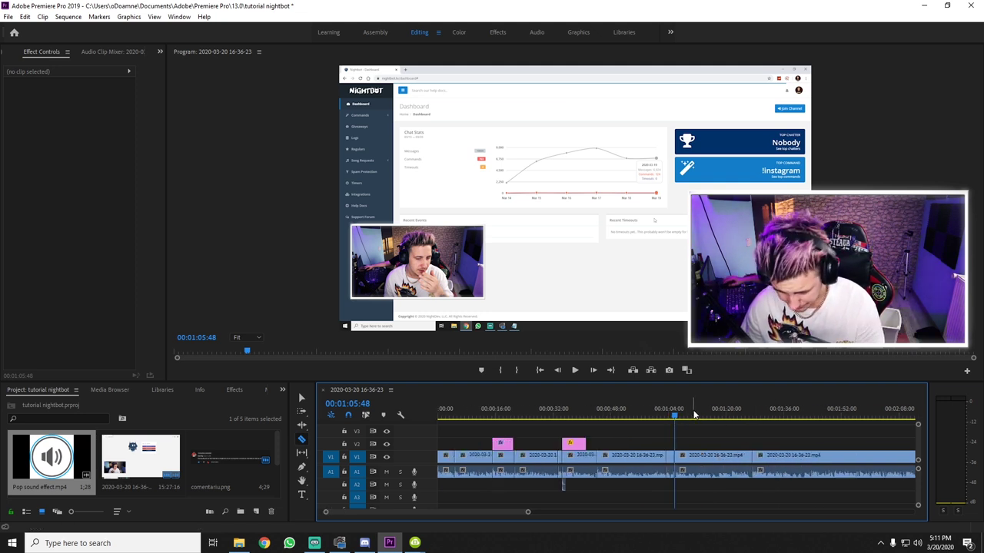
key("v")
left_click(717, 455)
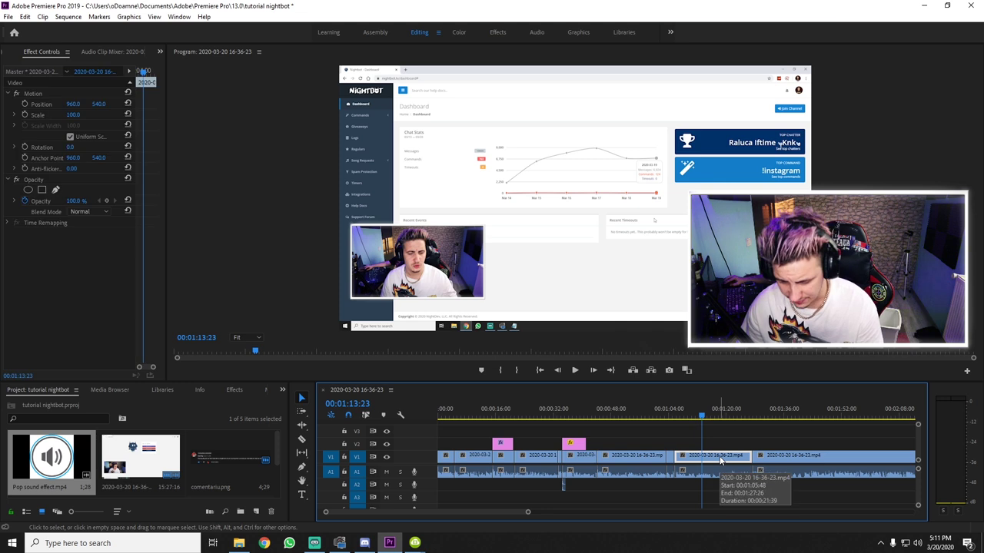
key("Delete")
left_click(722, 474)
key("Delete")
left_click(722, 459)
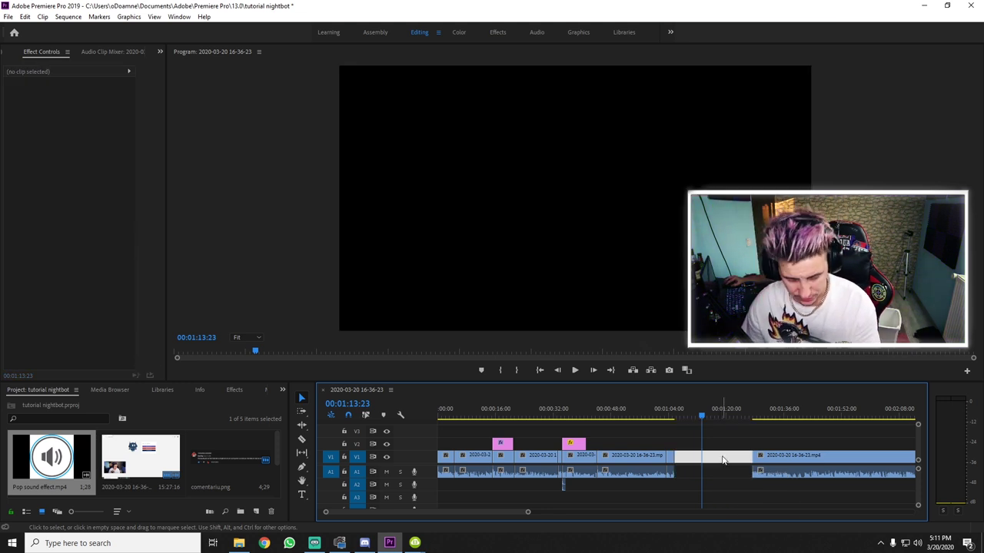
key("Delete")
left_click(668, 408)
key("space")
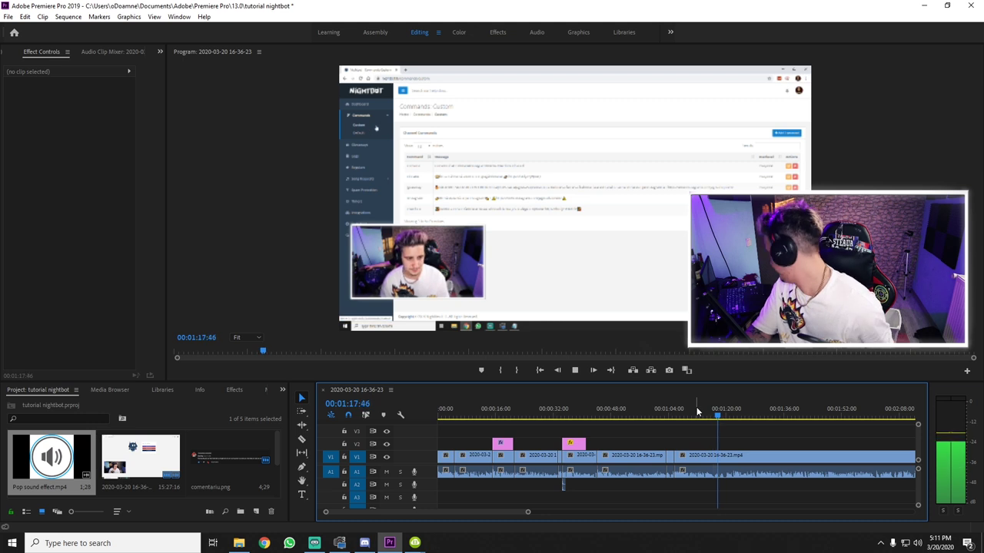
key("equal")
key("equal")
key("equal")
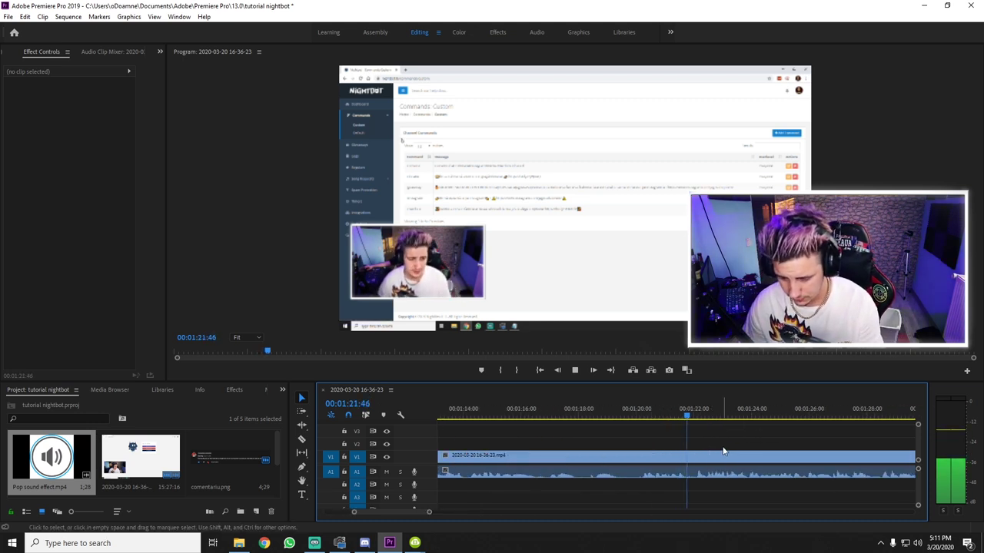
key("minus")
key("minus")
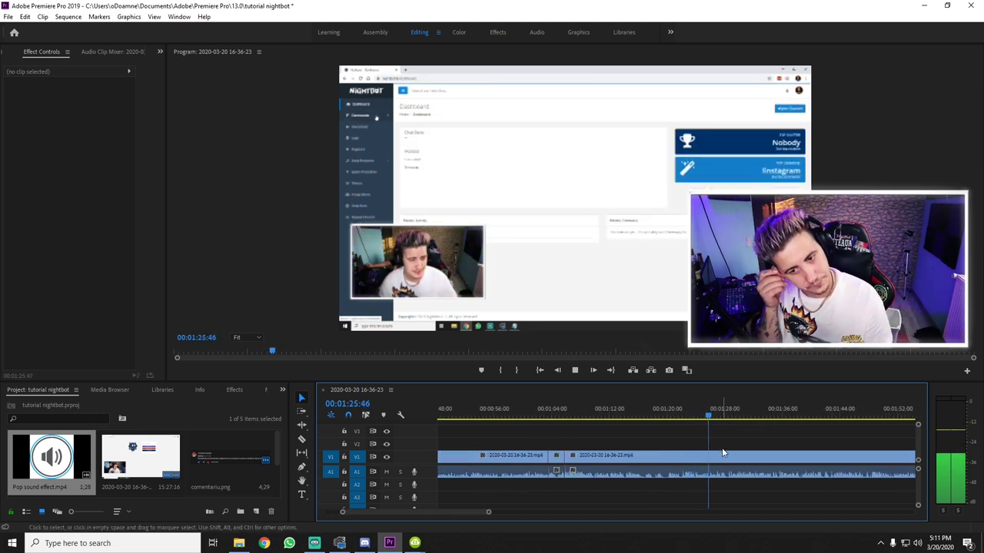
key("minus")
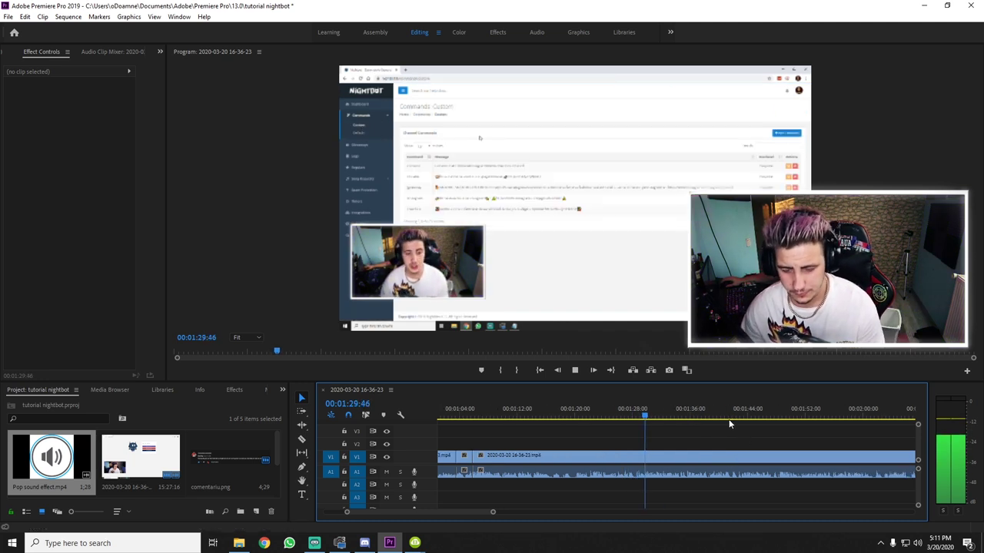
key("minus")
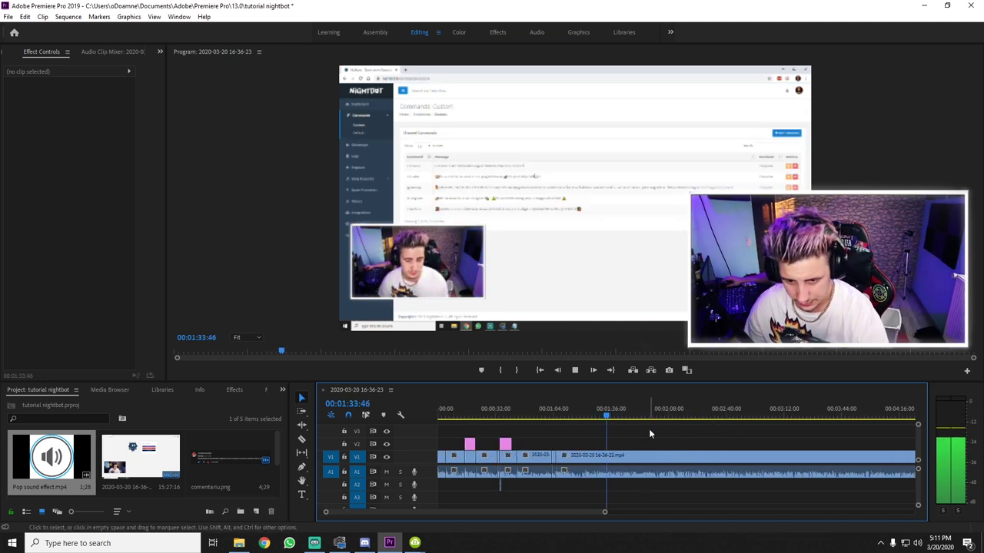
key("equal")
key("equal")
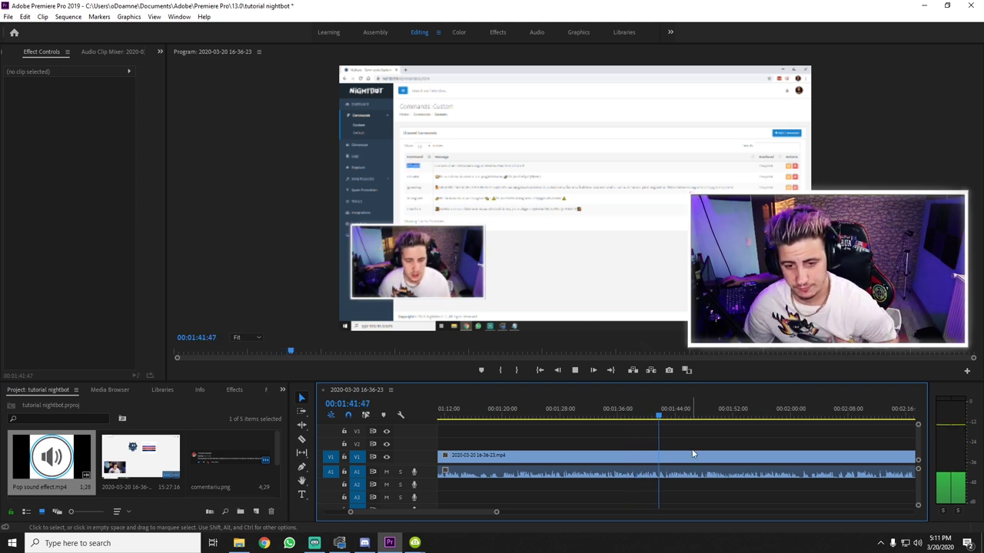
scroll(692, 454, "down", 2)
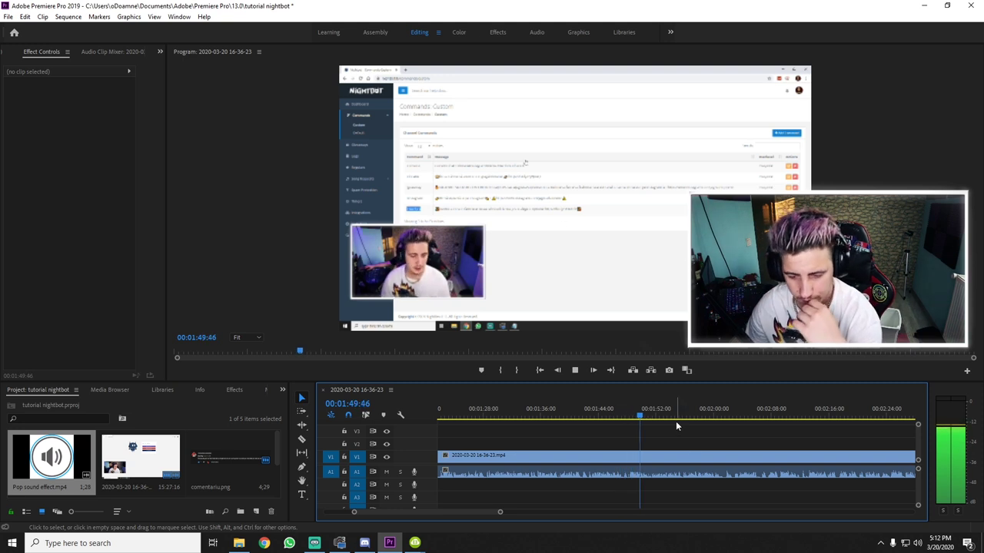
scroll(676, 421, "down", 3, "alt")
scroll(678, 419, "down", 3, "alt")
scroll(607, 422, "up", 2, "alt")
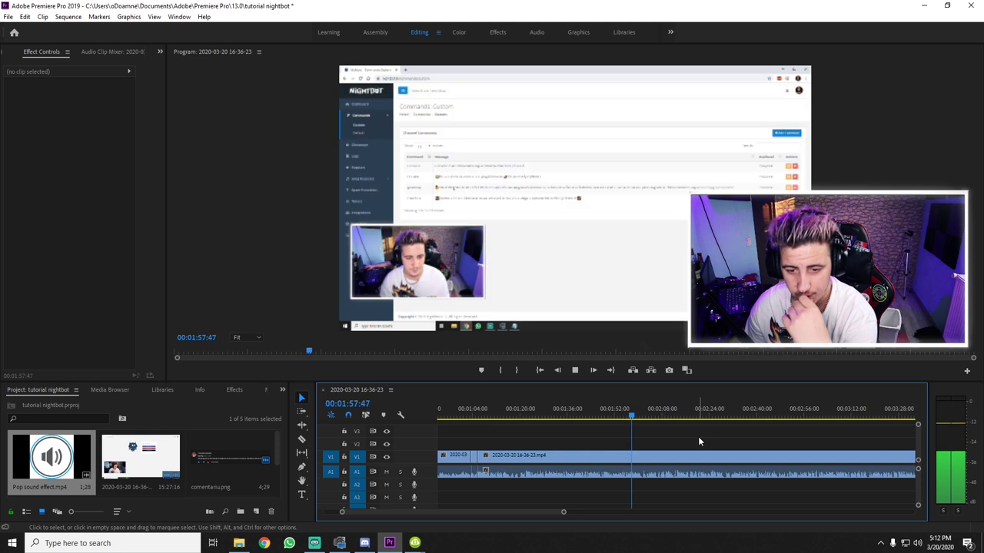
scroll(698, 439, "down", 1)
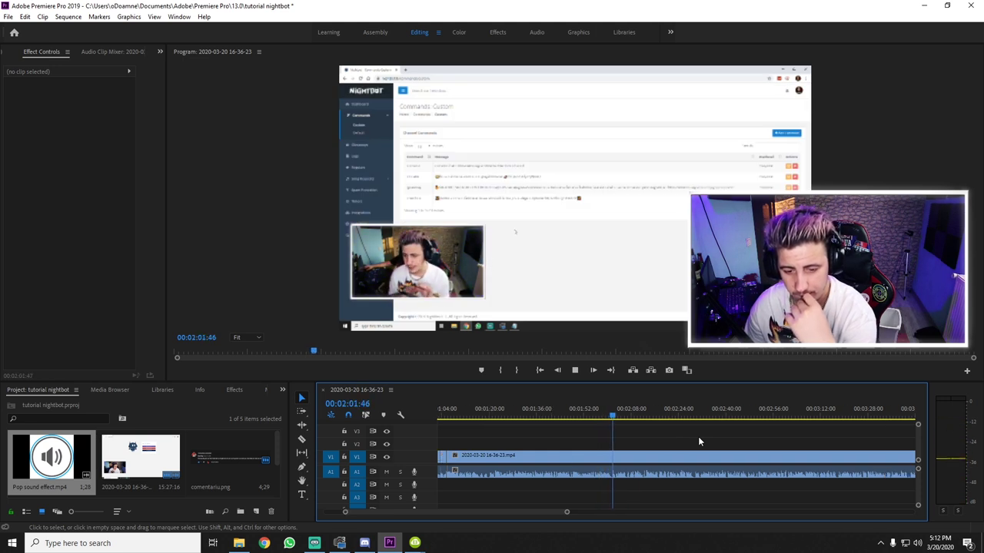
scroll(669, 427, "down", 2)
scroll(591, 434, "down", 2)
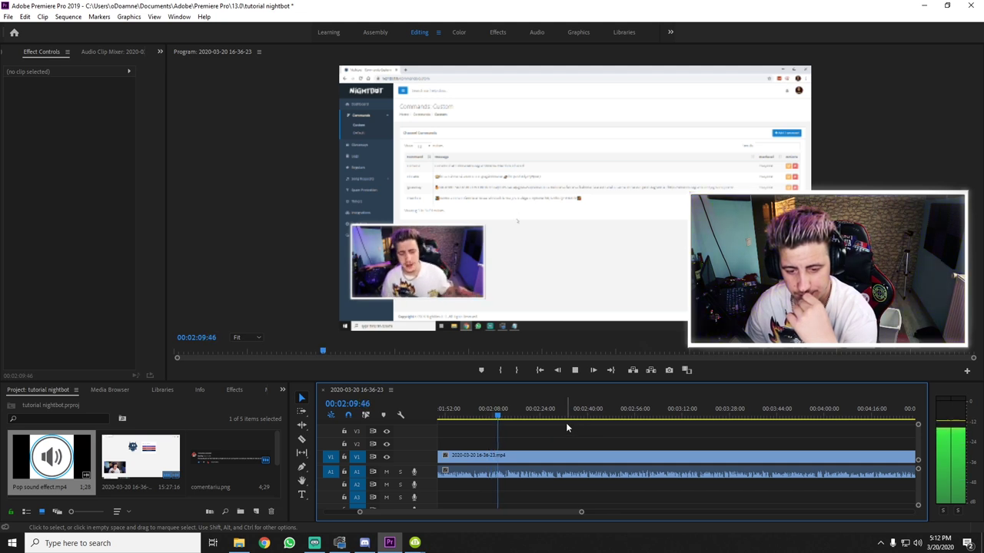
scroll(592, 425, "up", 2)
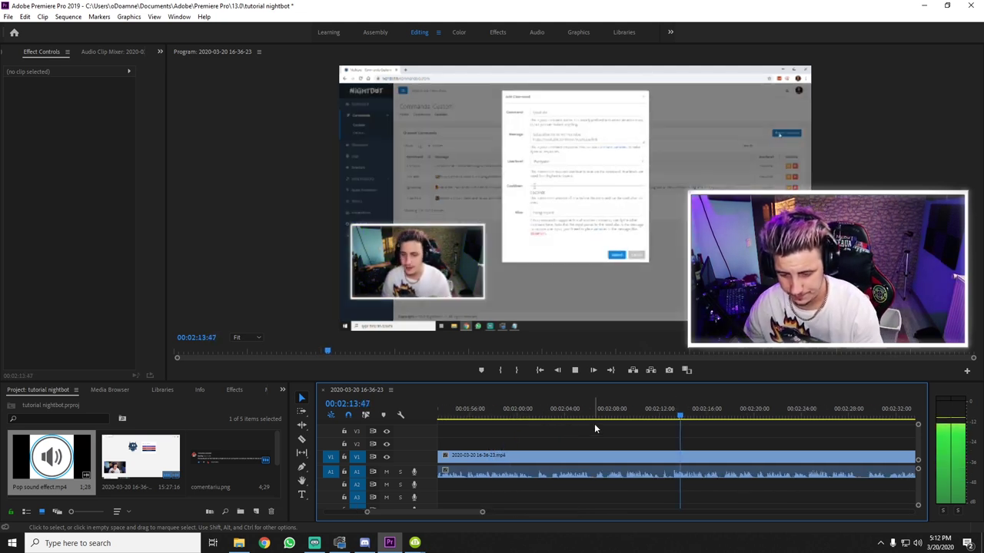
scroll(708, 413, "down", 2)
scroll(710, 416, "down", 1)
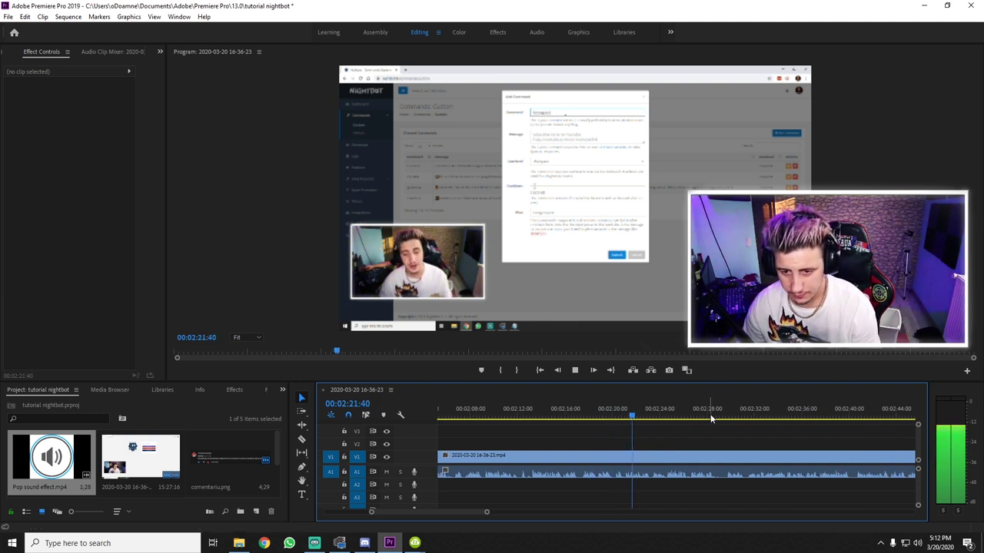
scroll(706, 422, "down", 2)
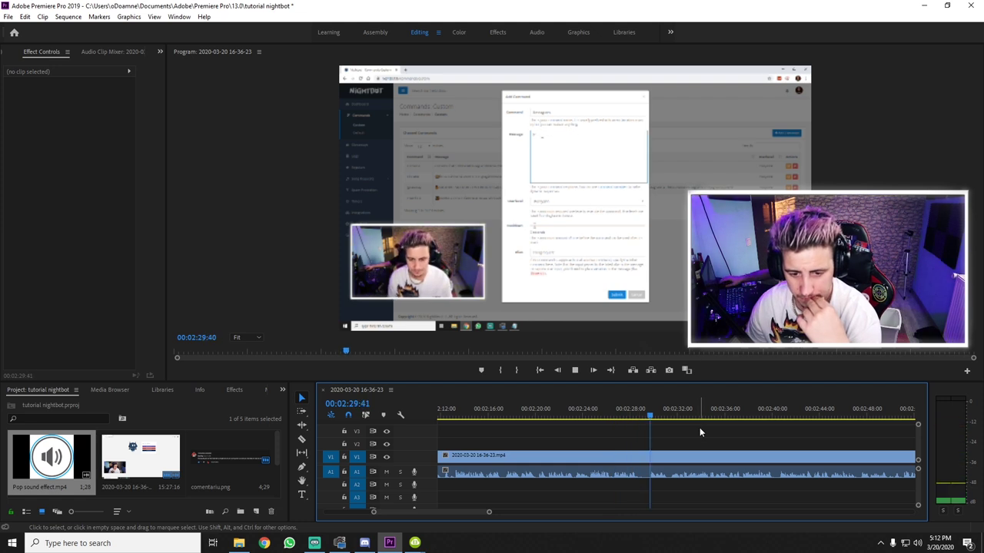
scroll(703, 425, "down", 1)
scroll(697, 420, "down", 2)
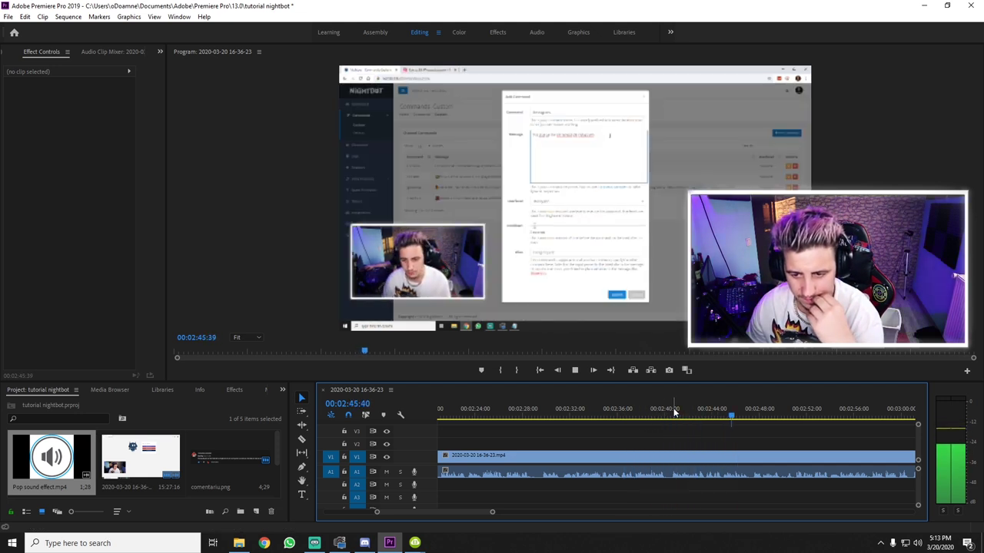
scroll(718, 419, "down", 3)
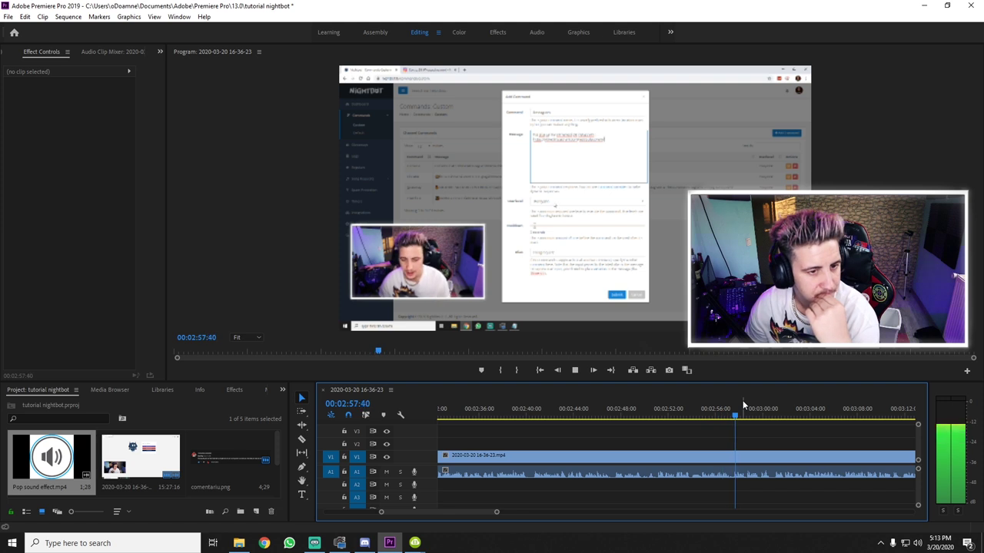
scroll(726, 420, "down", 3)
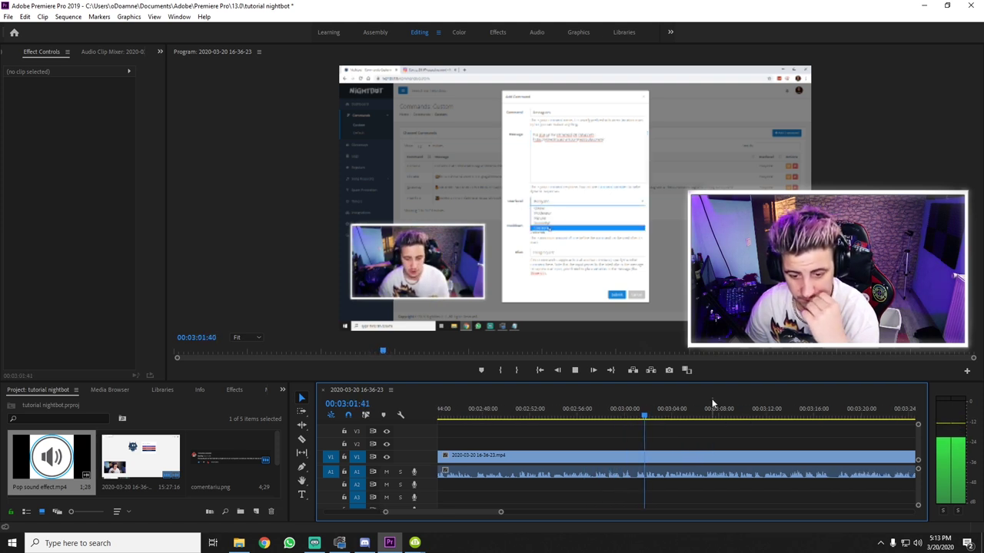
scroll(715, 402, "down", 1)
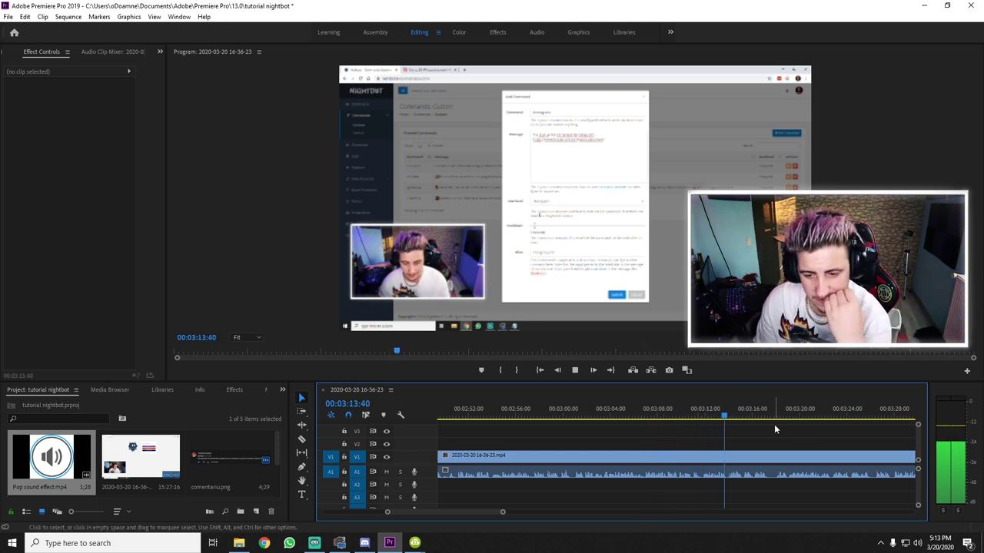
key("equal")
key("equal")
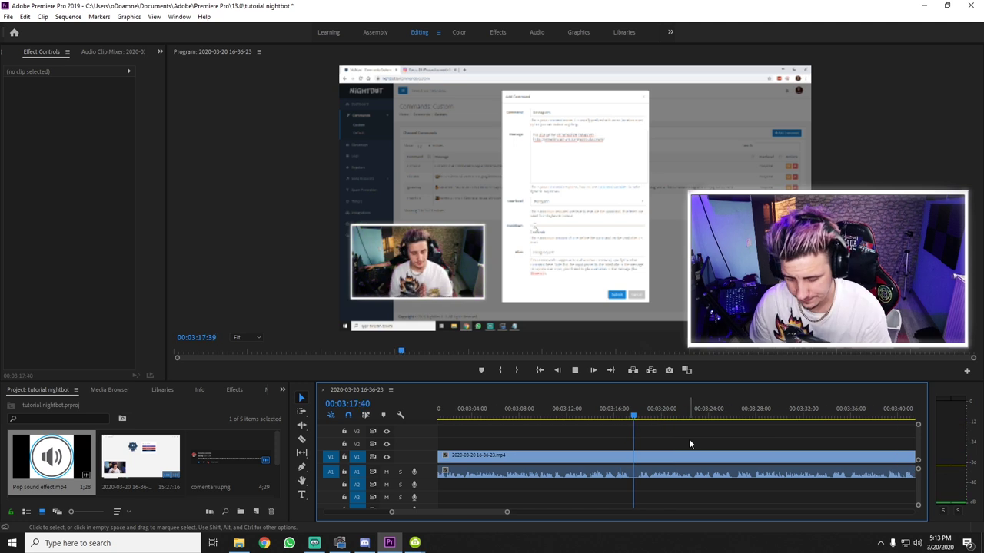
- Cut the clip at about 3:18 and ripple-delete the short piece
key("space")
key("c")
left_click(632, 465)
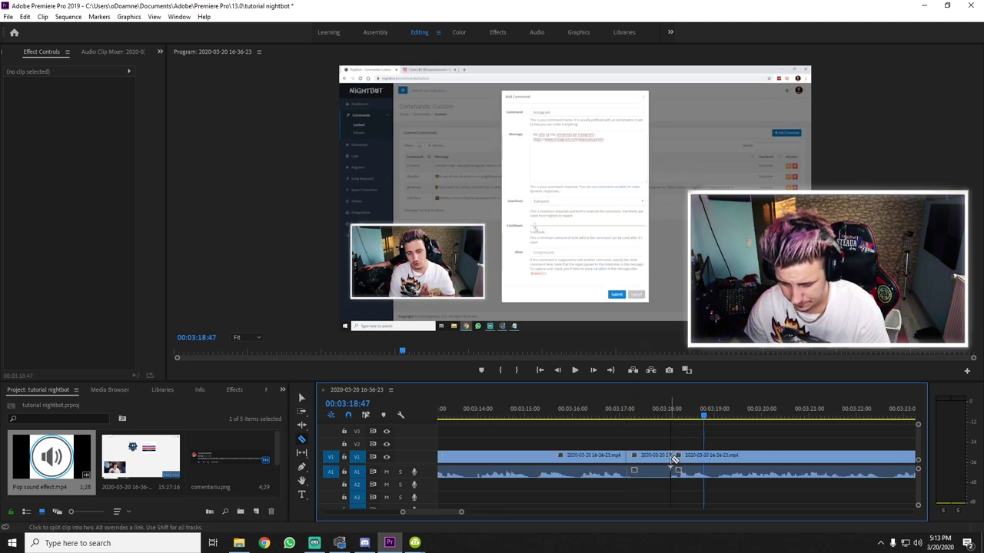
key("v")
left_click(652, 456)
key("shift+Delete")
key("space")
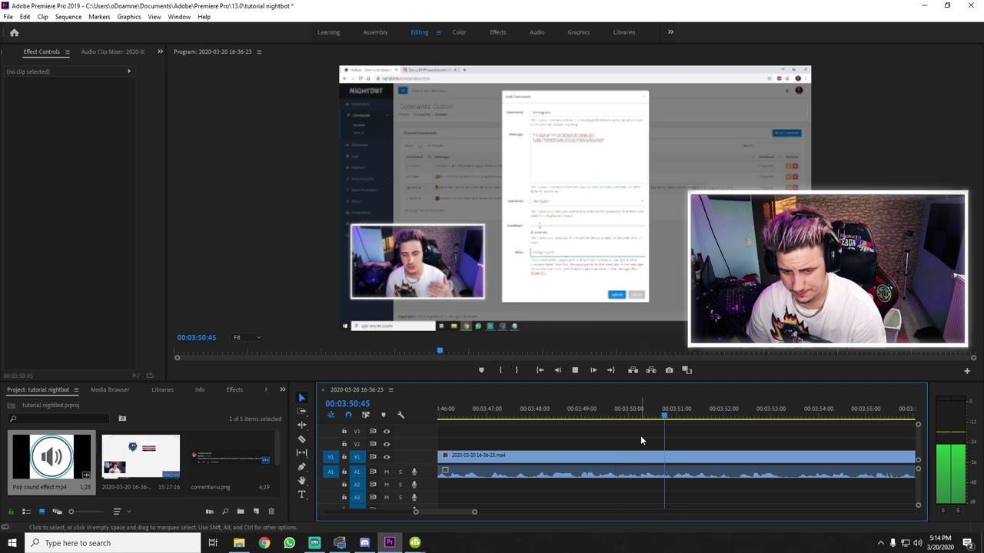
- Split the clip exactly at 4:43:26, replacing a misplaced first cut
key("space")
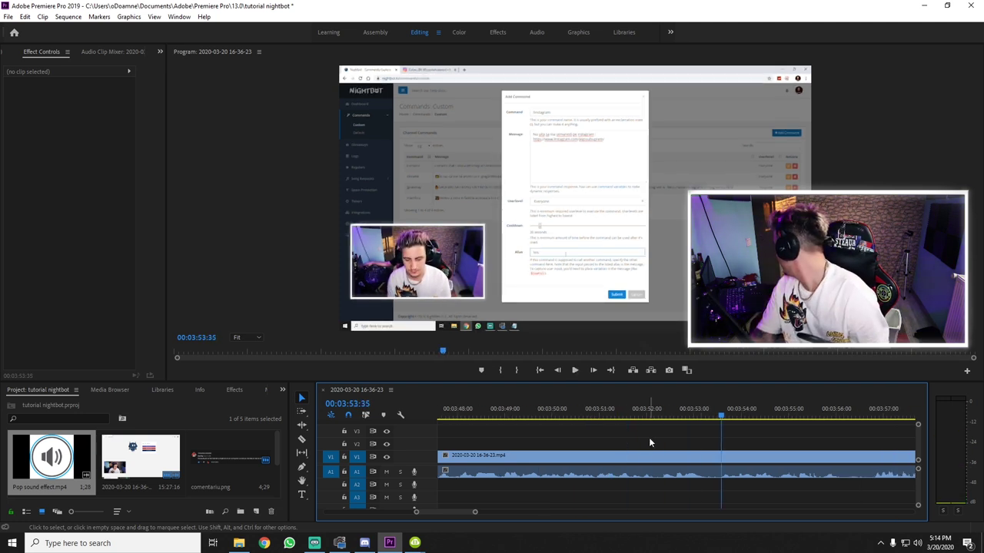
key("space")
key("c")
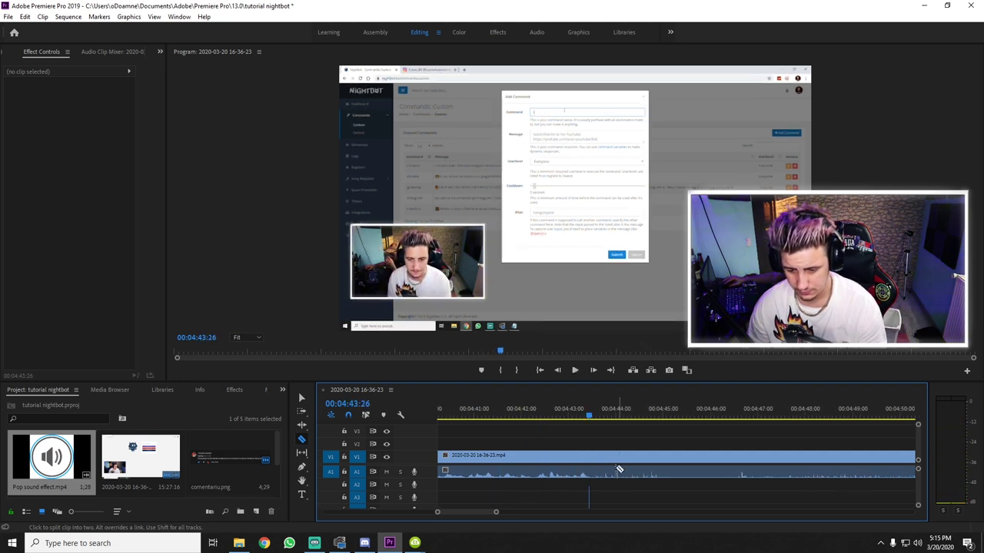
left_click(595, 472)
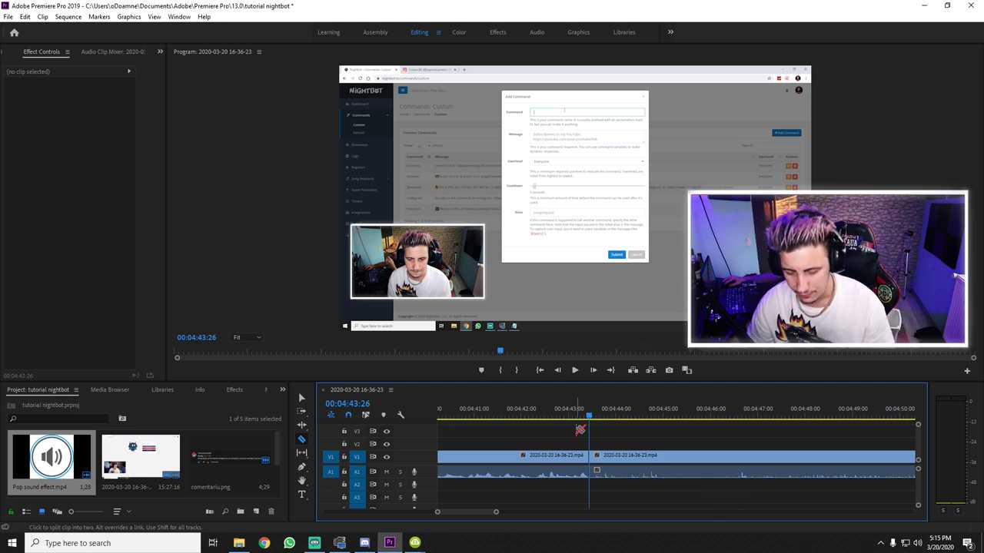
key("ctrl+z")
key("equal")
key("equal")
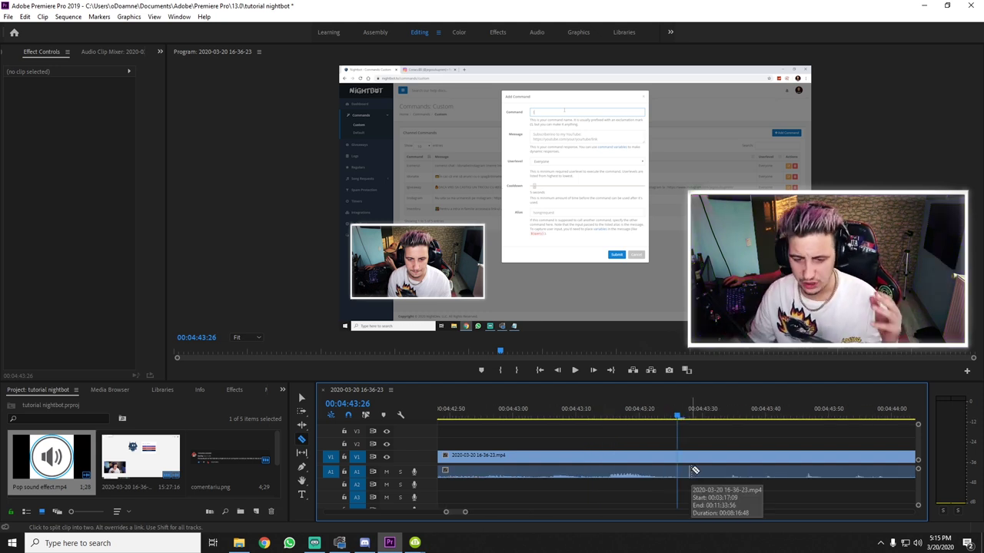
scroll(658, 461, "right", 2)
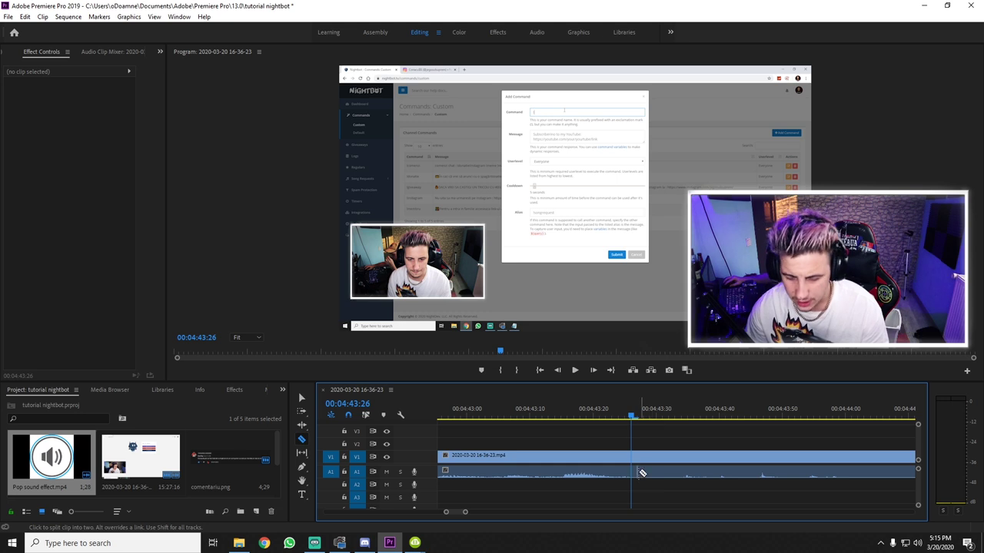
left_click(636, 459)
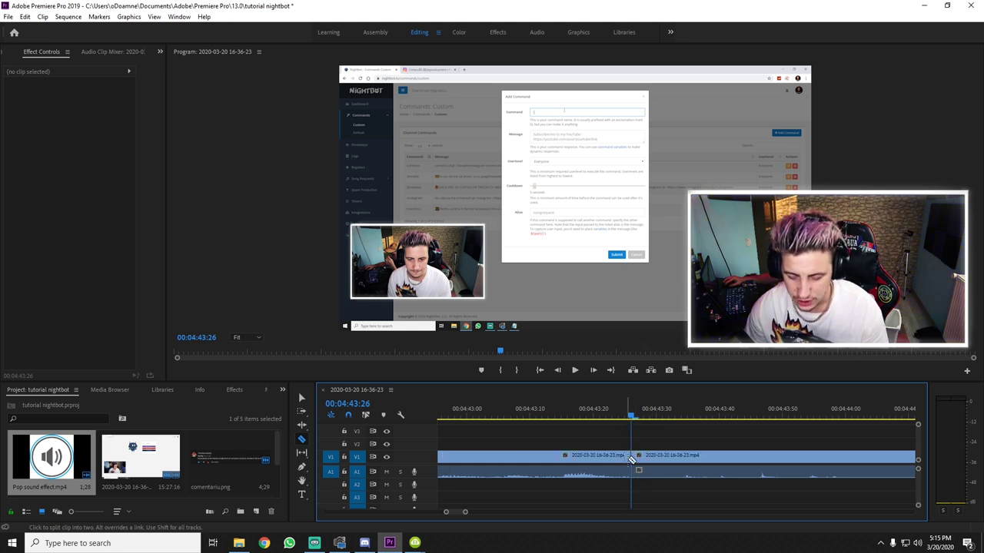
scroll(653, 468, "down", 3)
scroll(677, 476, "down", 3)
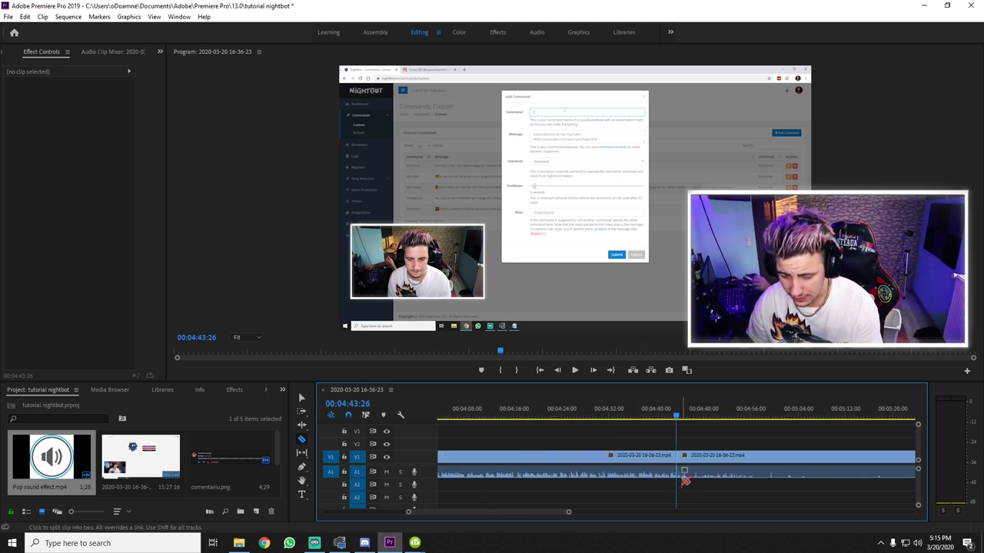
- Split the clip at 5:29 and select the 4:43–5:29 section with its audio
left_click_drag(707, 417, 775, 428)
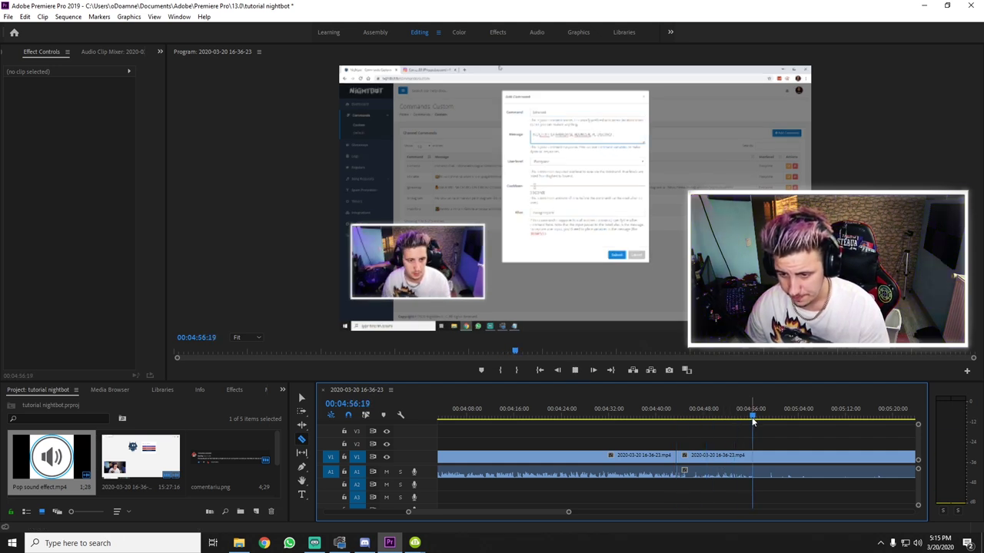
mouse_move(775, 427)
left_mouse_down()
mouse_move(729, 418)
mouse_move(810, 412)
left_mouse_up()
key("space")
key("space")
left_click(831, 418)
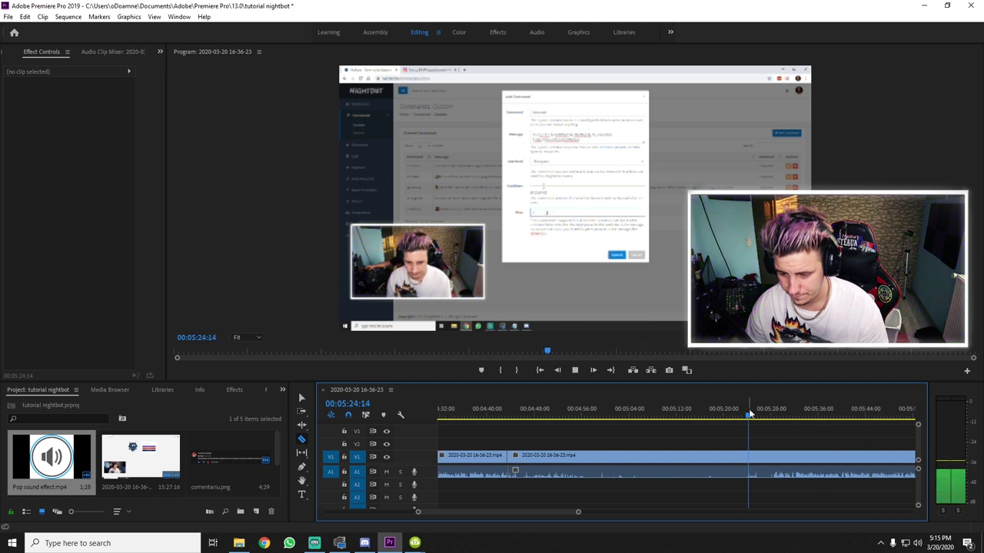
left_click_drag(836, 417, 772, 417)
key("space")
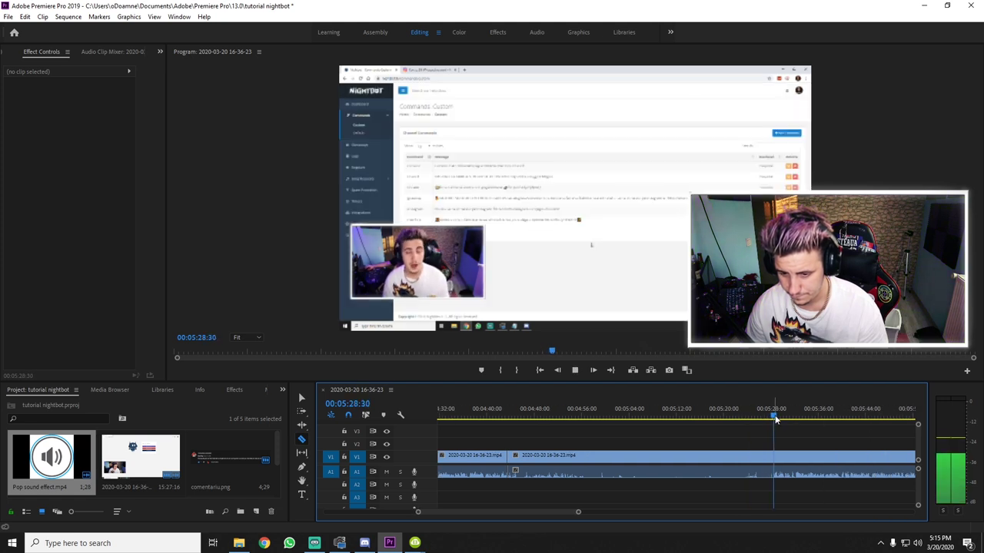
key("space")
key("=")
key("=")
key("=")
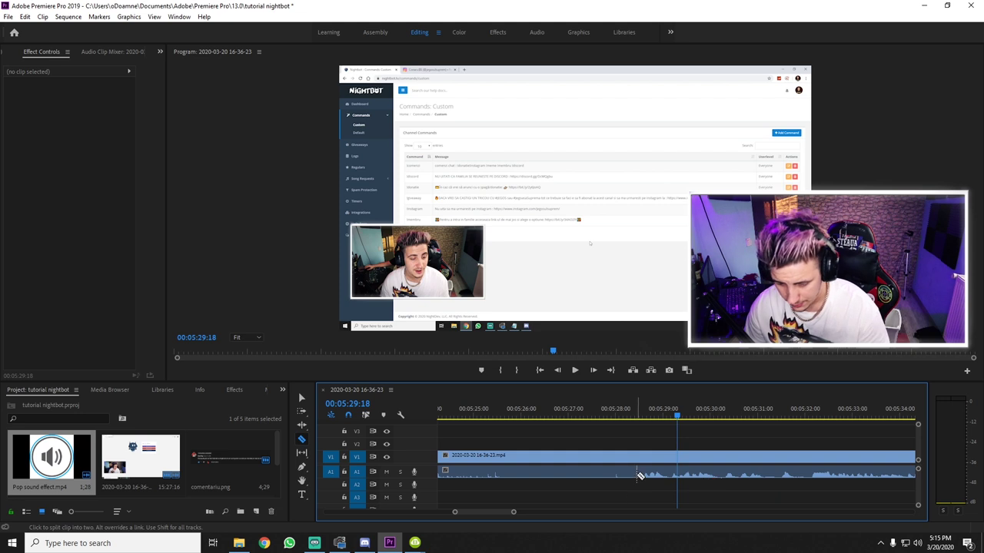
left_click(636, 458)
key("-")
key("-")
key("-")
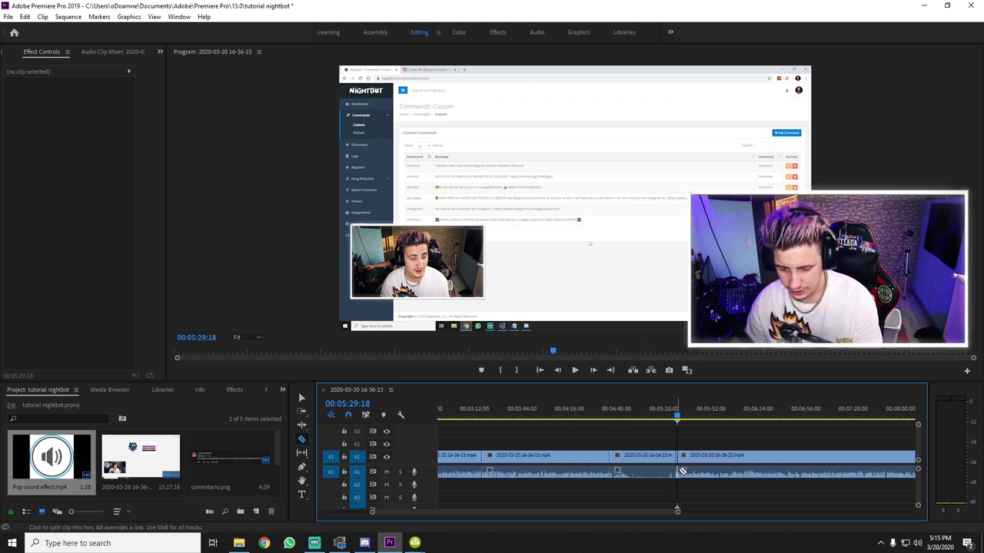
key("v")
left_click(643, 478)
left_click(645, 477)
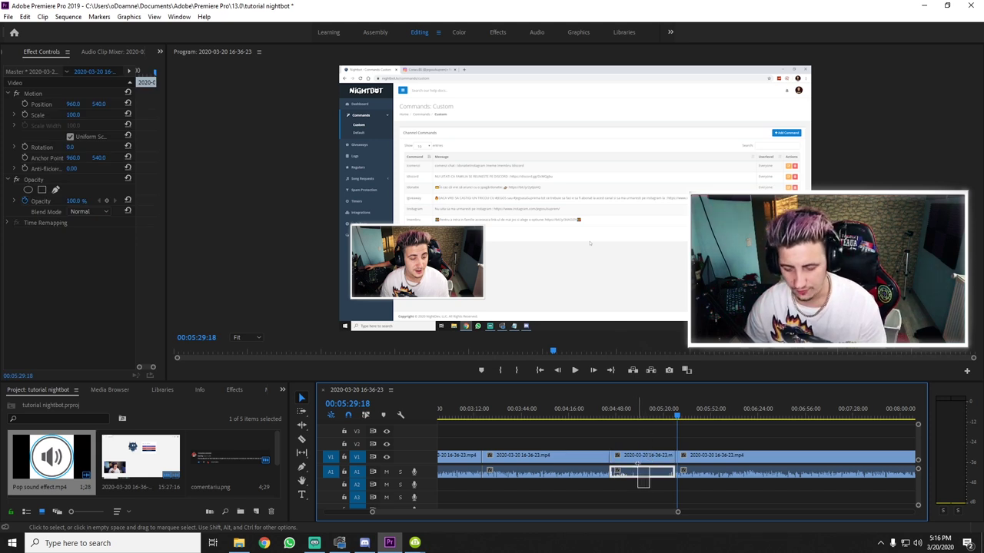
- Speed up the isolated section in Clip Speed/Duration and ripple-delete the gap after it
left_click(636, 484)
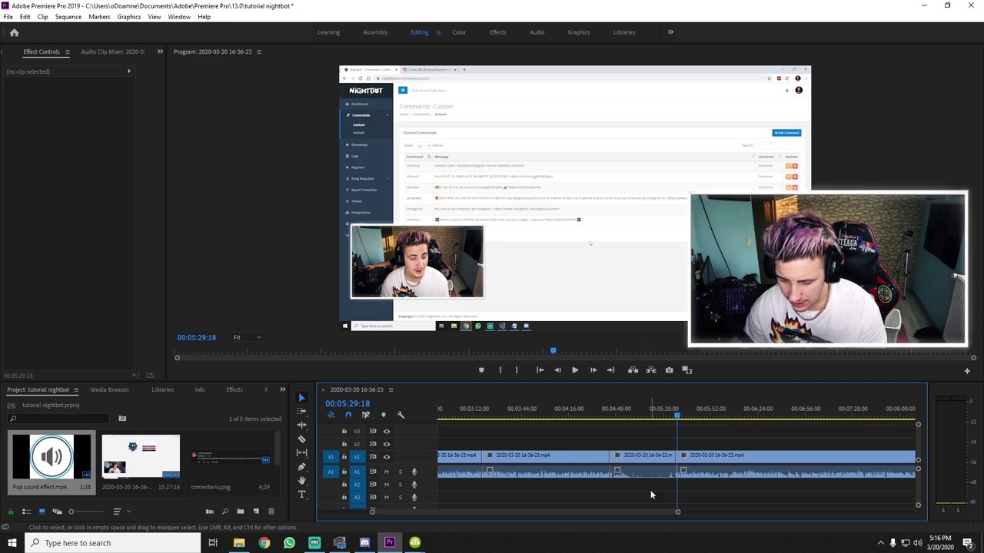
left_click(643, 476)
right_click(638, 459)
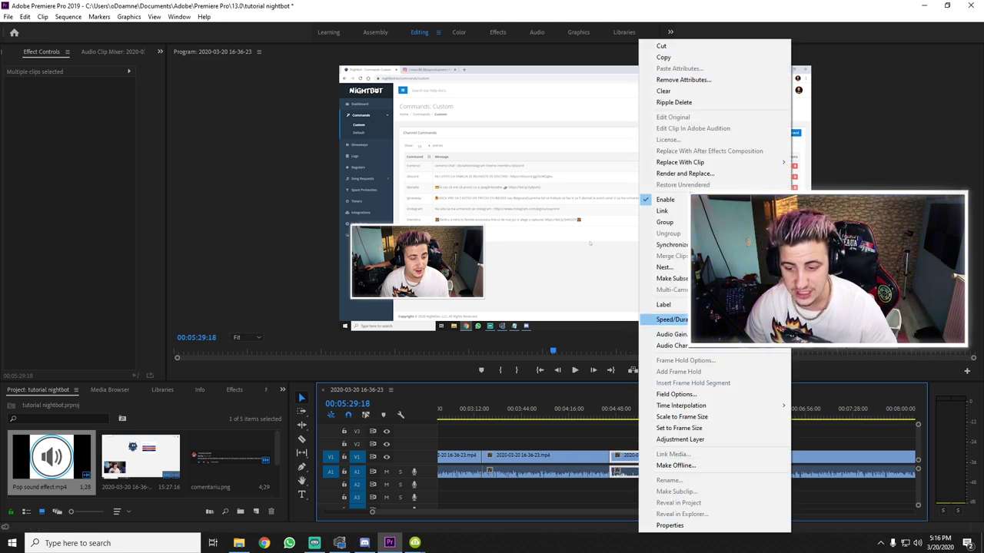
left_click(671, 319)
left_click_drag(640, 205, 727, 184)
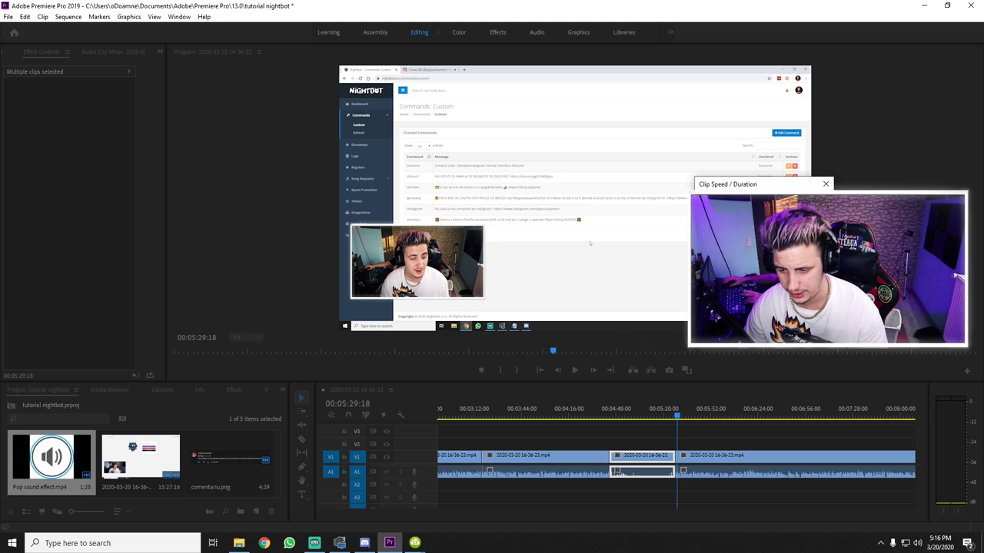
key("Return")
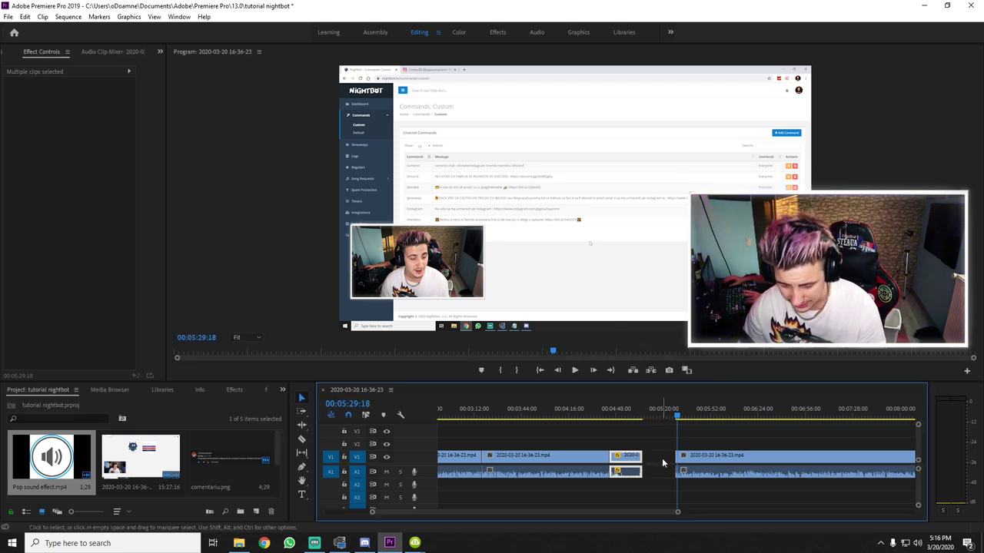
left_click(663, 462)
key("Delete")
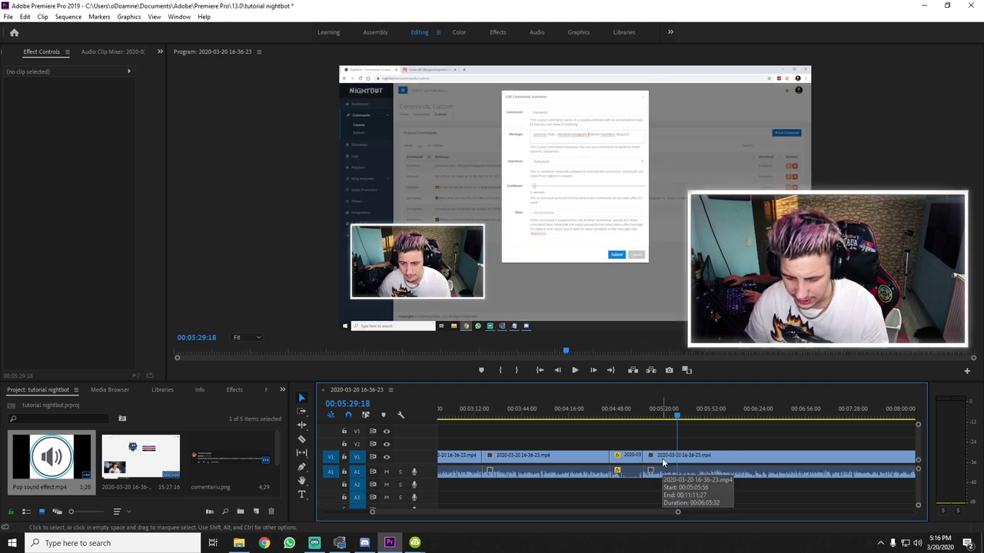
- Play back the sped-up section, then park the playhead at 04:55:00 and select the short clip
left_click(603, 413)
key("space")
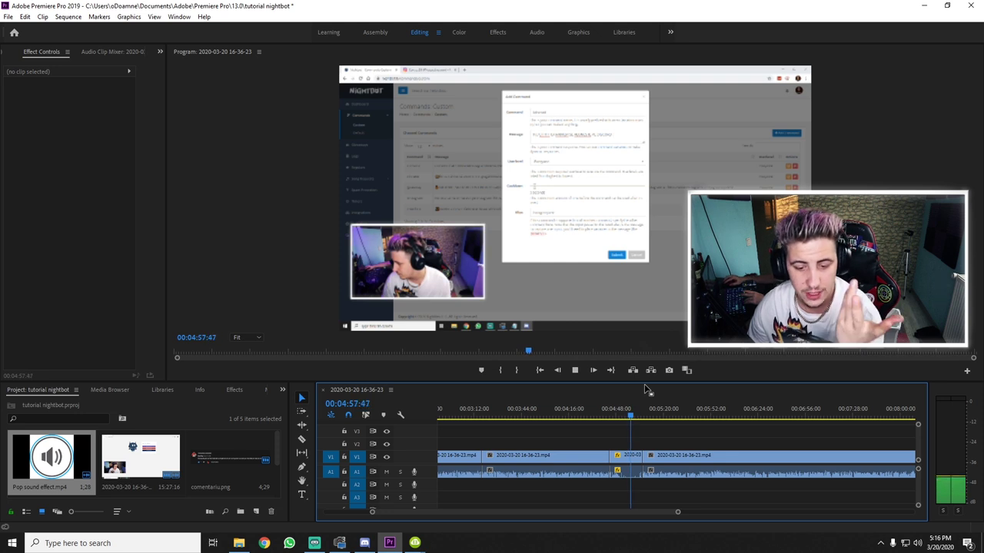
left_click(638, 415)
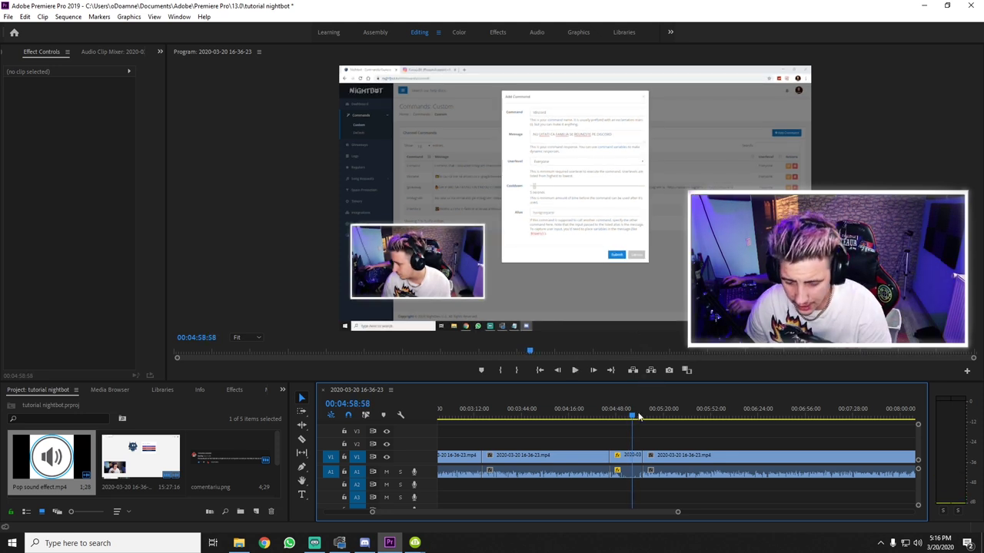
left_click(627, 416)
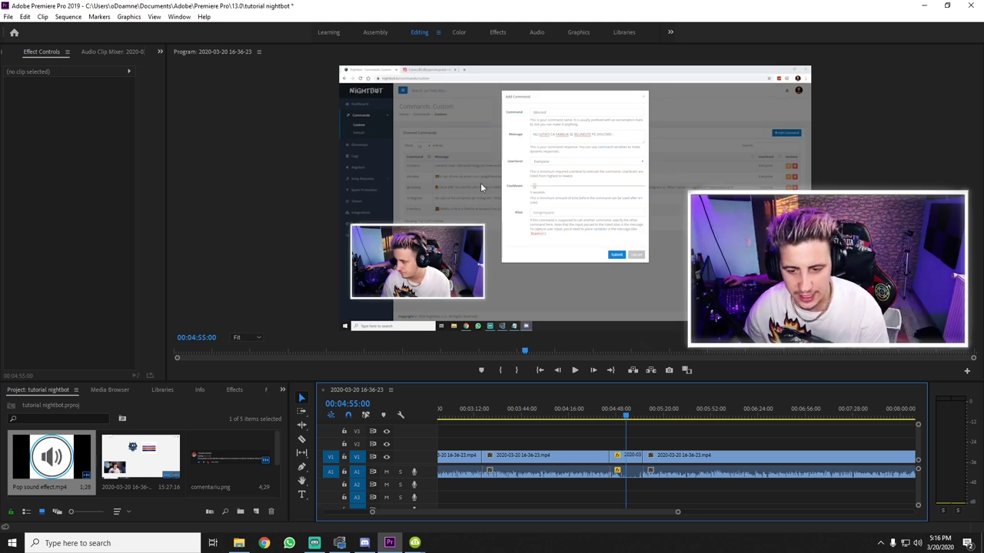
left_click(623, 456)
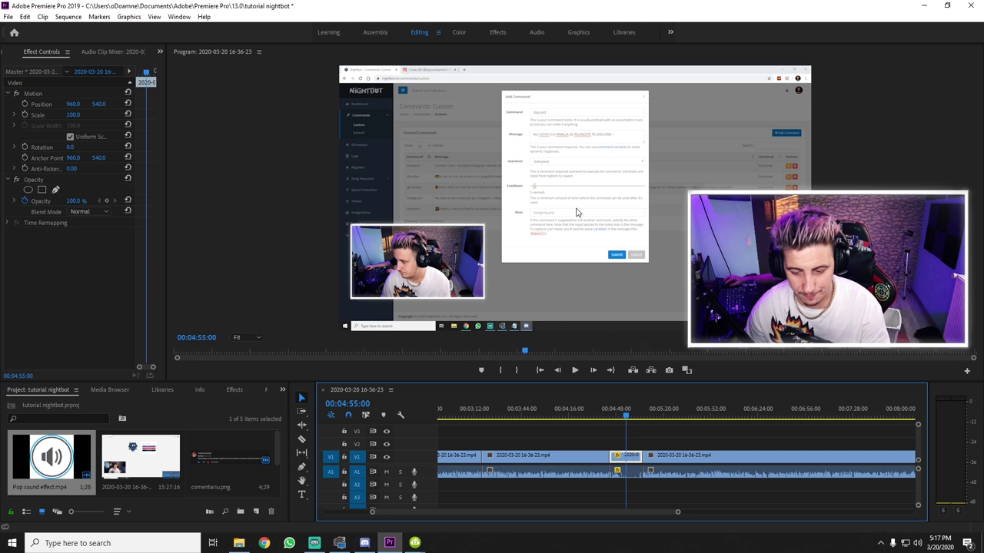
key("t")
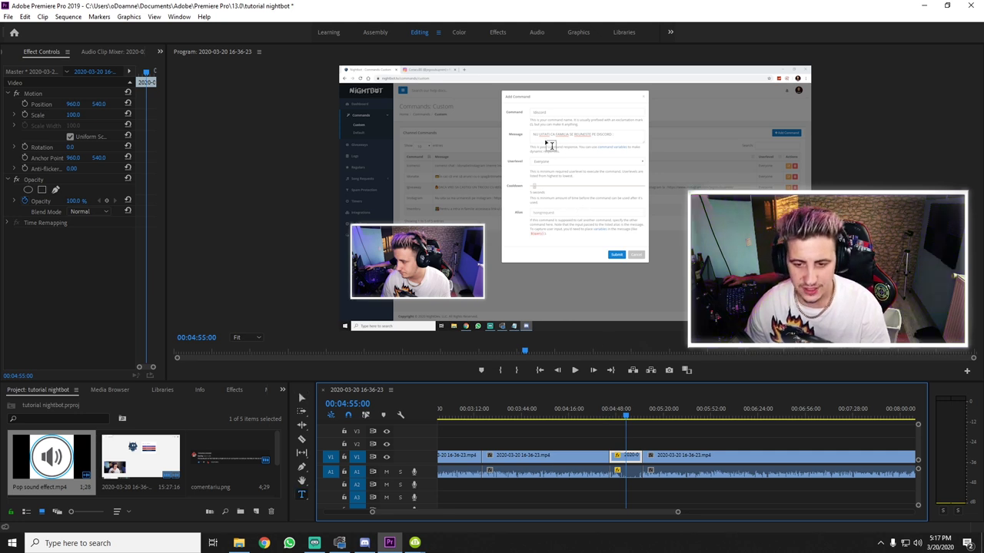
- Add a text overlay reading 'mesaj pe care il vrei link-ul de discord' on the frame
left_click(505, 132)
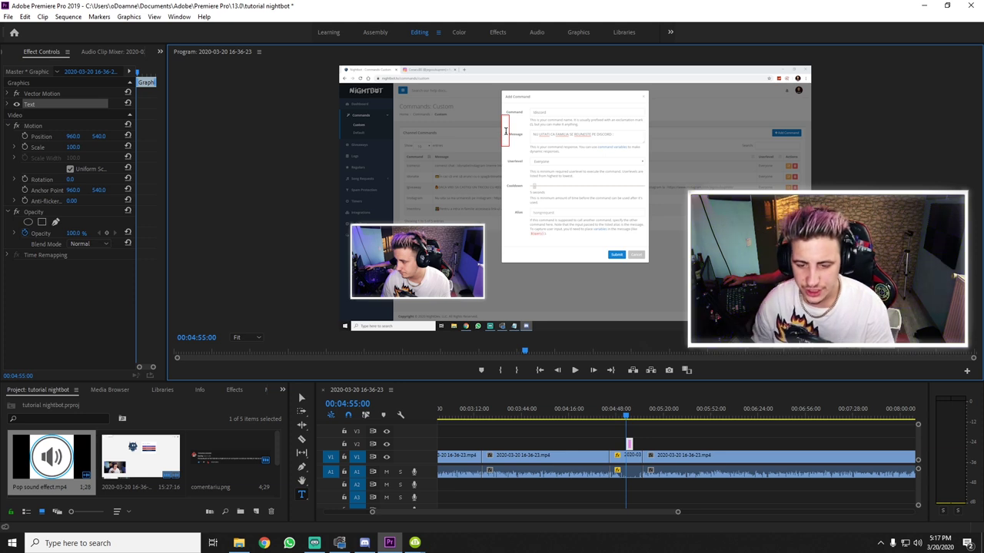
type("mesaj pe care il vrei link-ul de d")
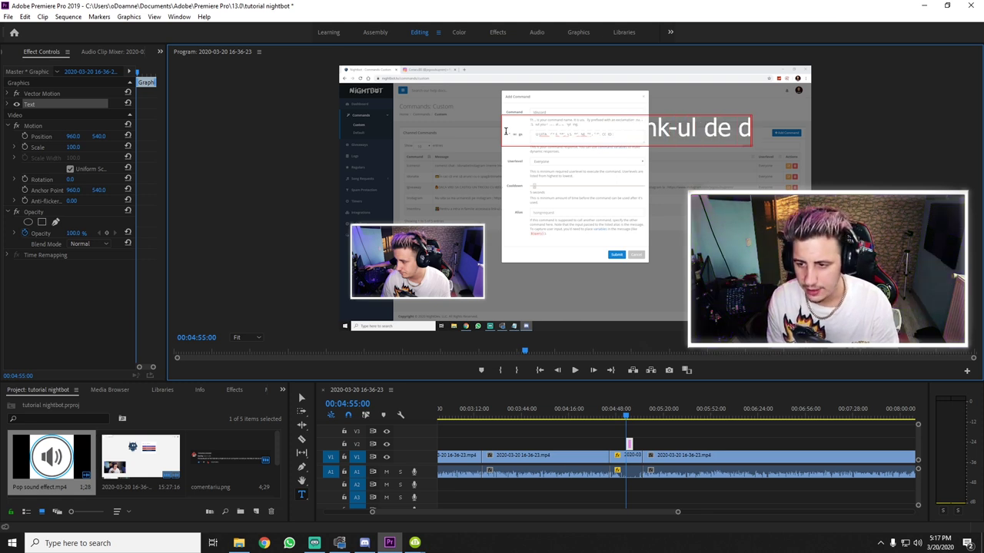
type("iscord")
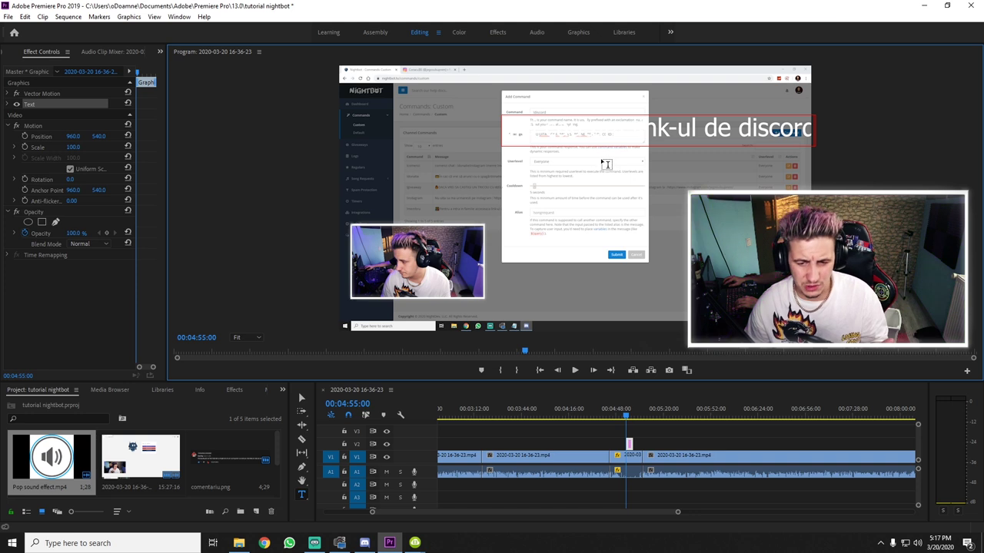
left_click(690, 434)
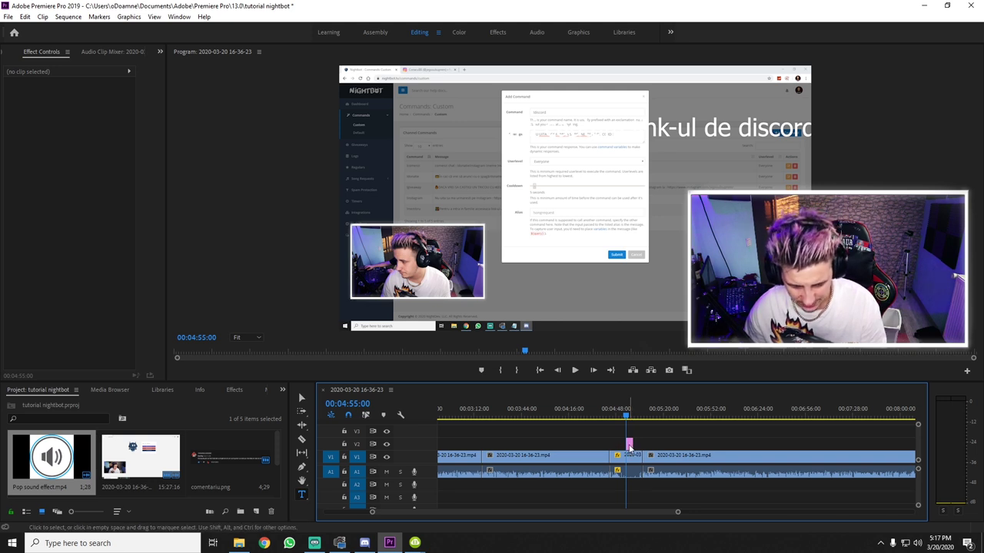
left_click(628, 444)
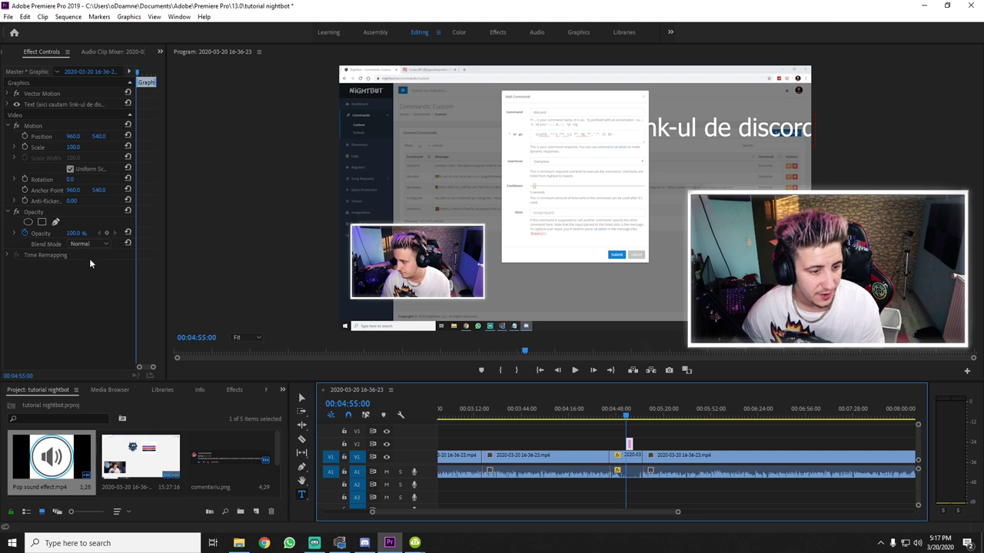
- Scale the text graphic down to about 71% in Effect Controls
left_click(75, 148)
type("85")
key("Return")
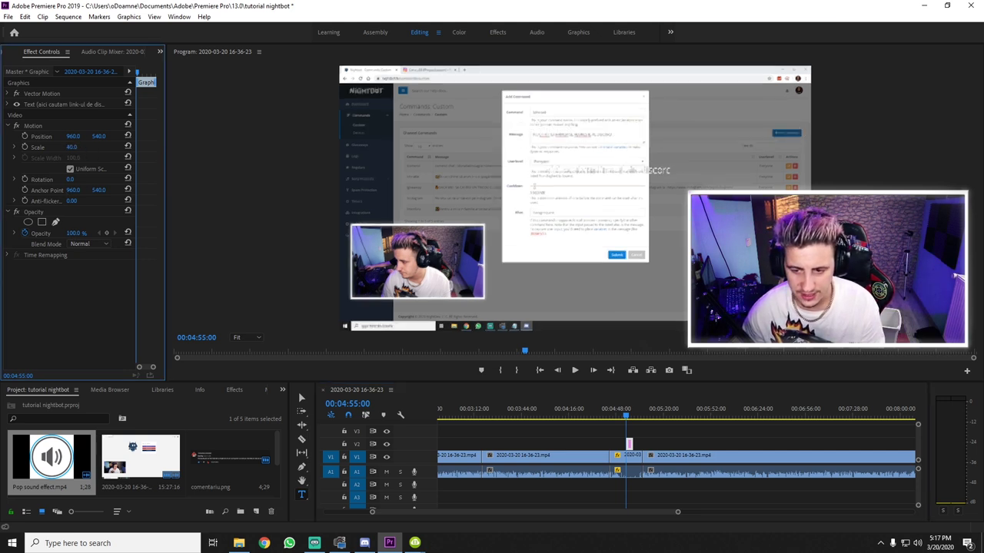
left_click_drag(74, 147, 81, 147)
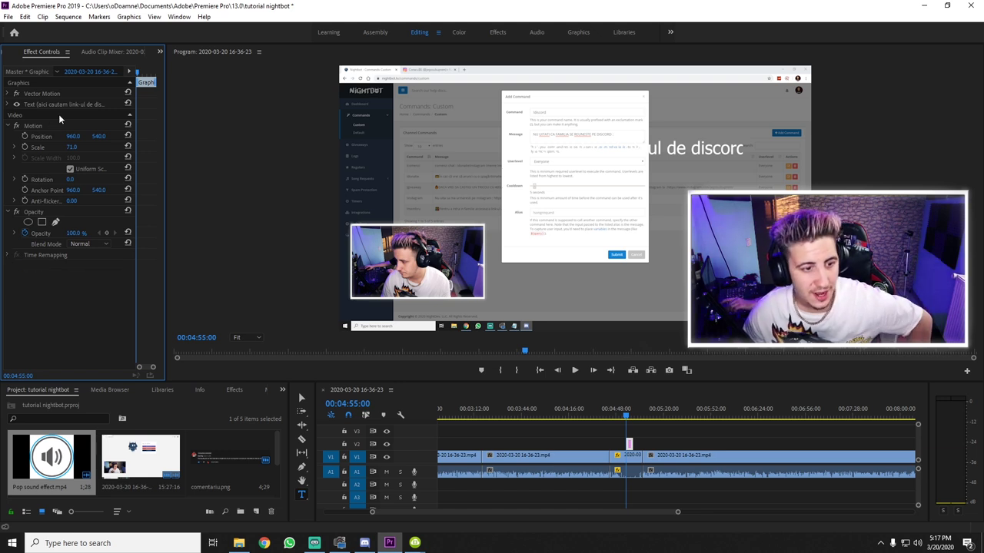
left_click(8, 104)
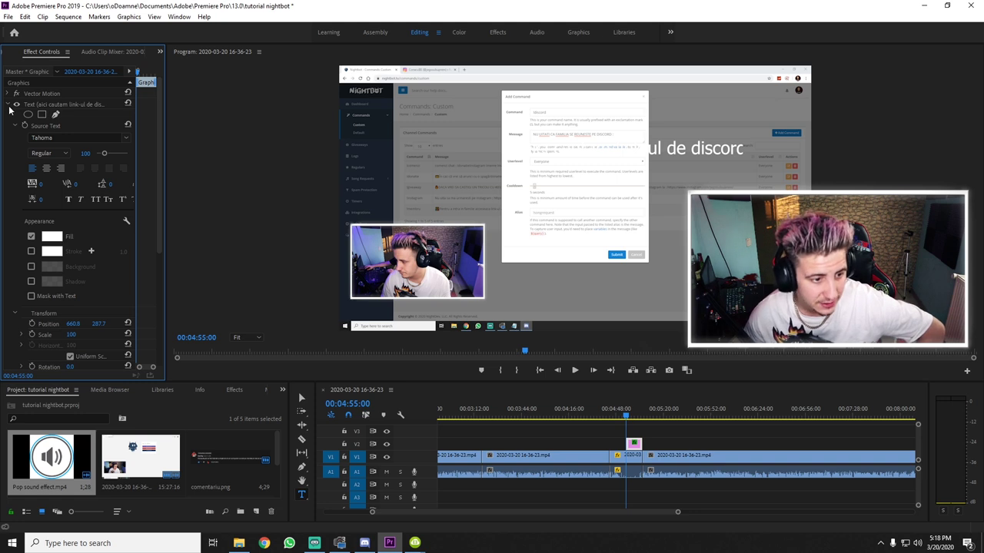
left_click(9, 106)
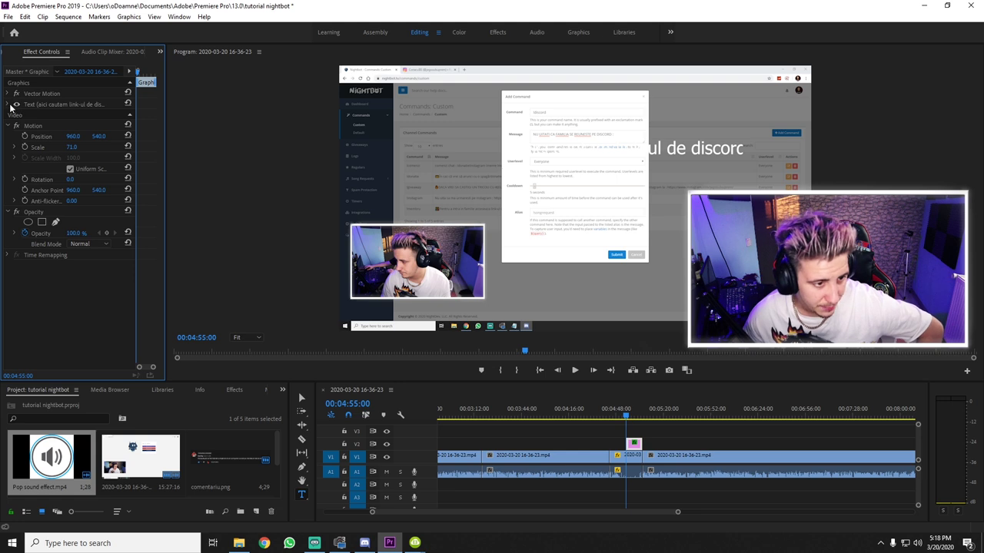
left_click(9, 105)
left_click(621, 170)
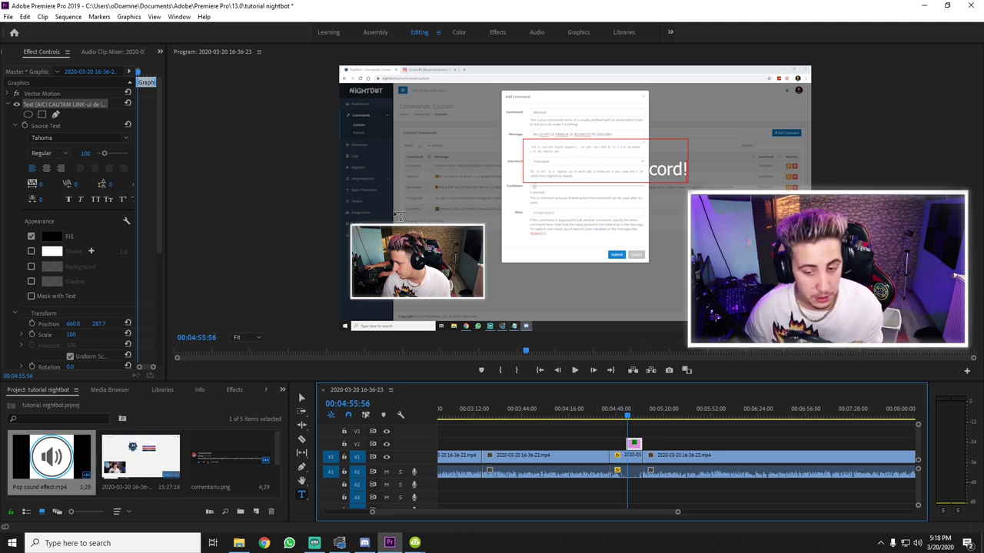
- Add '!' to the end of the overlay text and set its fill colour to black
double_click(627, 165)
left_click(683, 169)
type("!")
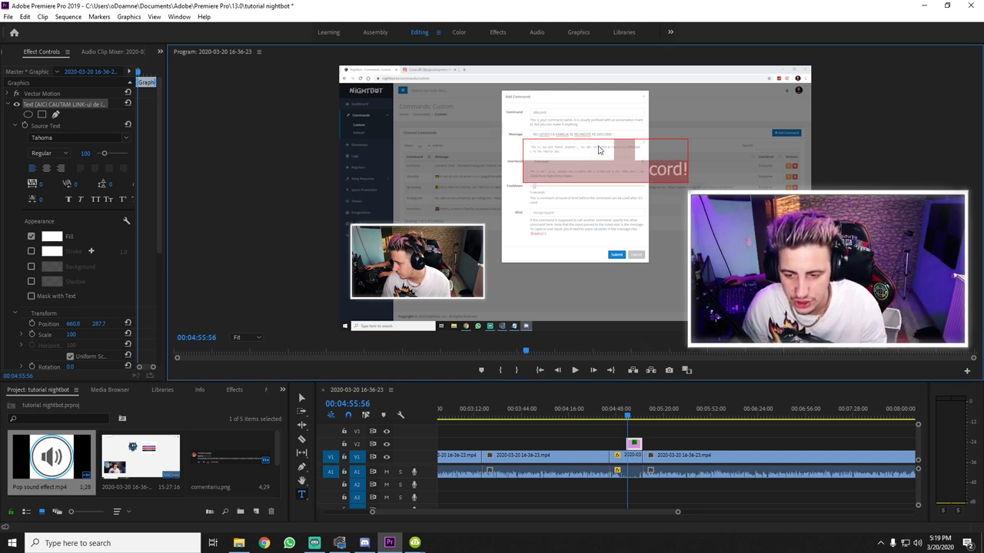
left_click(53, 237)
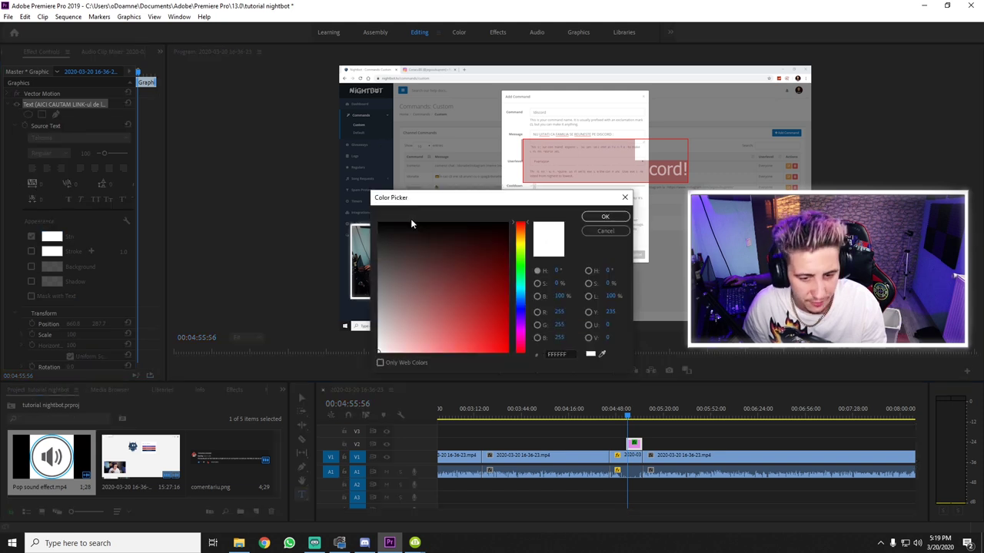
left_click(604, 218)
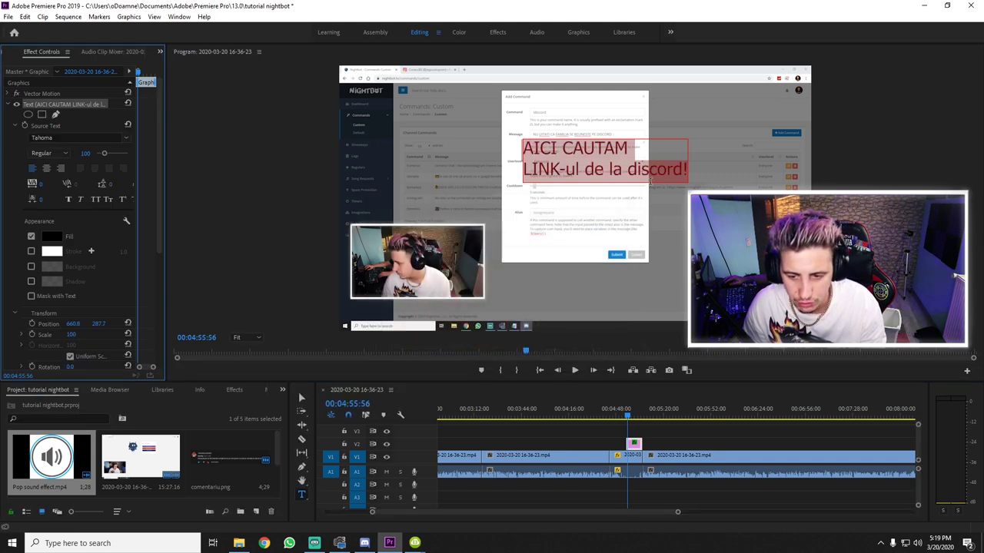
left_click(874, 160)
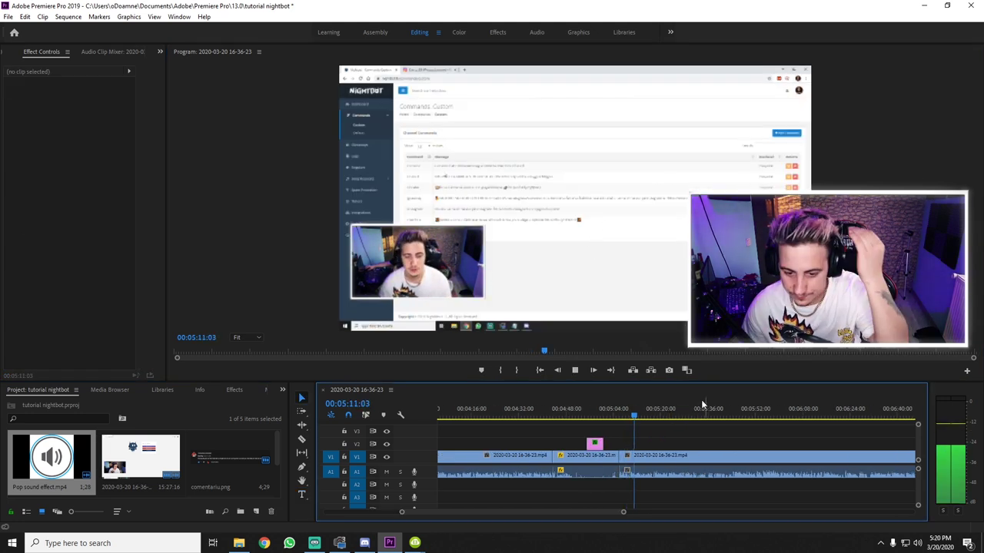
- Move the playhead from 05:31:58 to about 05:42 and play the uncut recording from there
key("minus")
key("minus")
key("equal")
key("equal")
key("equal")
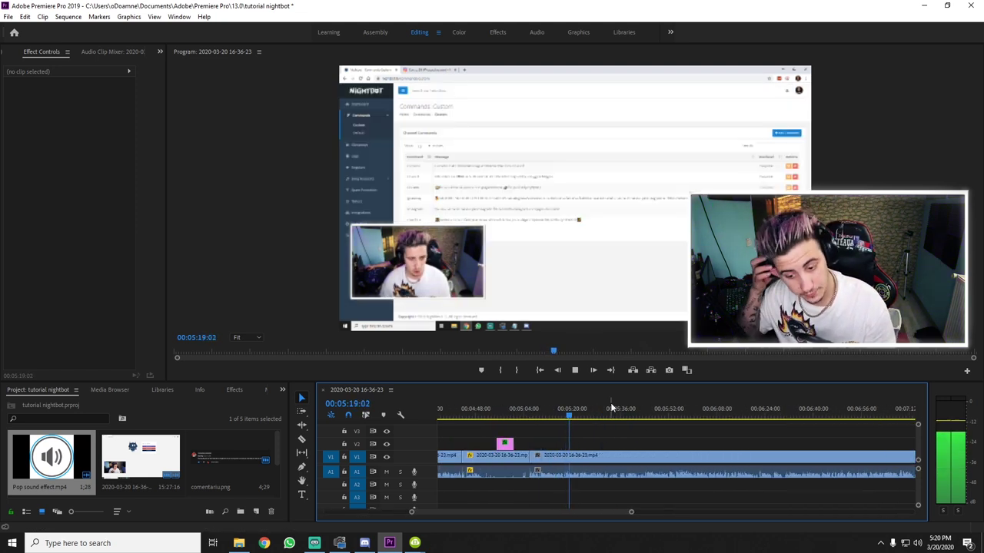
scroll(585, 423, "down", 3)
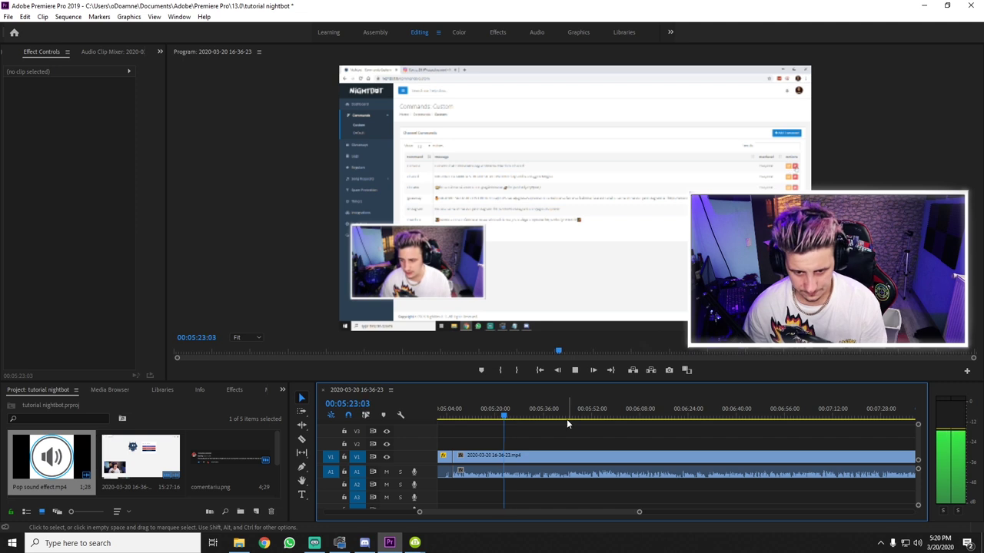
left_click(565, 421)
left_click(528, 418)
left_click_drag(530, 419, 564, 421)
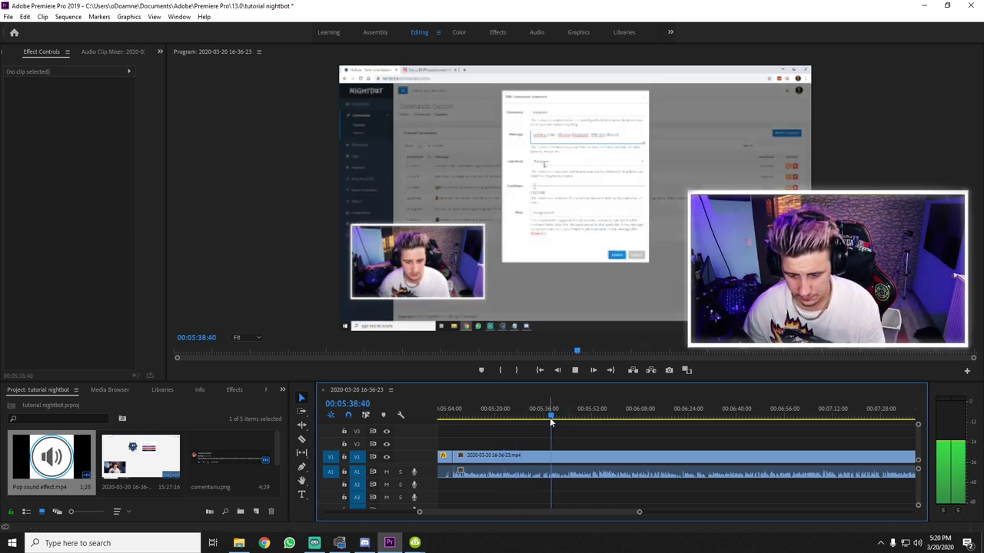
key("space")
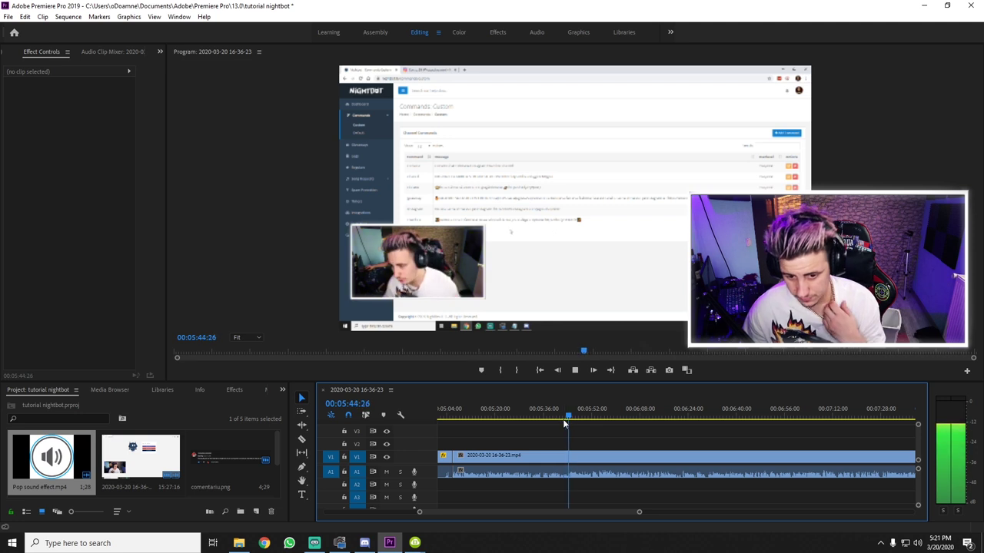
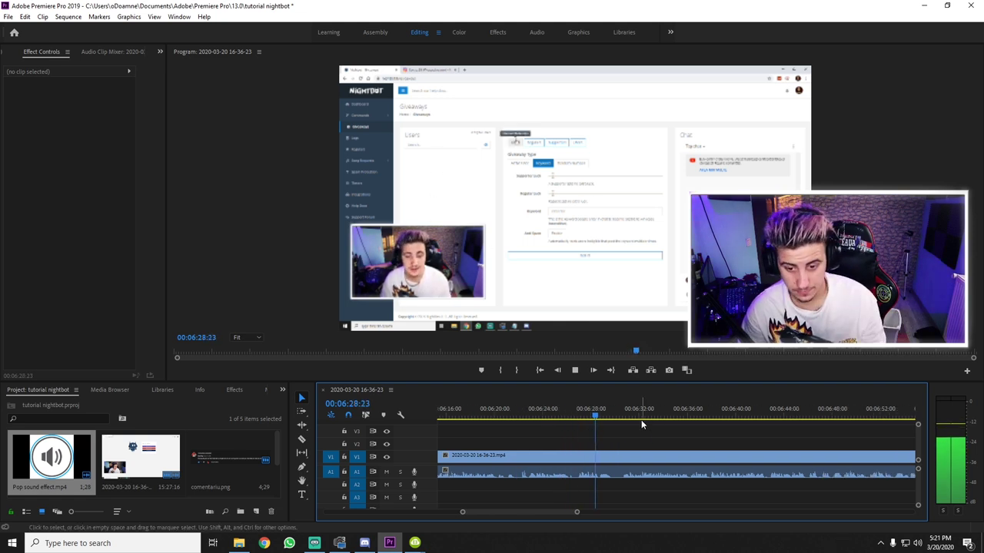
- Rewatch from 06:18 and razor the recording at about 06:29
left_click(549, 410)
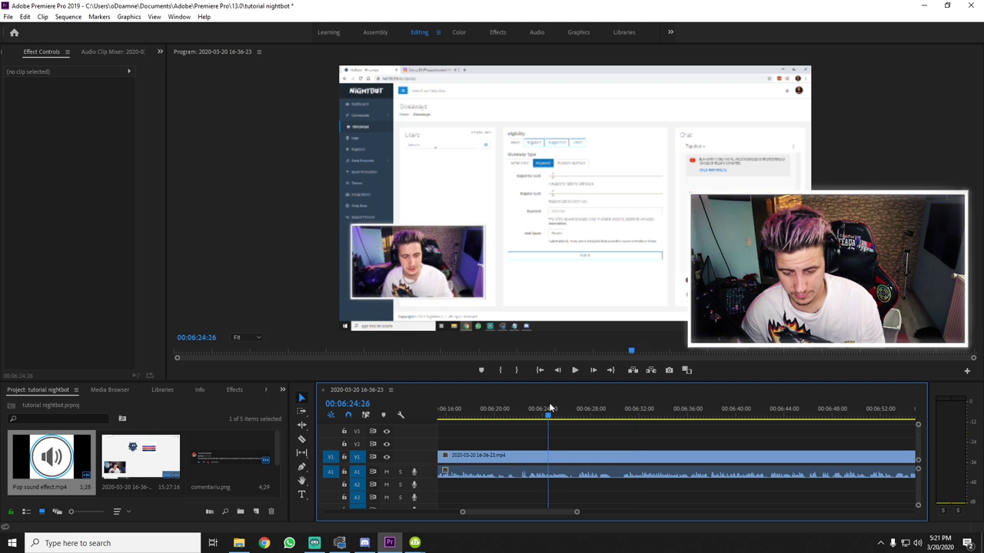
left_click(470, 405)
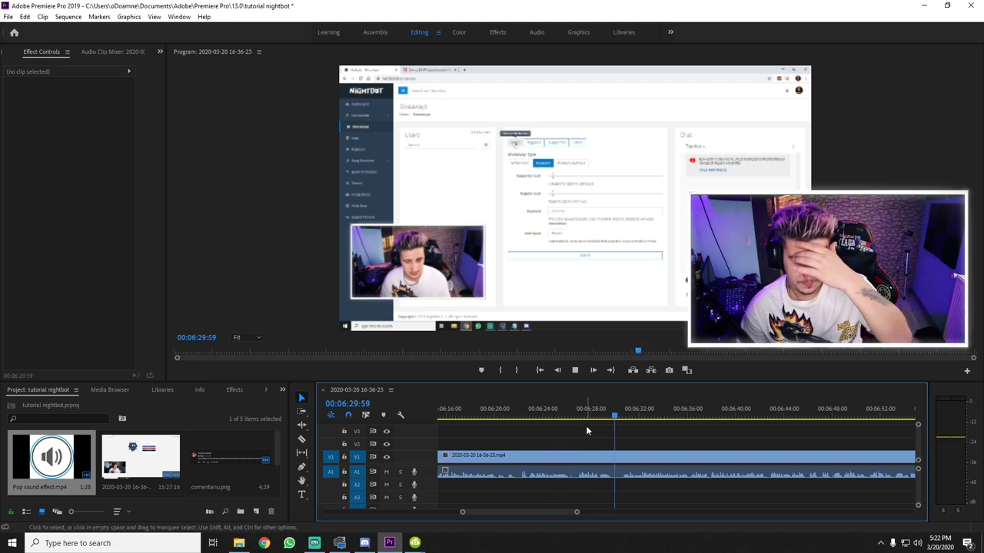
left_click(611, 411)
key("c")
key("v")
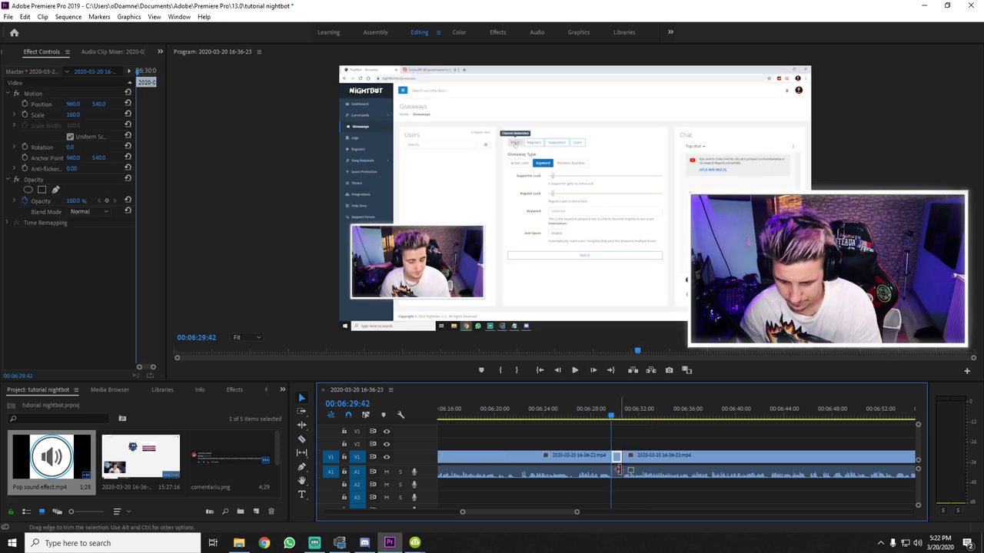
left_click(607, 412)
- Replay around the 06:29 cut with the timeline zoomed in, stopping at 06:39
key("space")
key("space")
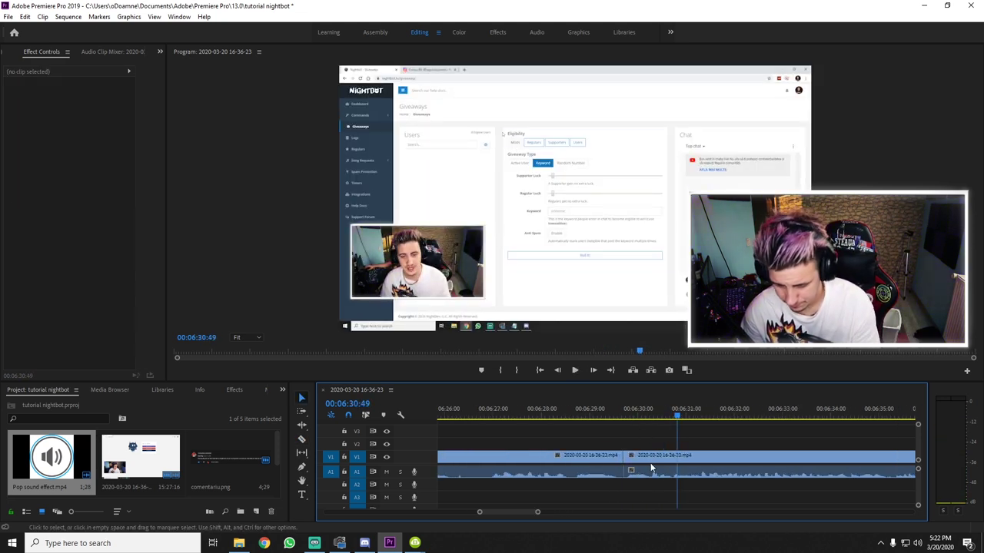
key("equal")
key("equal")
key("equal")
left_click(608, 408)
key("space")
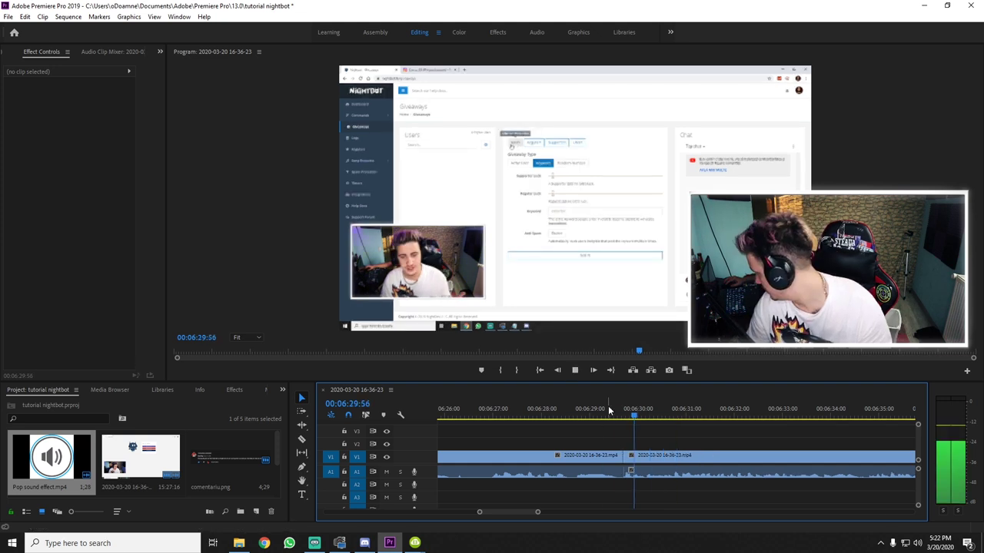
key("minus")
key("minus")
key("minus")
scroll(691, 456, "down", 3)
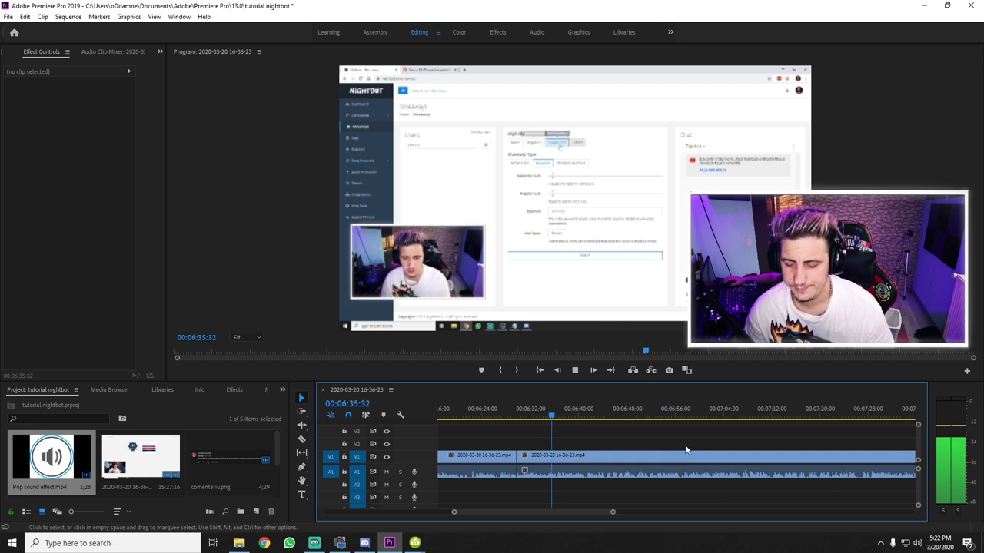
key("space")
key("space")
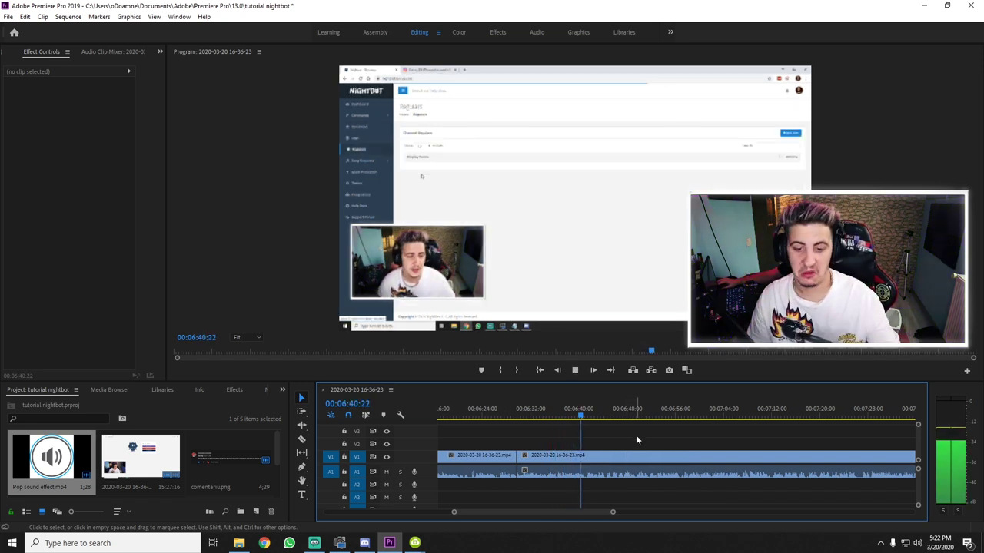
- Scrub forward through the footage from 07:06 to about 07:12
scroll(613, 439, "down", 2)
scroll(607, 438, "down", 2)
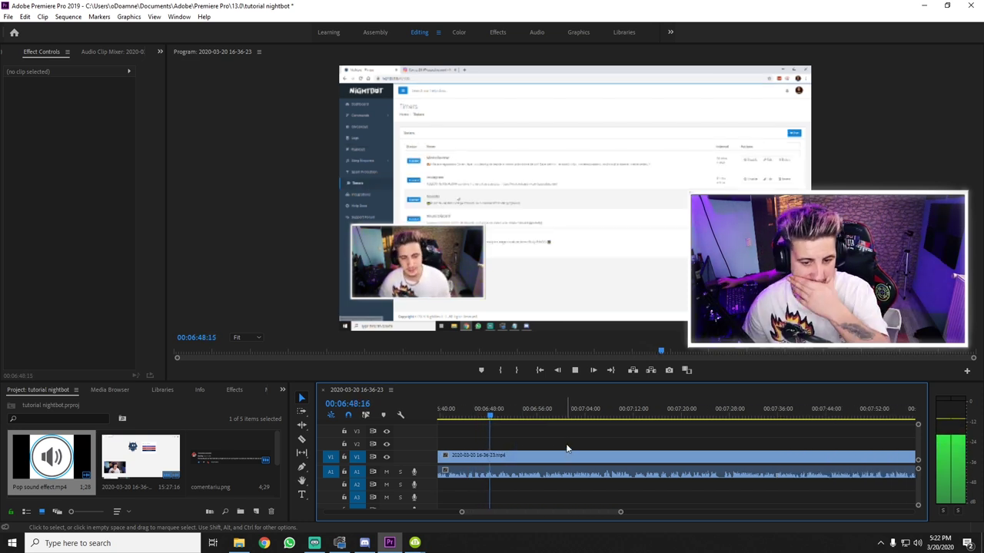
scroll(583, 451, "down", 1)
scroll(582, 452, "up", 6)
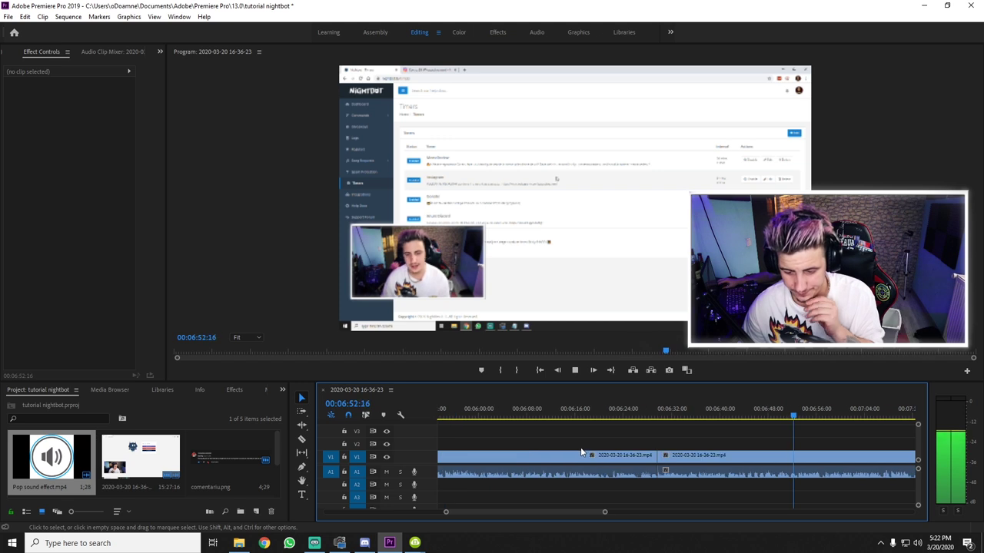
scroll(720, 451, "down", 3)
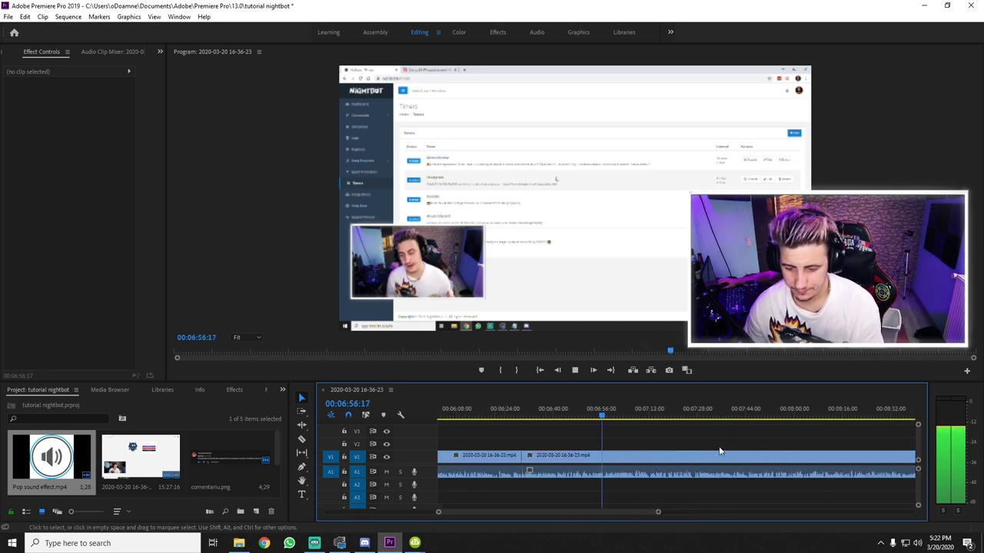
scroll(718, 453, "down", 2)
left_click_drag(561, 410, 574, 413)
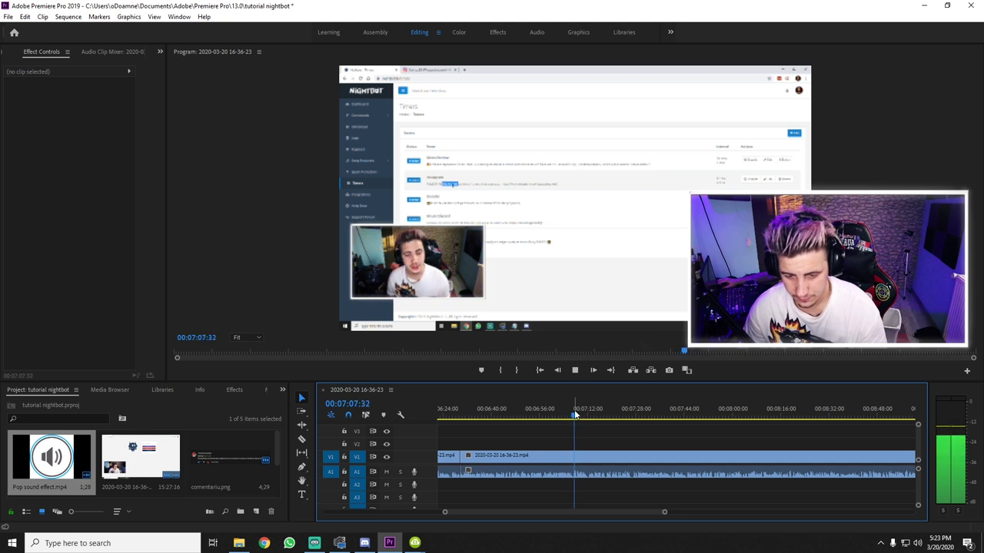
left_click_drag(586, 416, 627, 414)
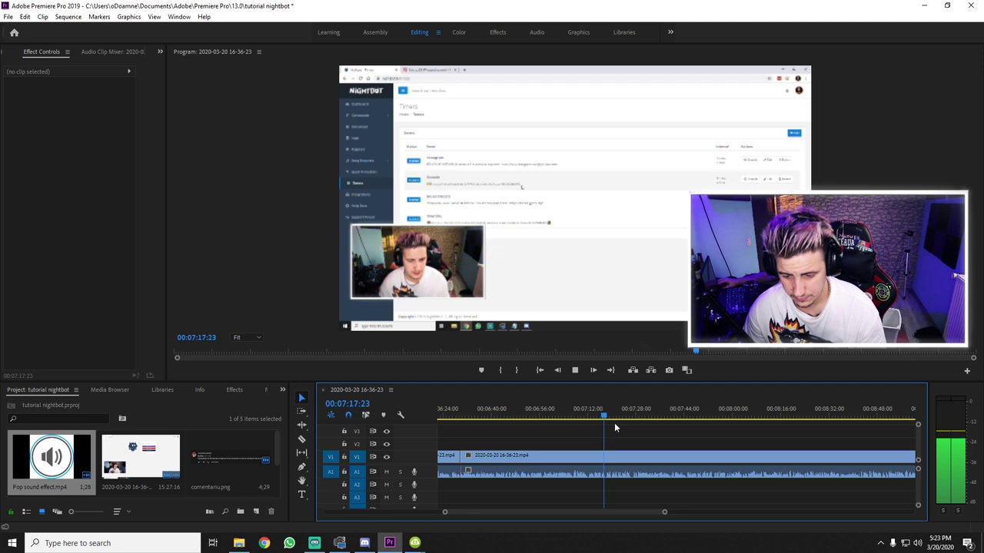
- Split the recording at 07:27 and ripple delete the short unwanted piece
key("equal")
key("c")
left_click(654, 470)
key("v")
left_click(669, 456)
key("shift+Delete")
key("minus")
- Play back from 07:26 to check the ripple edit
left_click(675, 422)
key("space")
scroll(720, 433, "down", 2)
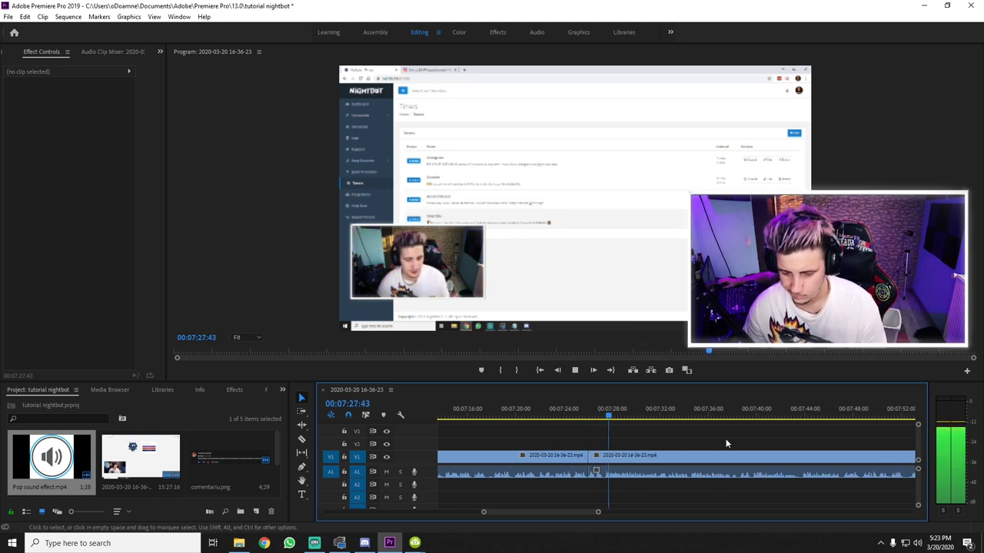
scroll(712, 432, "down", 2)
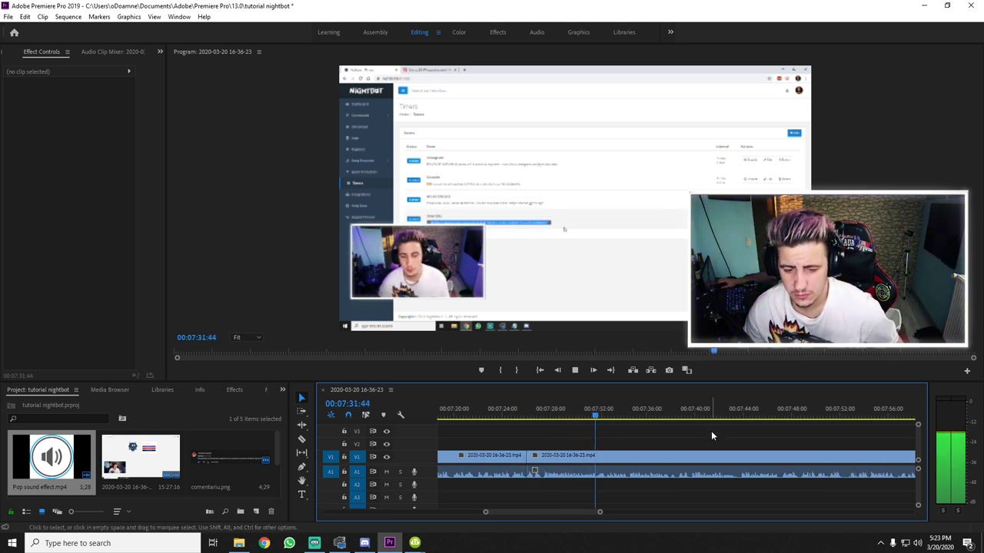
scroll(721, 420, "down", 2)
- Scrub through the footage from 07:42 to 08:07, then resume playback from 08:25
left_click_drag(616, 407, 682, 411)
key("space")
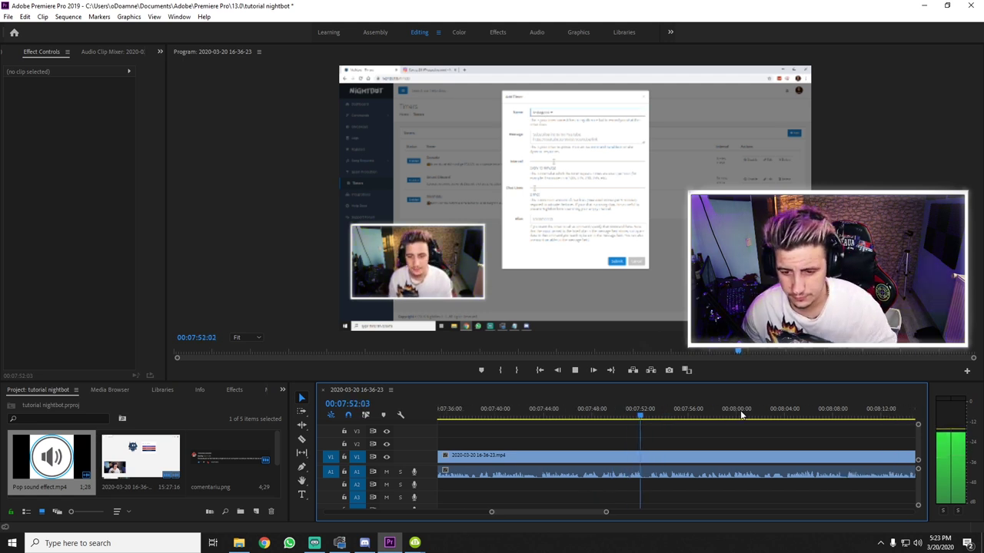
left_click(710, 413)
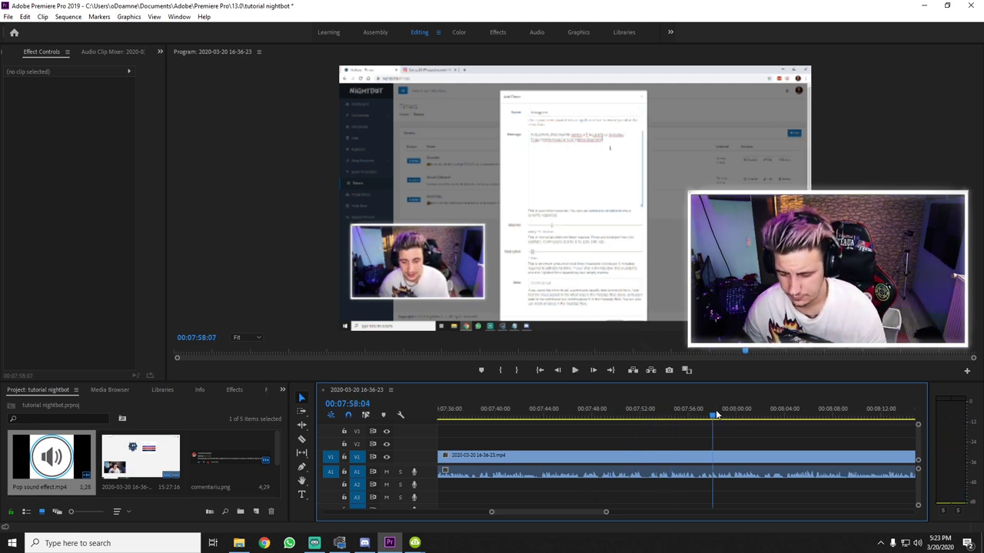
left_click_drag(728, 414, 690, 410)
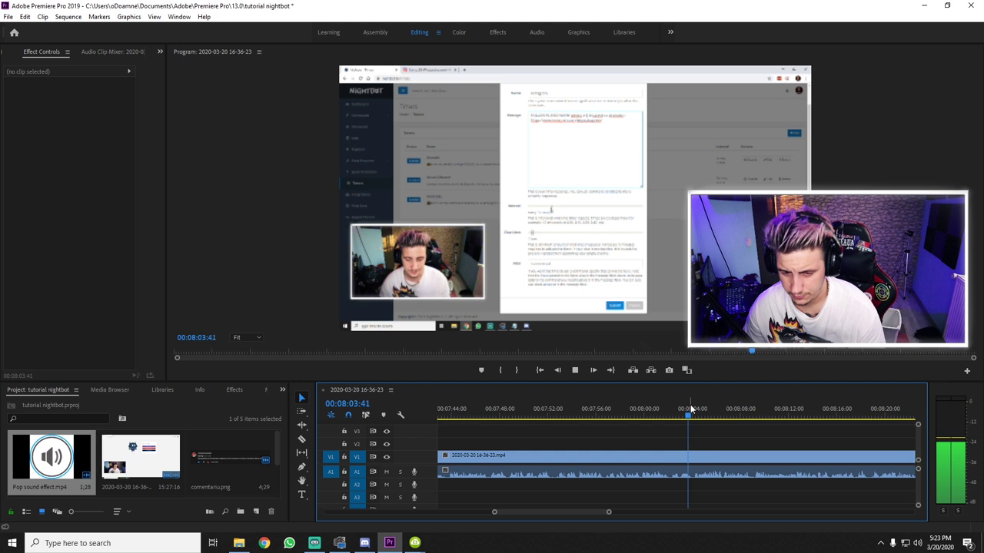
left_click_drag(701, 410, 722, 415)
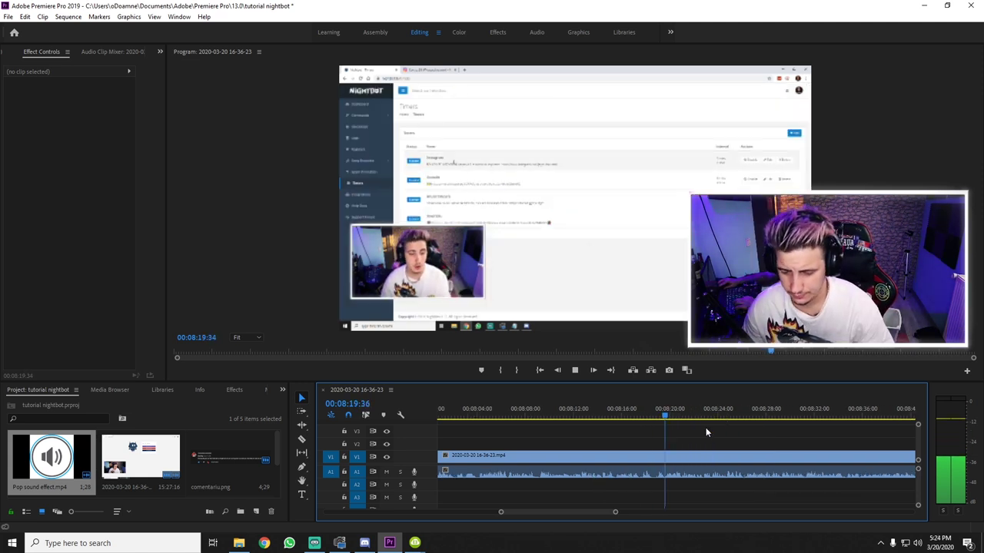
left_click(627, 412)
key("space")
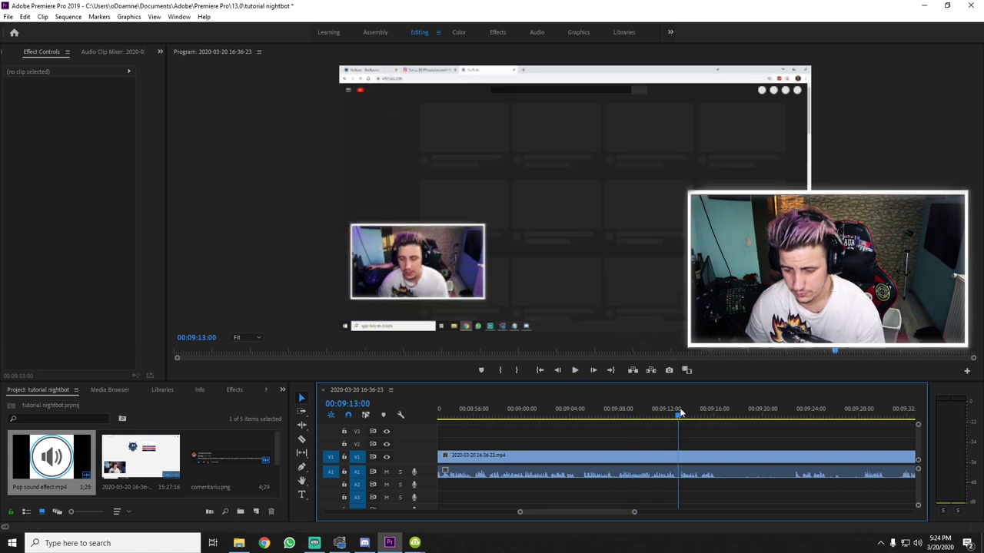
- Split the recording at about 09:16 and select the piece after the cut
left_click(660, 411)
key("space")
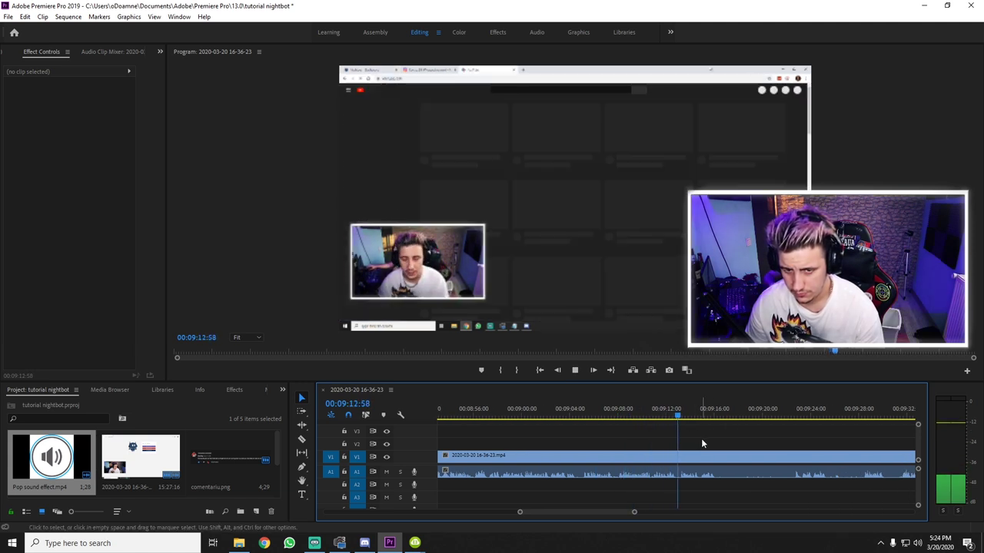
key("c")
left_click(720, 461)
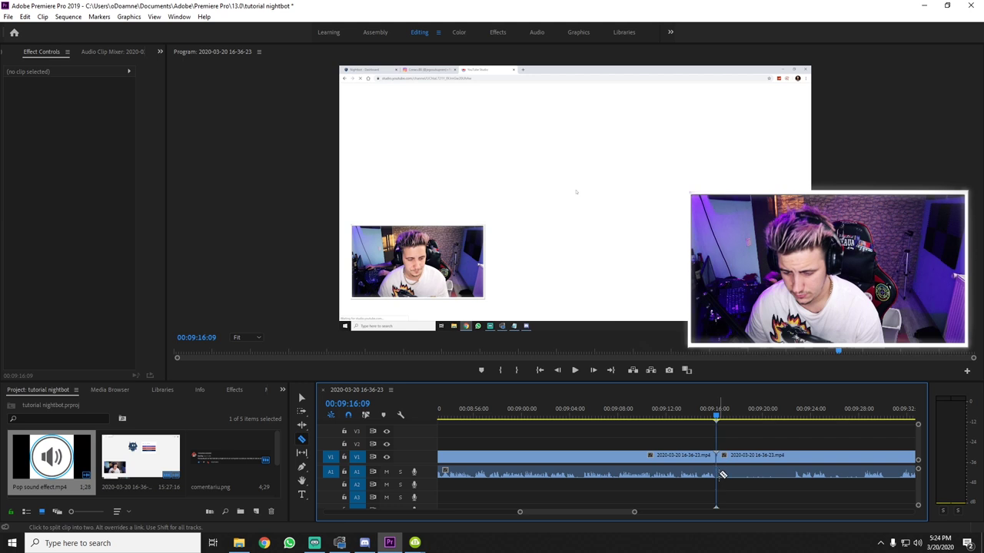
left_click(616, 415)
key("v")
left_click(561, 456)
- Rewatch from 09:15 and split the recording again at about 09:24
left_click(504, 411)
key("space")
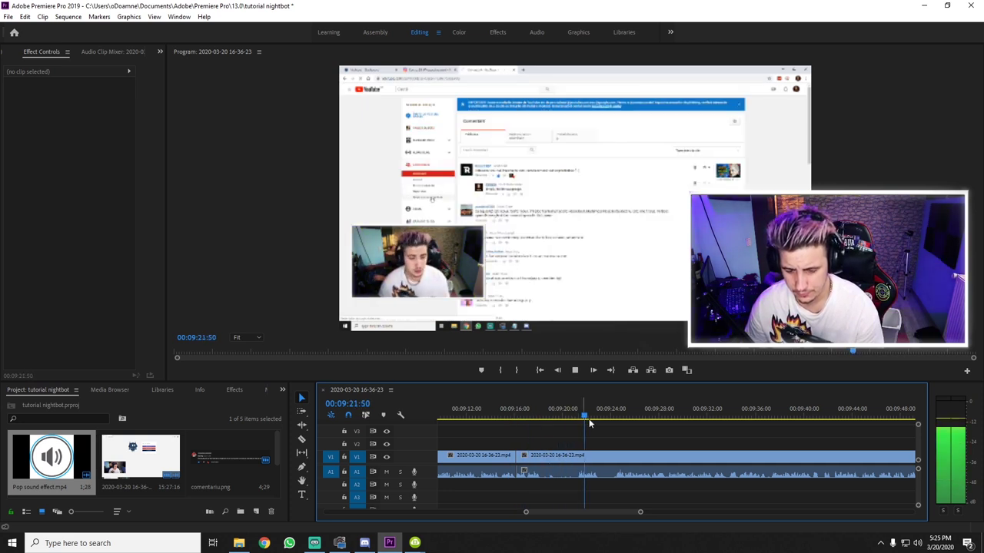
key("c")
left_click(600, 473)
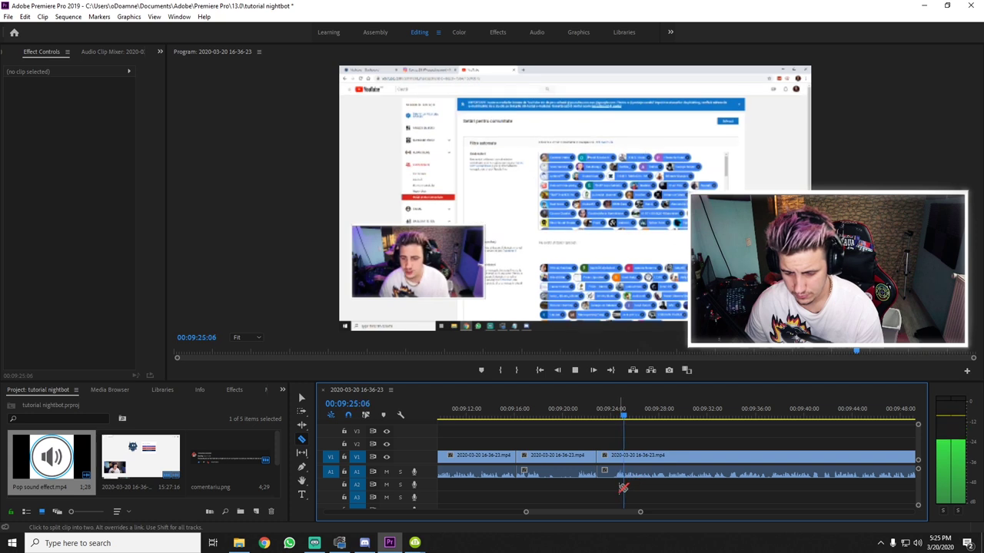
key("v")
left_click(596, 416)
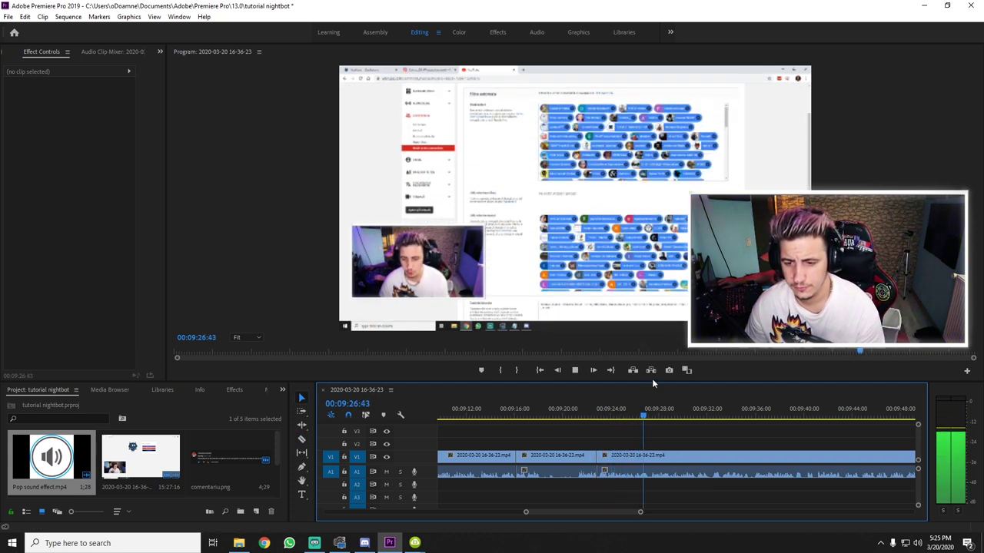
- Split at about 10:26 and ripple delete the unwanted section to close the gap
scroll(653, 451, "down", 3)
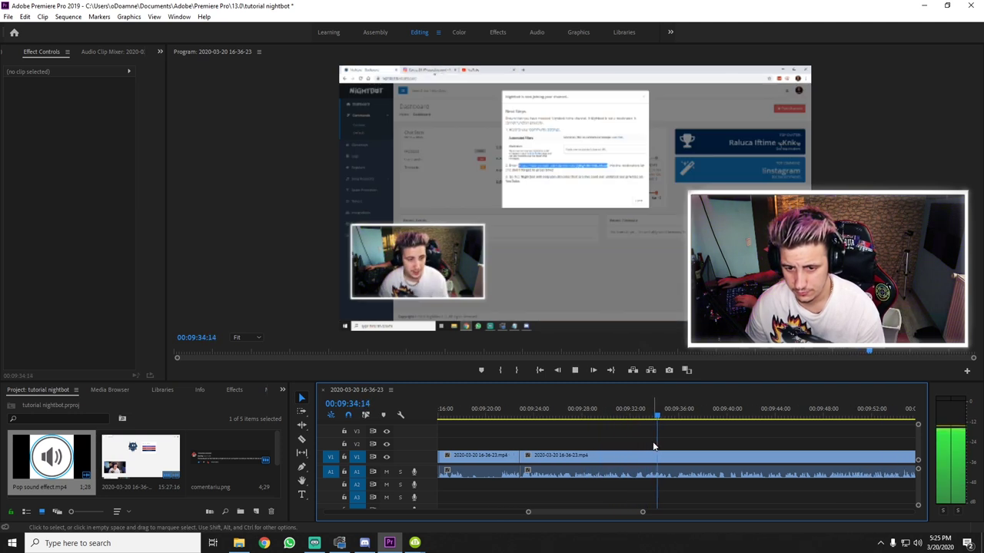
scroll(691, 454, "down", 3)
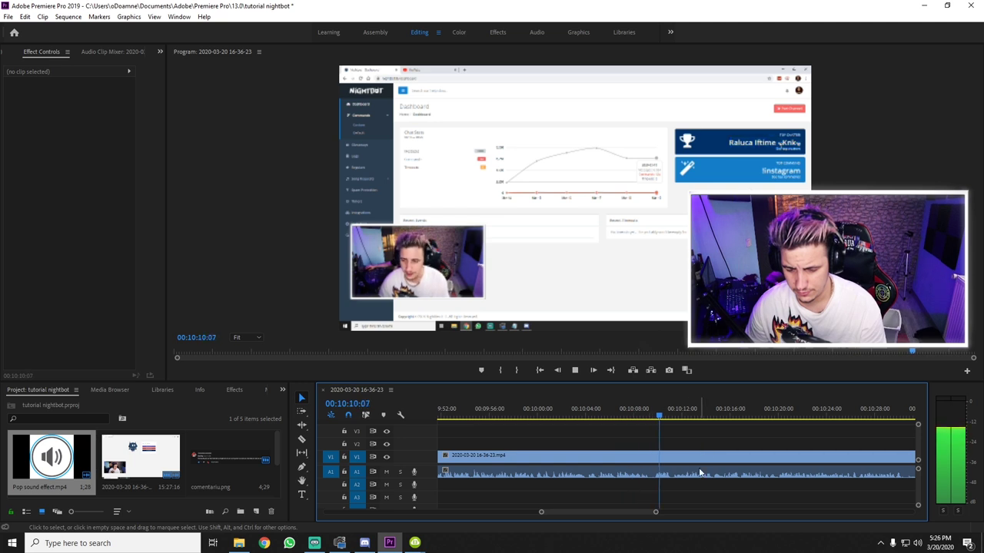
key("c")
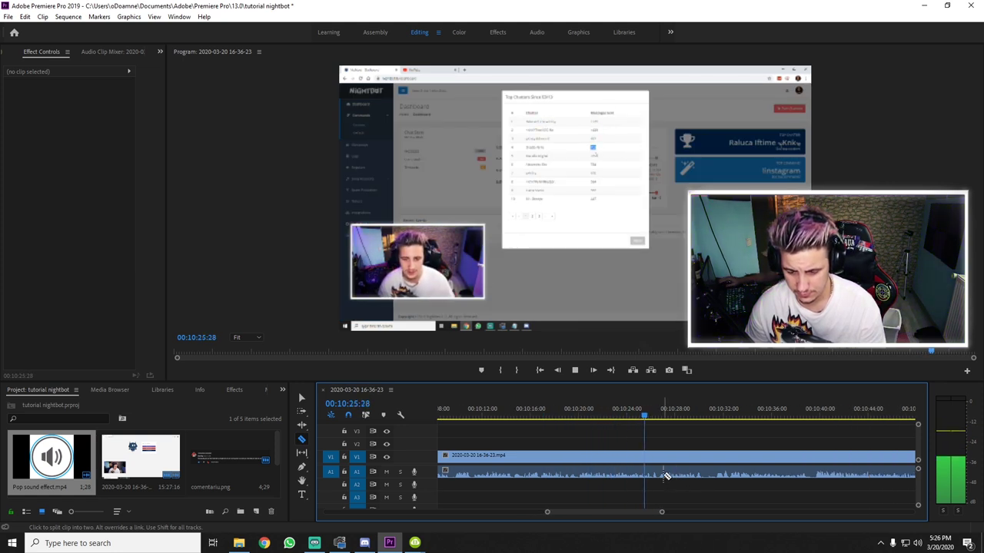
left_click(659, 471)
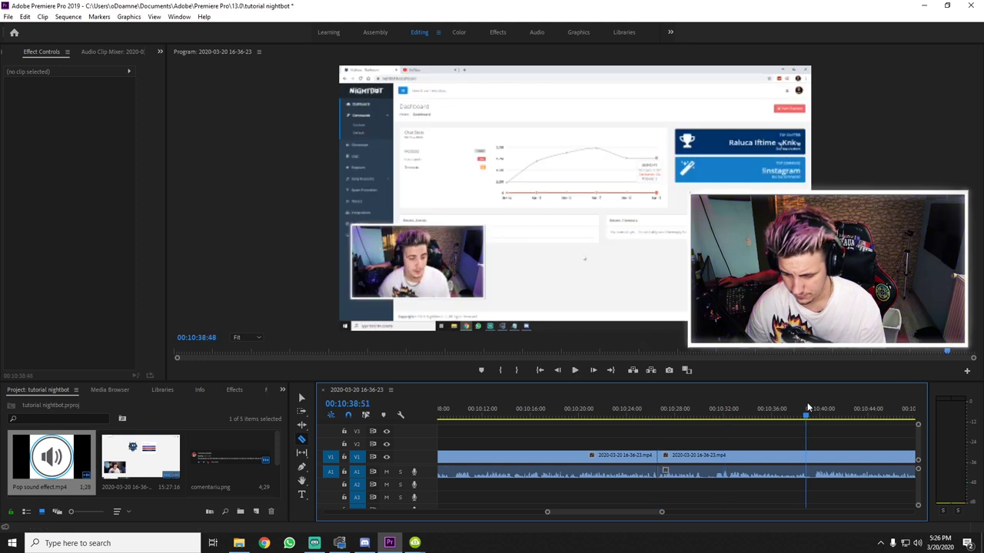
key("v")
left_click(691, 461)
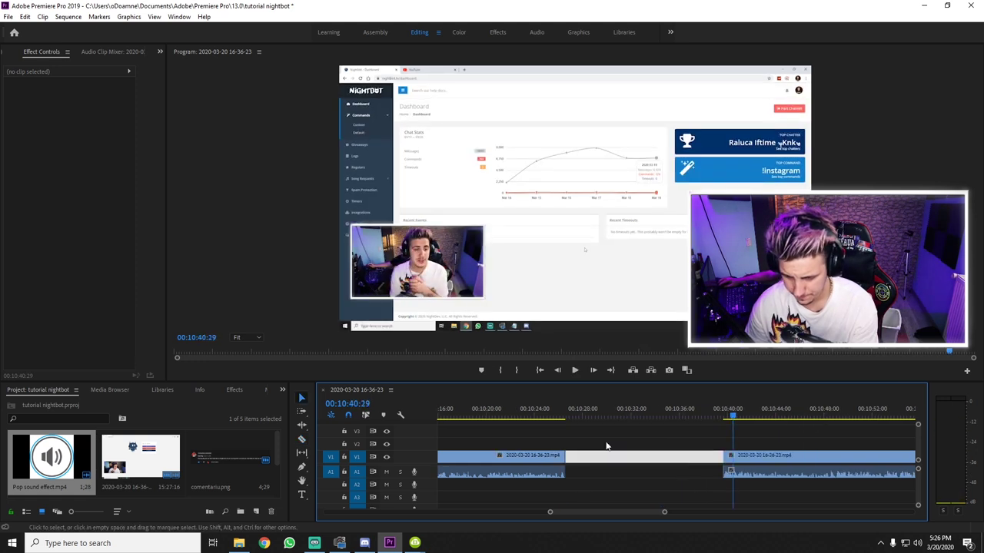
key("shift+Delete")
left_click(559, 409)
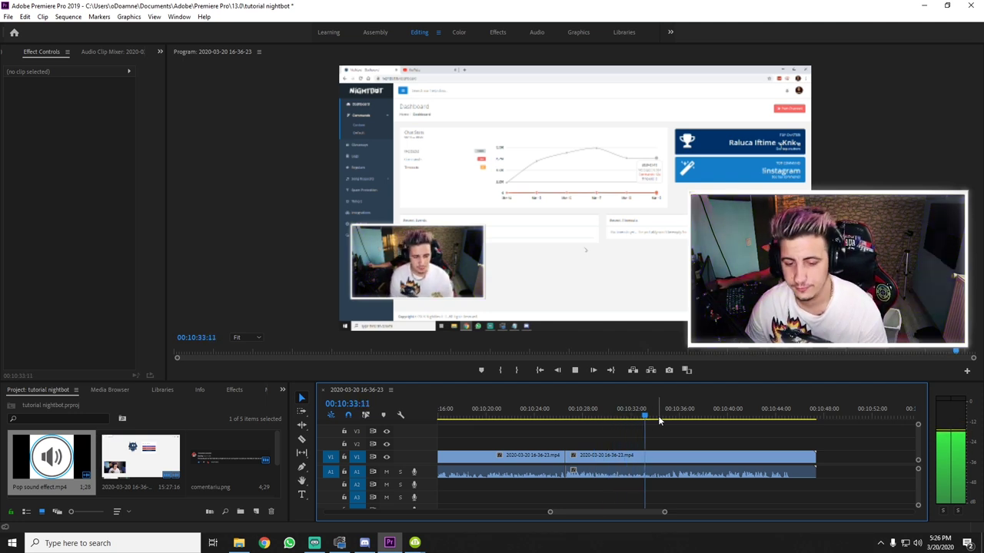
- Play from 10:35:07 and razor the recording at 10:36:26
scroll(658, 416, "down", 2)
key("space")
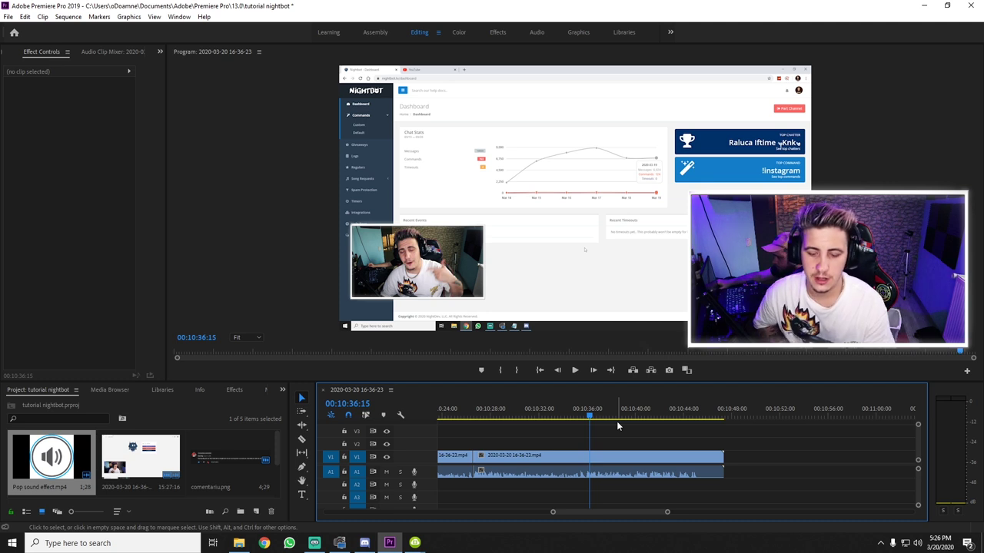
scroll(630, 425, "up", 4)
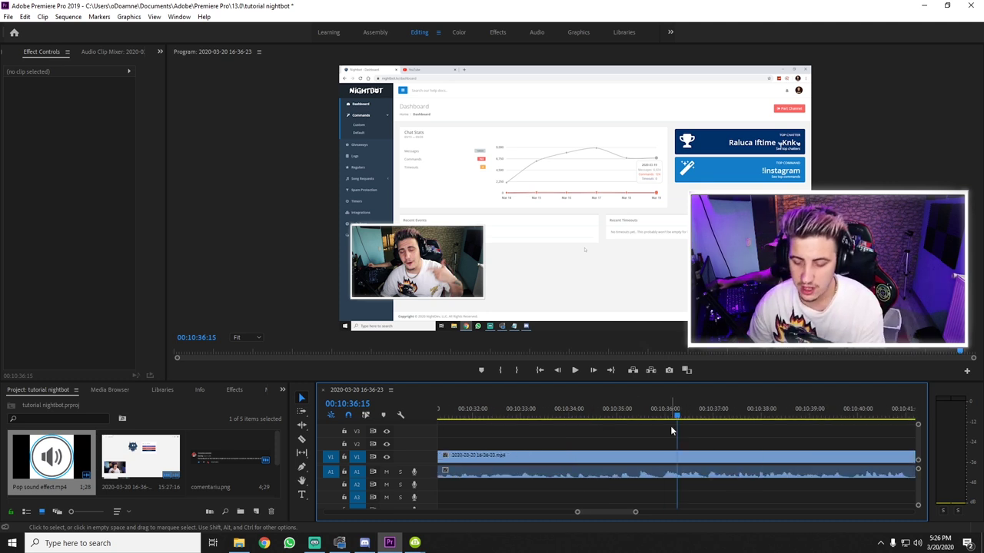
left_click(623, 413)
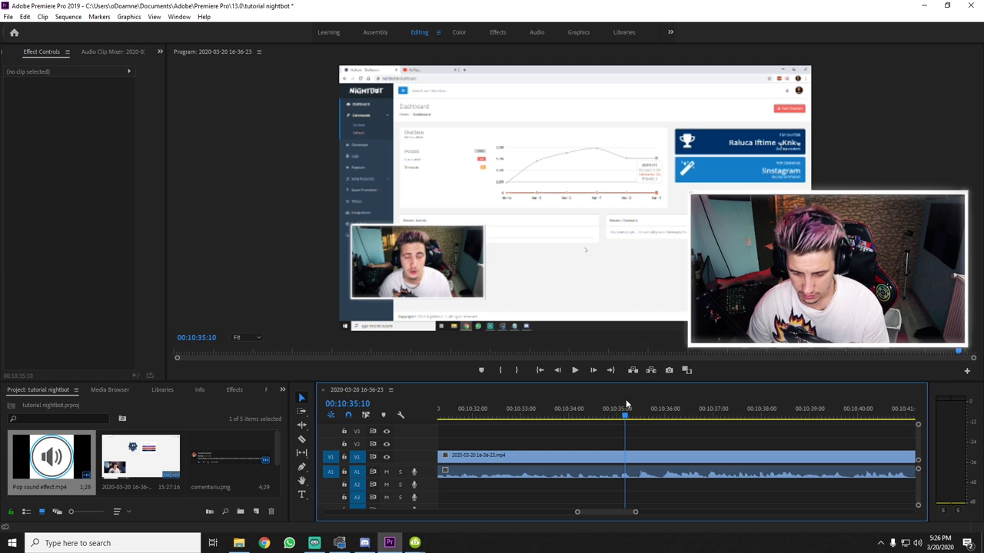
key("space")
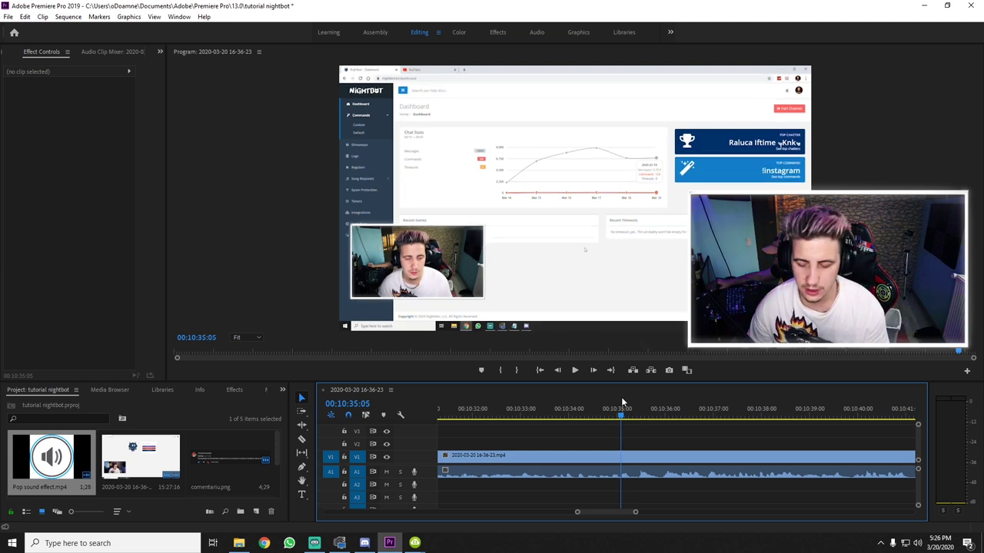
key("c")
left_click(666, 455)
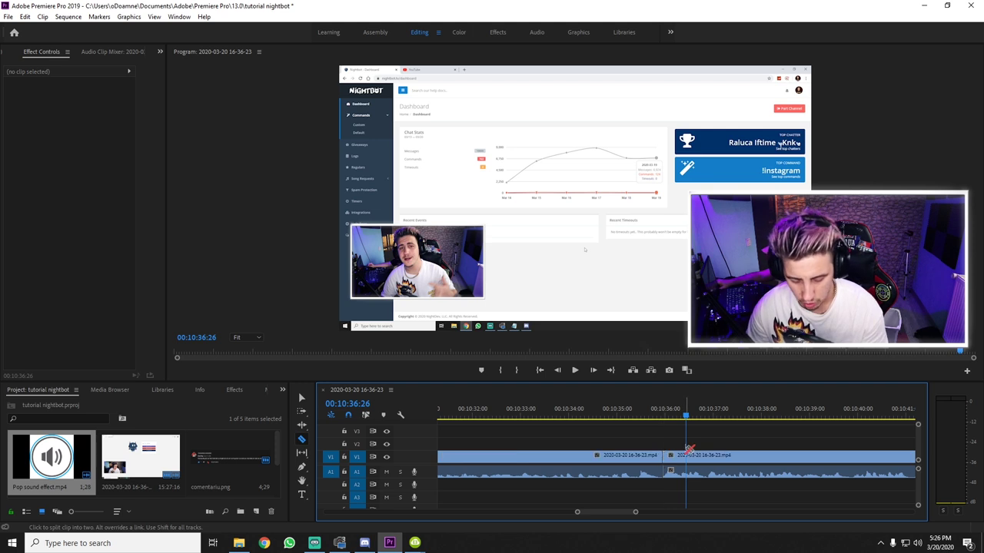
key("minus")
key("minus")
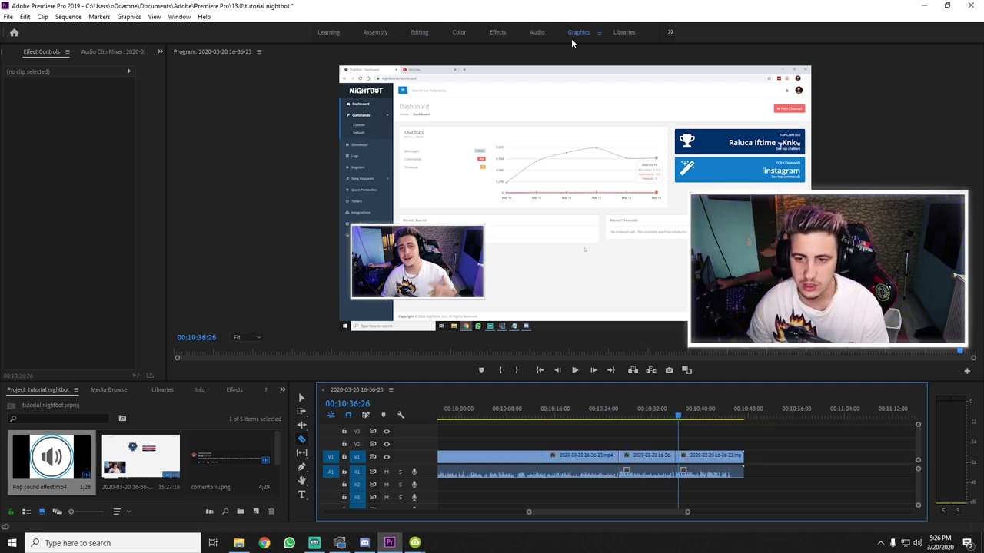
- In the Graphics workspace, place the 'insta' Instagram template on V2 above the recording
left_click(578, 33)
left_click(847, 108)
type("insta")
left_click(883, 121)
left_click_drag(845, 158, 678, 428)
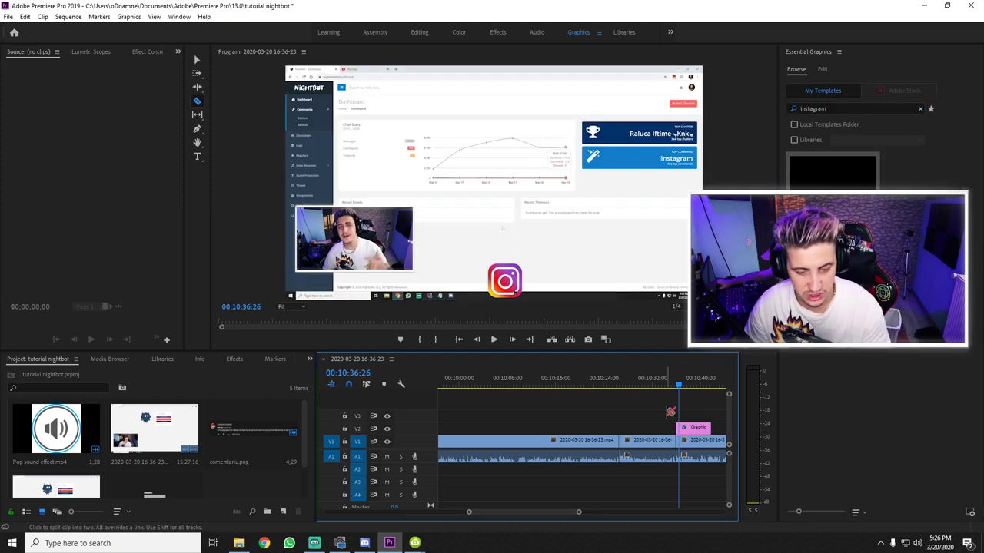
- Play from just before the graphic to preview the Instagram overlay
left_click(674, 385)
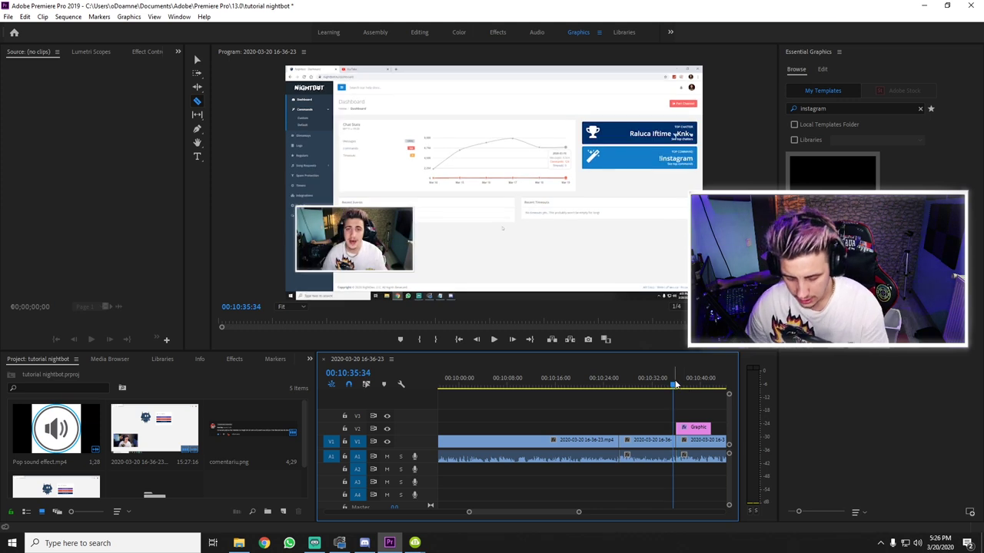
scroll(674, 384, "up", 3)
scroll(610, 405, "down", 1)
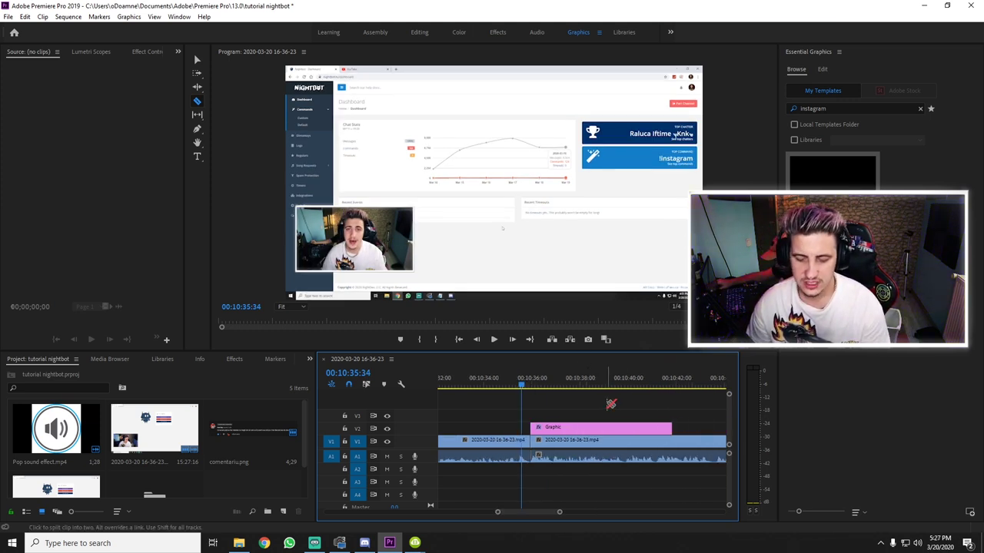
key("space")
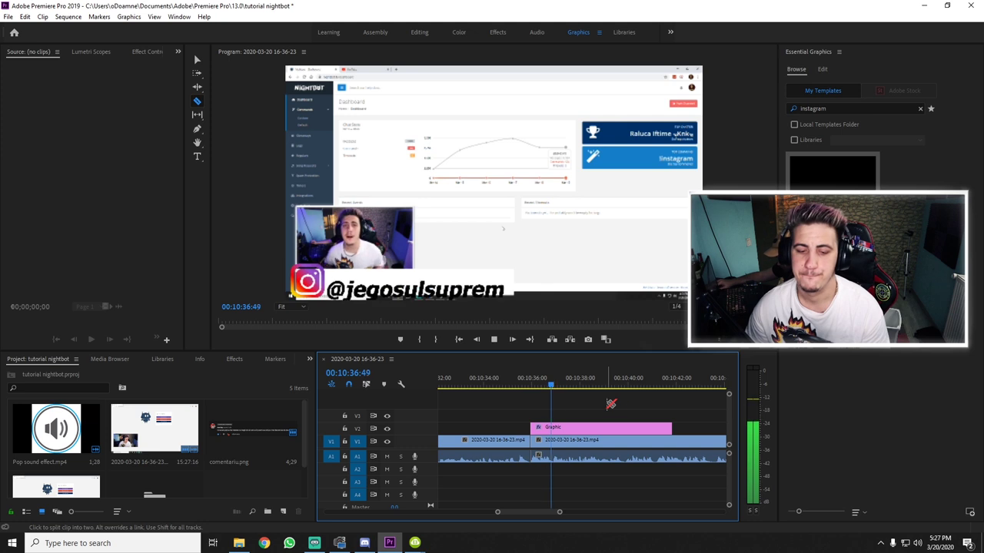
scroll(620, 406, "down", 3)
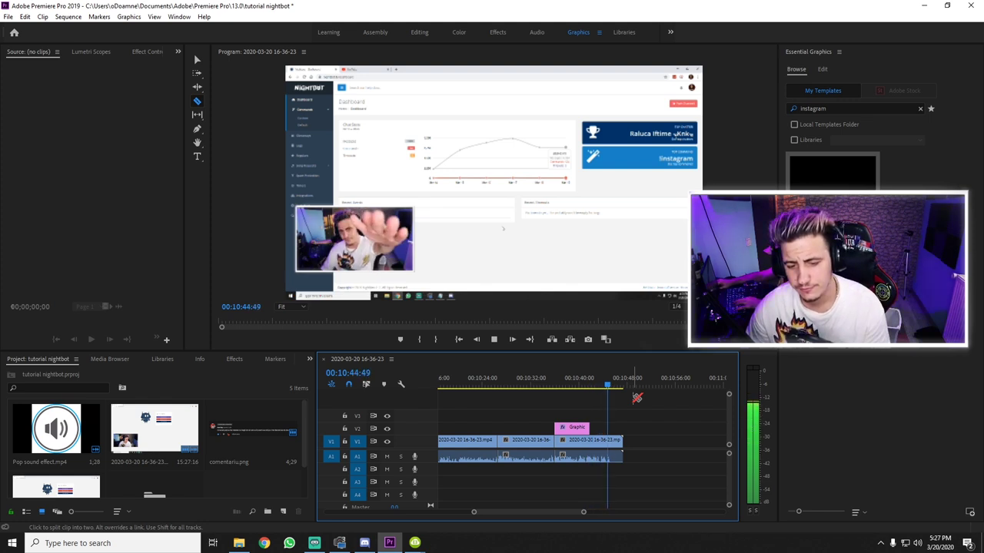
- Split the recording at 10:45:53 and delete the tail after it
key("space")
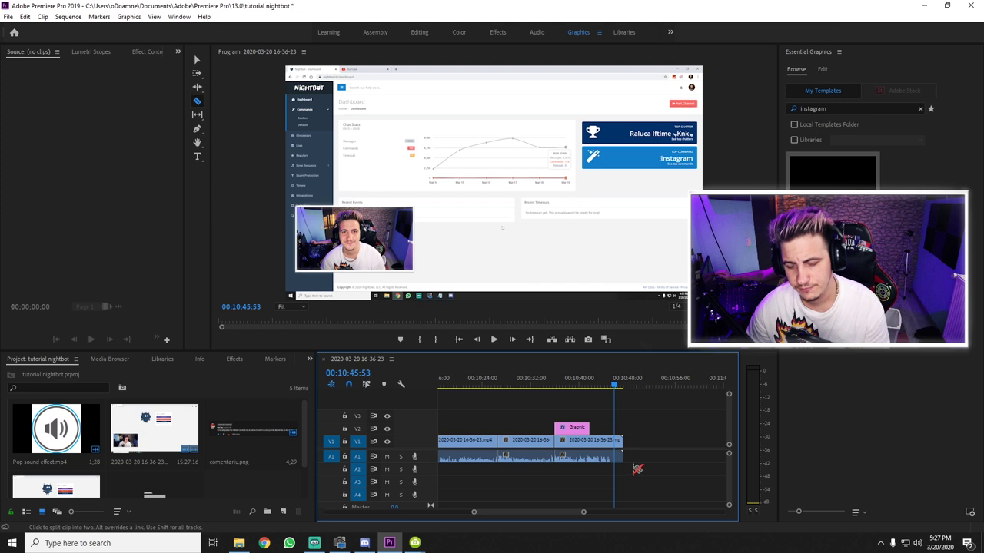
left_click(615, 452)
key("v")
left_click(619, 441)
key("Delete")
scroll(653, 438, "down", 3)
scroll(649, 427, "down", 2)
scroll(589, 390, "down", 2)
scroll(589, 390, "up", 4)
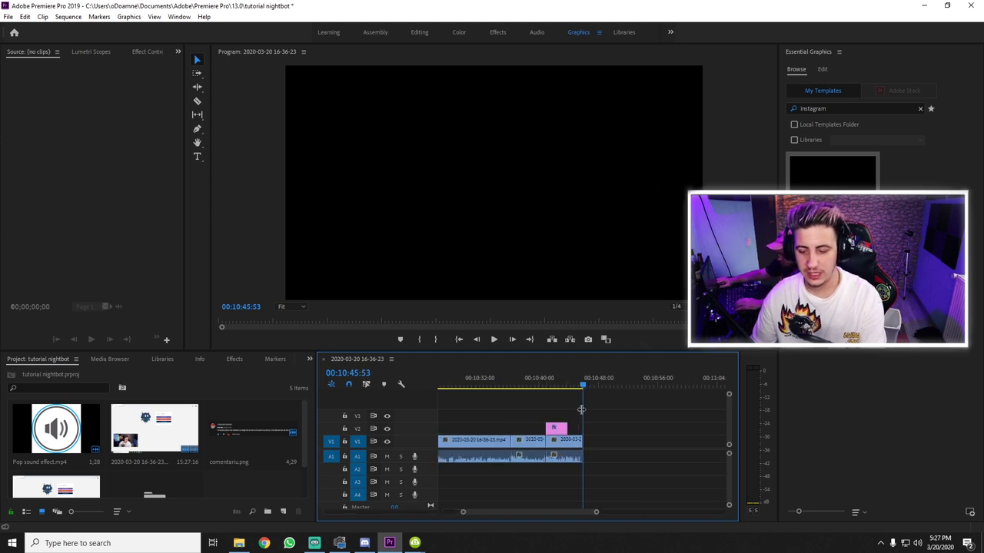
scroll(580, 389, "up", 4)
left_click_drag(581, 388, 583, 386)
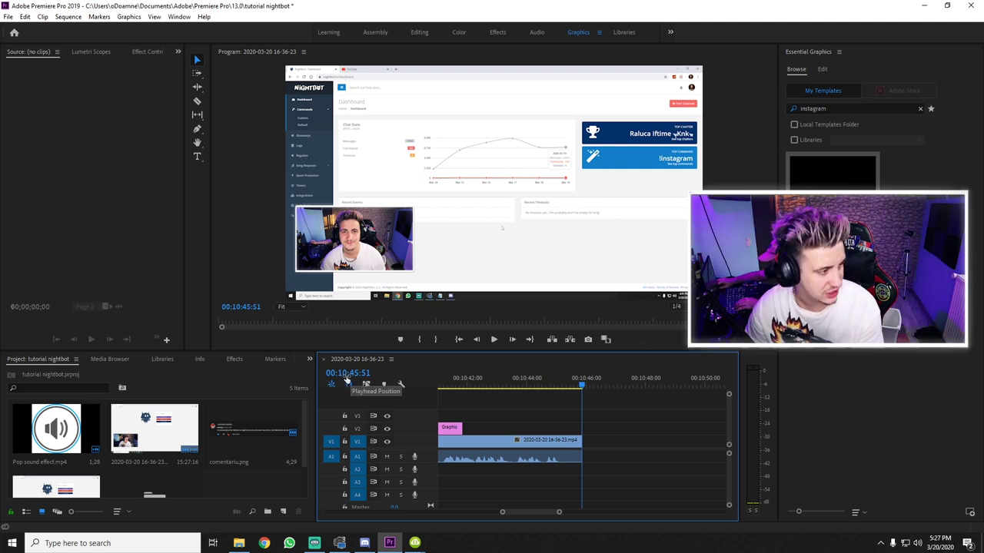
left_click(583, 388)
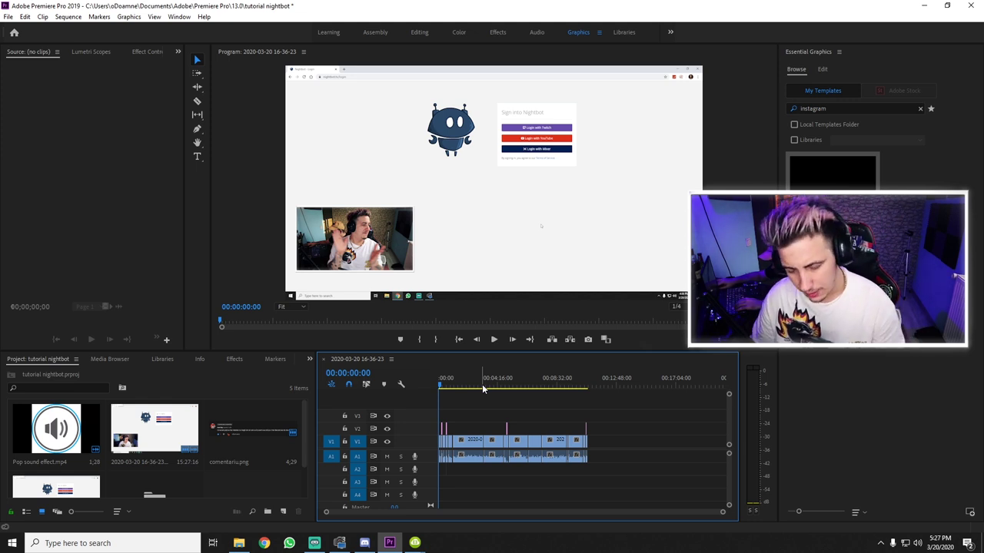
key("space")
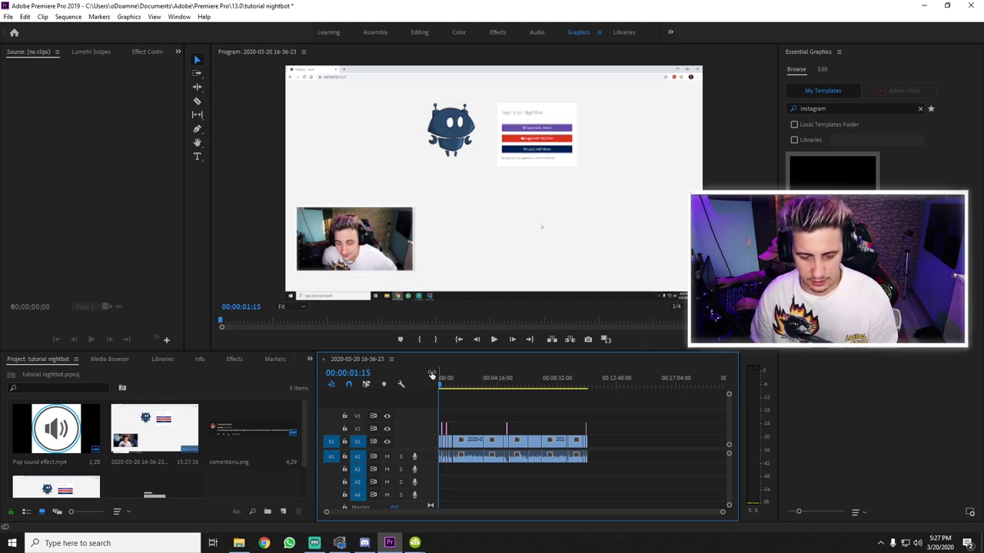
key("space")
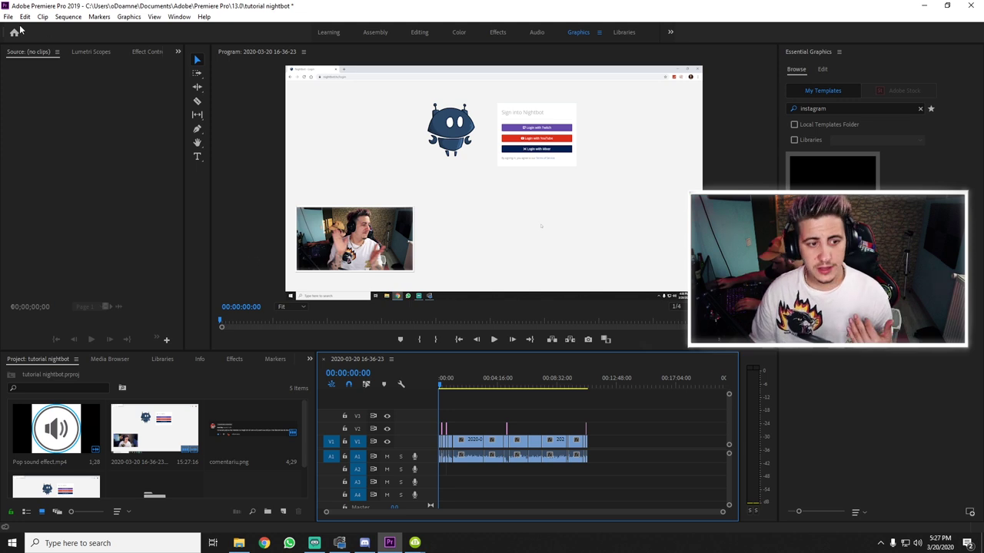
- Open File > Export > Media and apply the saved 'setari 1920x1080' H.264 preset
left_click(7, 17)
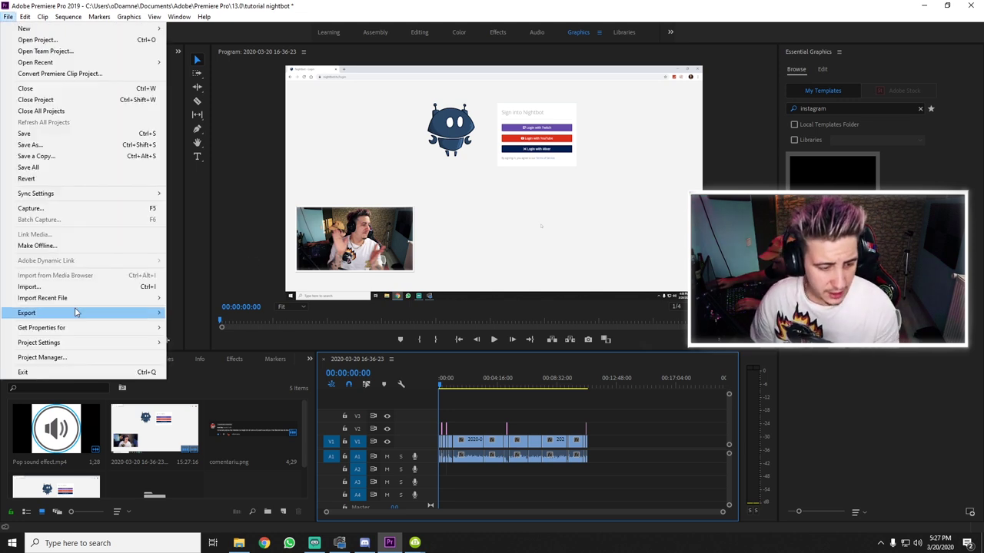
mouse_move(76, 313)
left_click(244, 313)
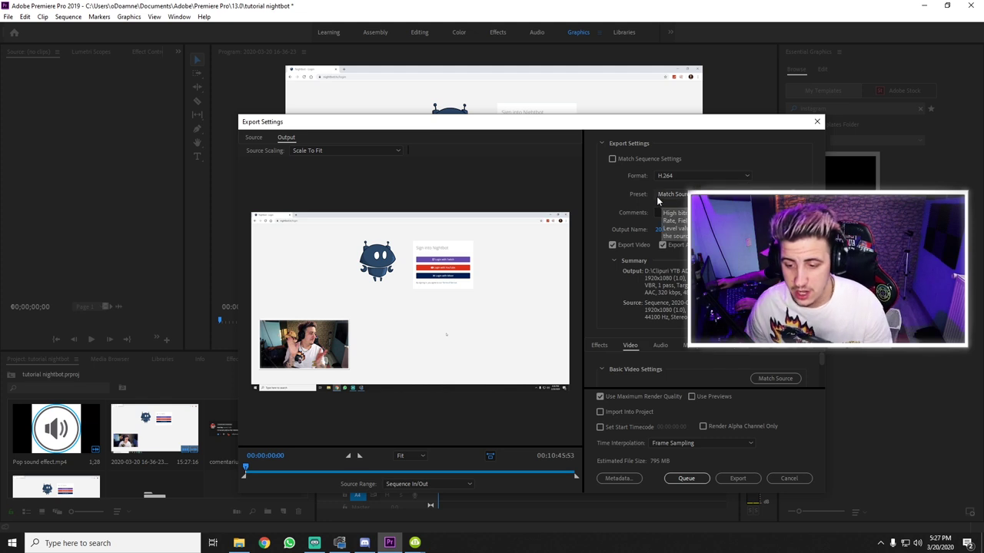
scroll(707, 193, "up", 1)
left_click(696, 194)
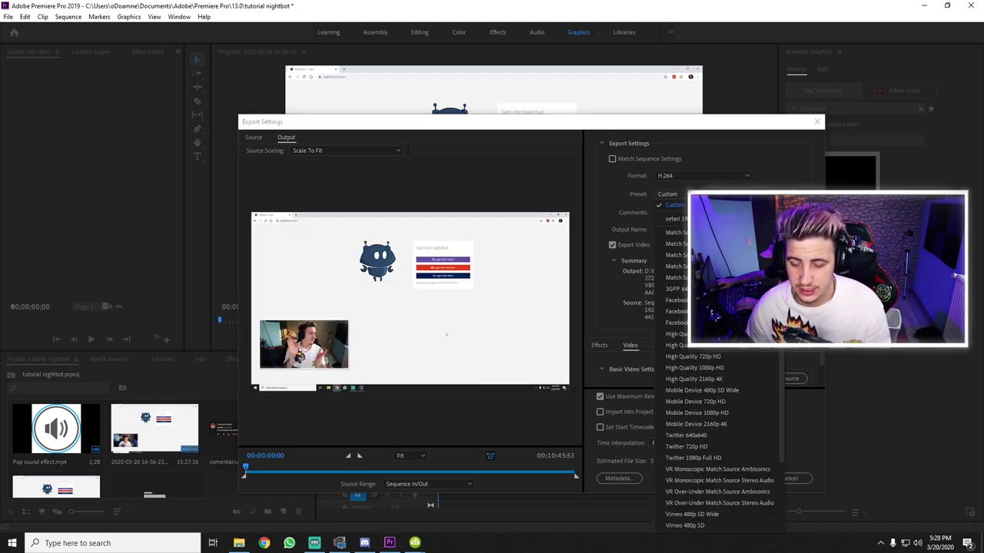
left_click(668, 218)
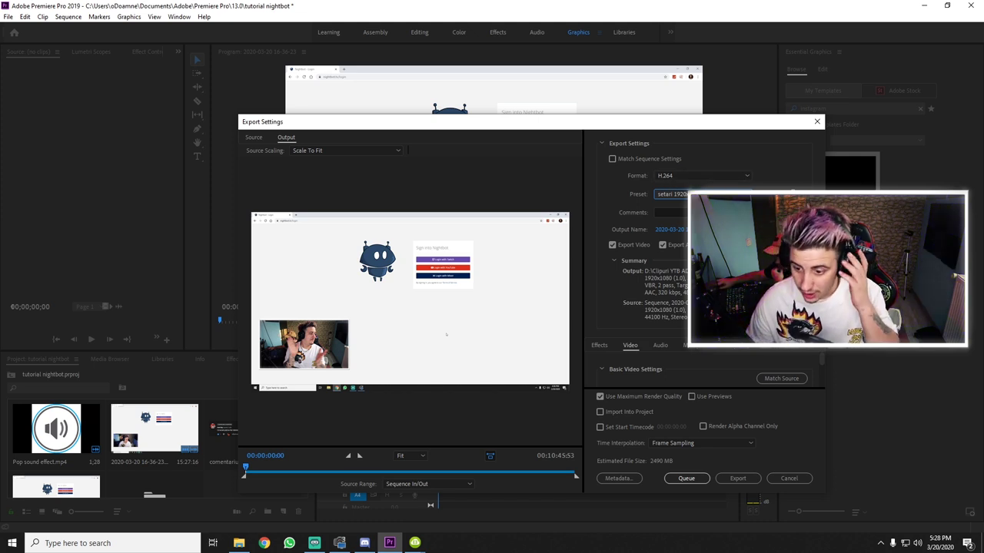
- Name the output 'tutorial nightbot' in the Clipuri YTB ADOBE folder and start the export
left_click(669, 229)
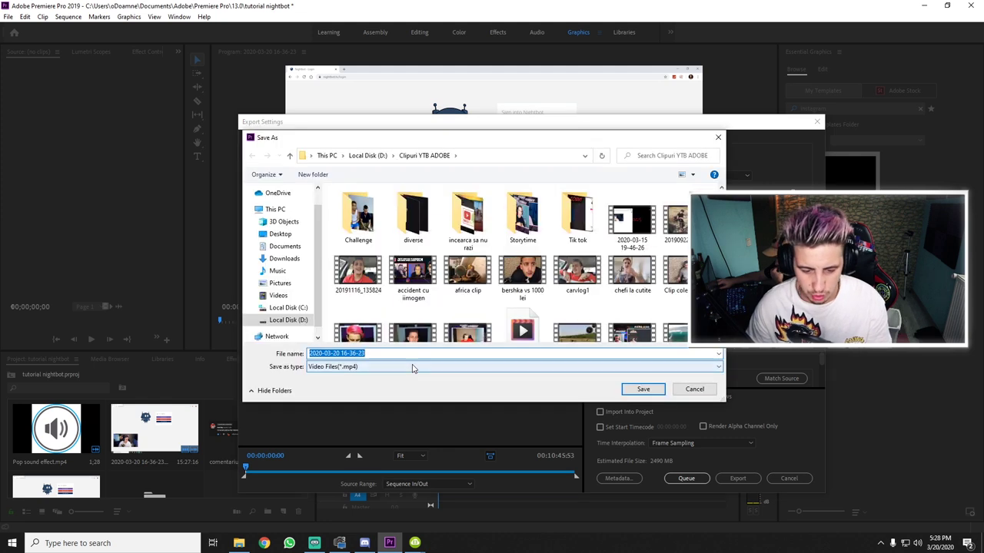
type("tutorial nig")
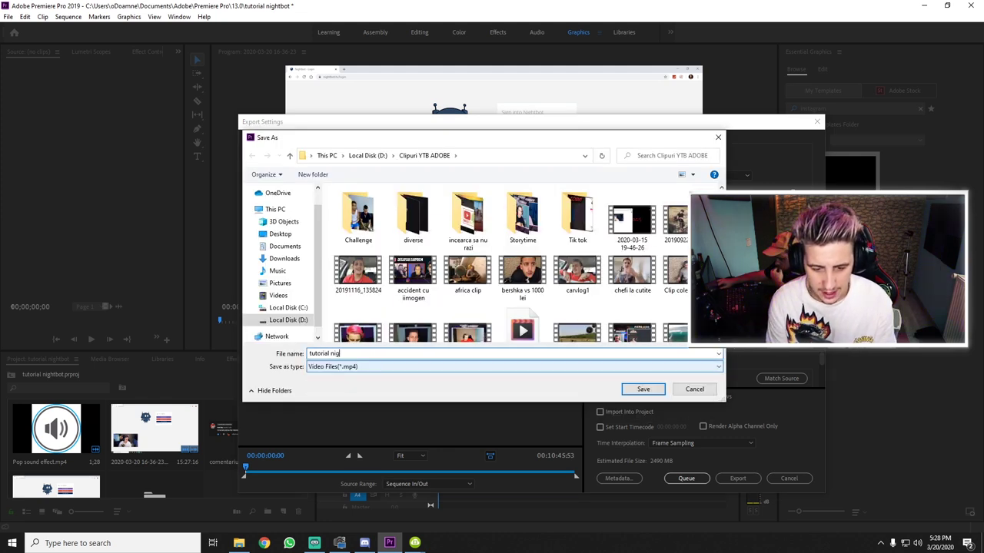
key("BackSpace")
key("BackSpace")
key("BackSpace")
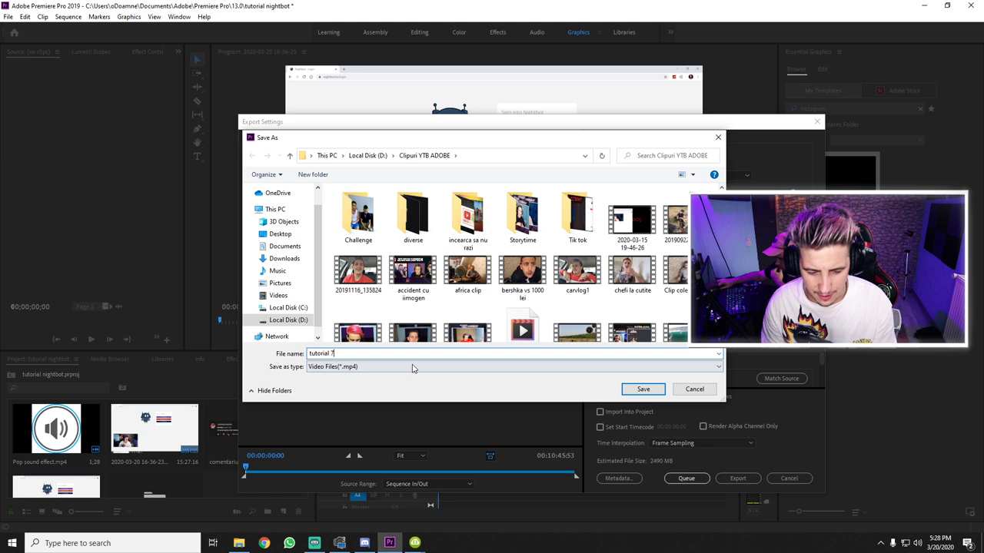
type("nigf")
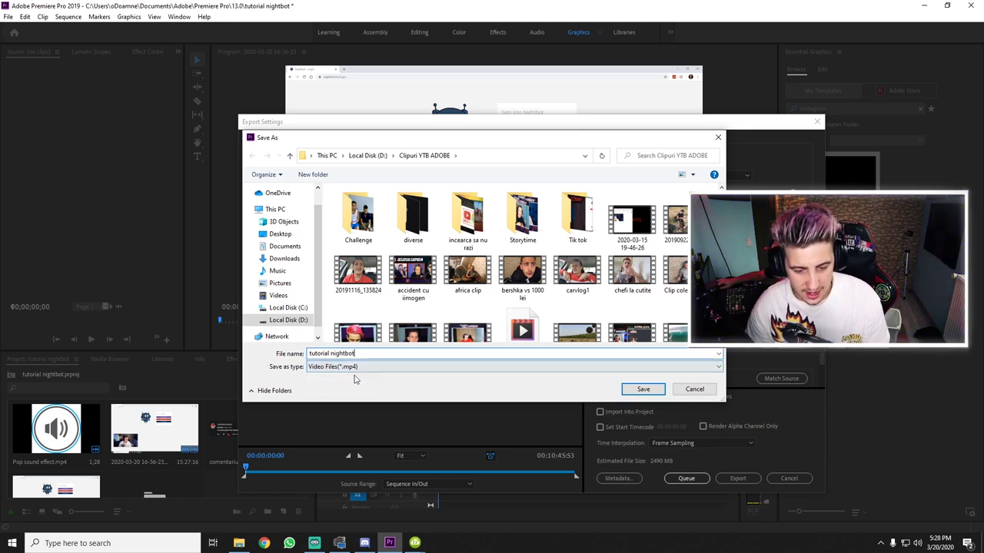
left_click(640, 389)
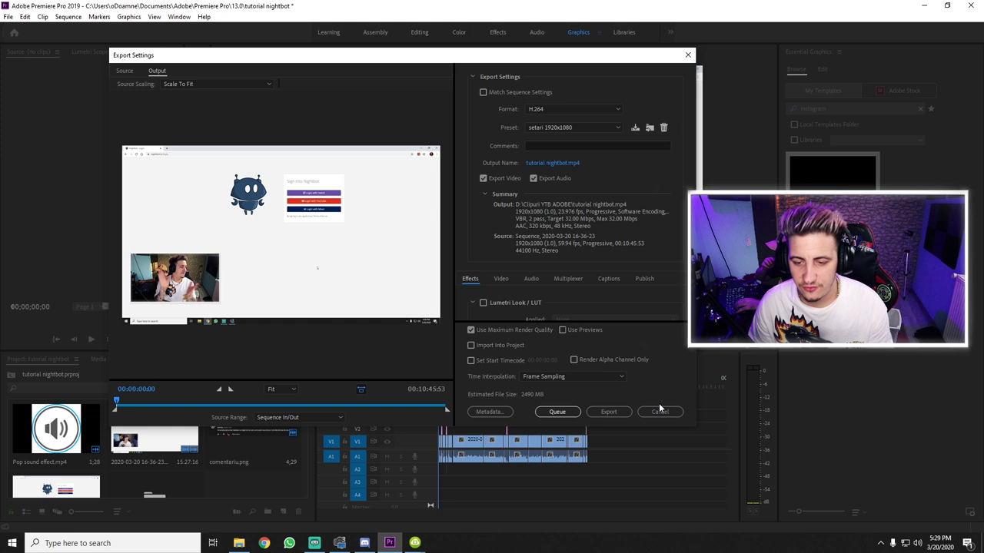
left_click(609, 412)
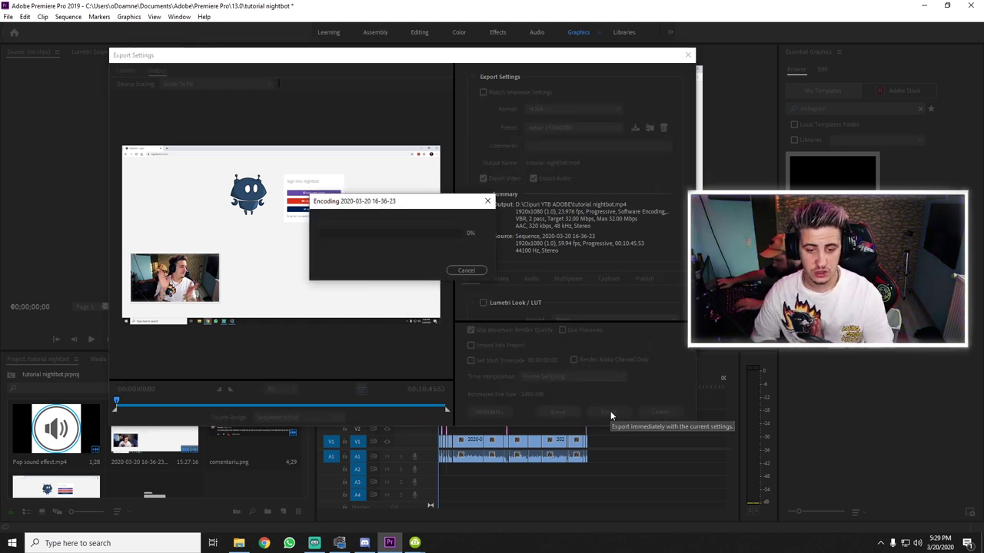